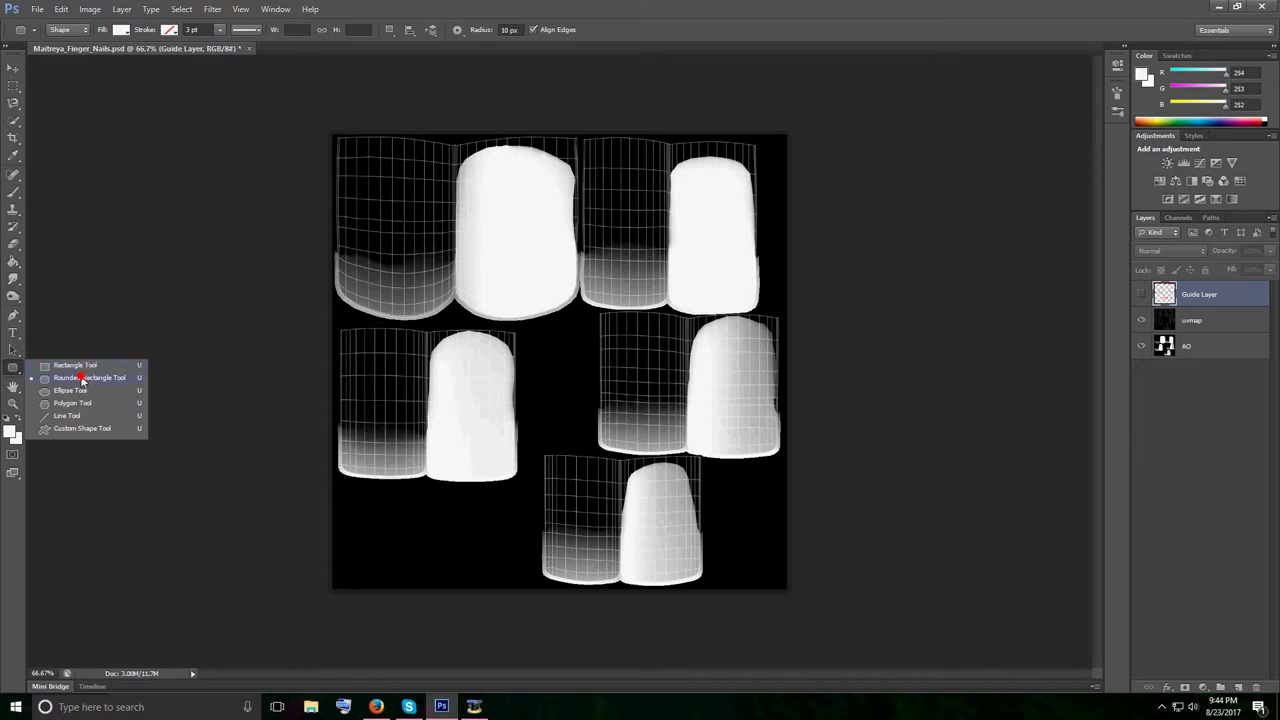
# - Cover the largest white nail with a white rounded rectangle about 273 × 421 px, widening it on the left to 282 px
pyautogui.click(82, 378)
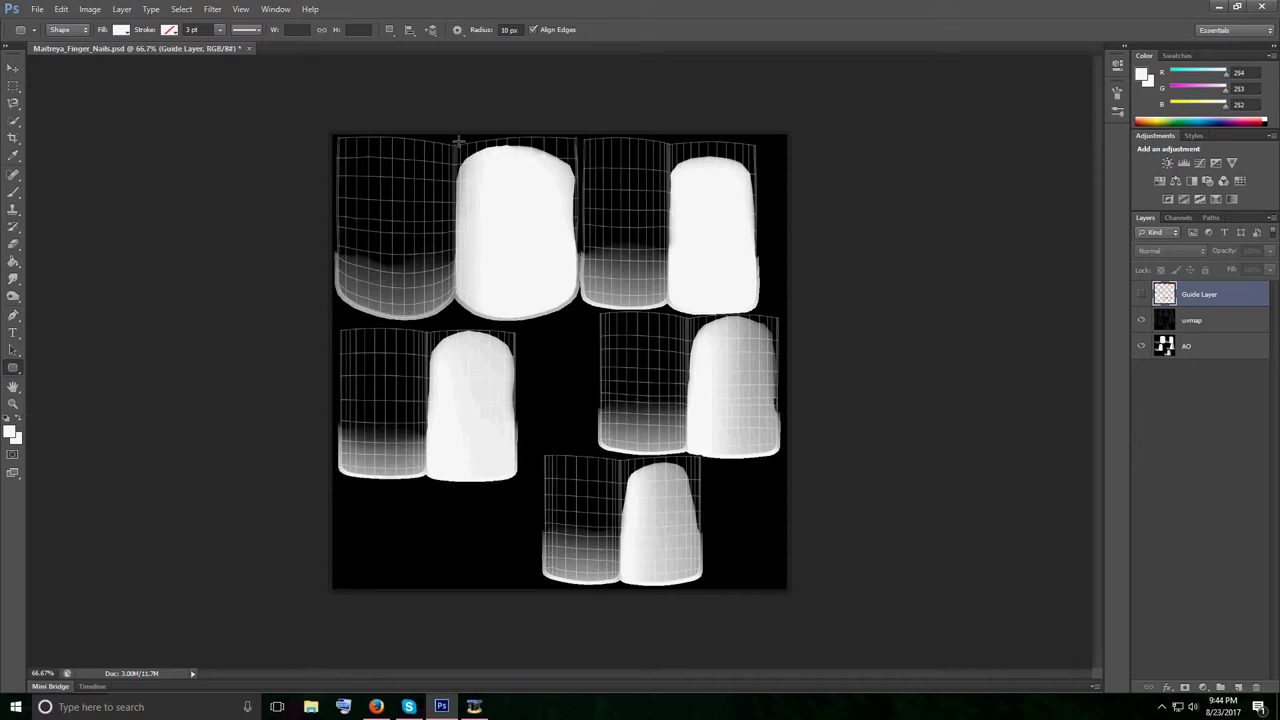
pyautogui.moveTo(457, 134); pyautogui.dragTo(577, 322)
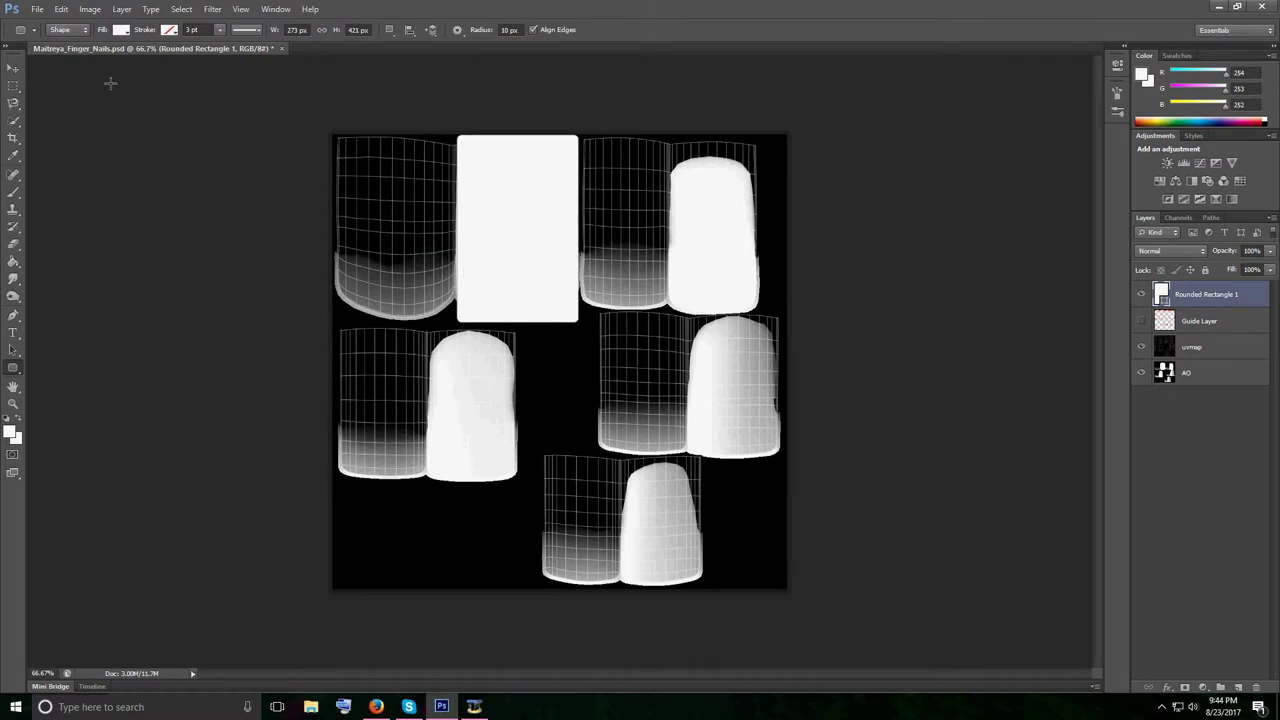
pyautogui.click(14, 70)
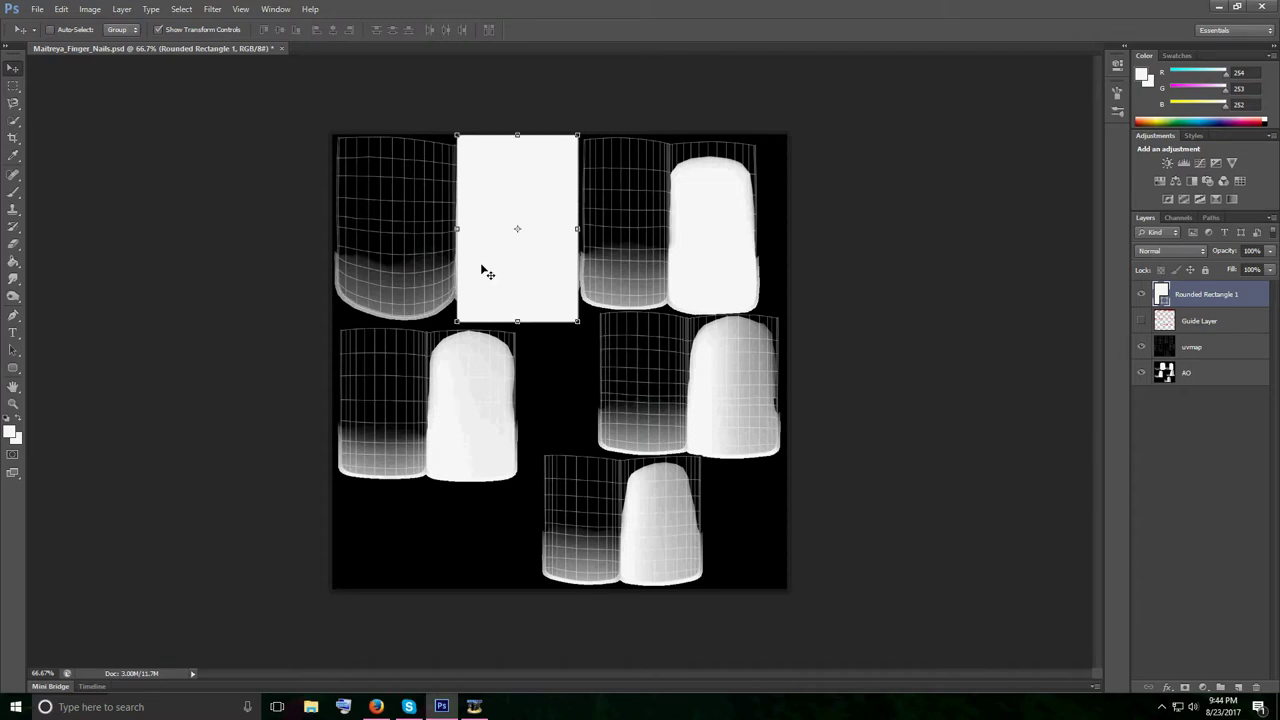
pyautogui.moveTo(459, 228); pyautogui.dragTo(452, 228)
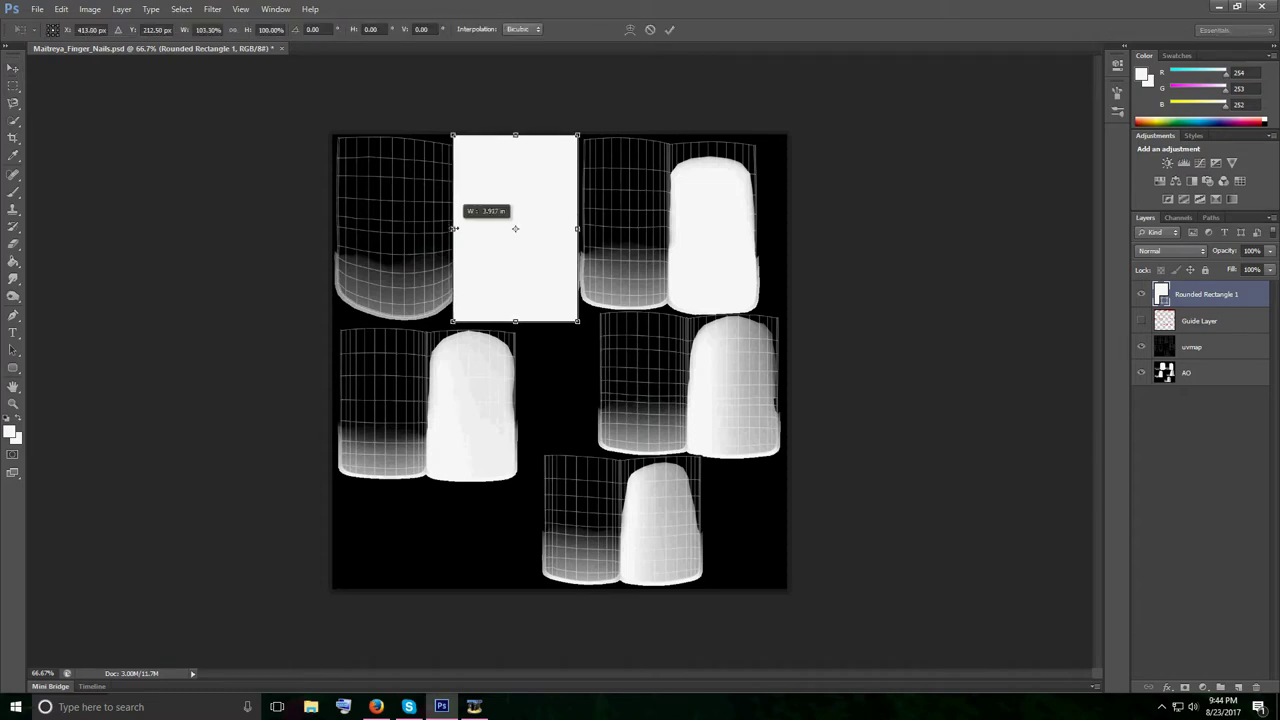
pyautogui.press('Return')
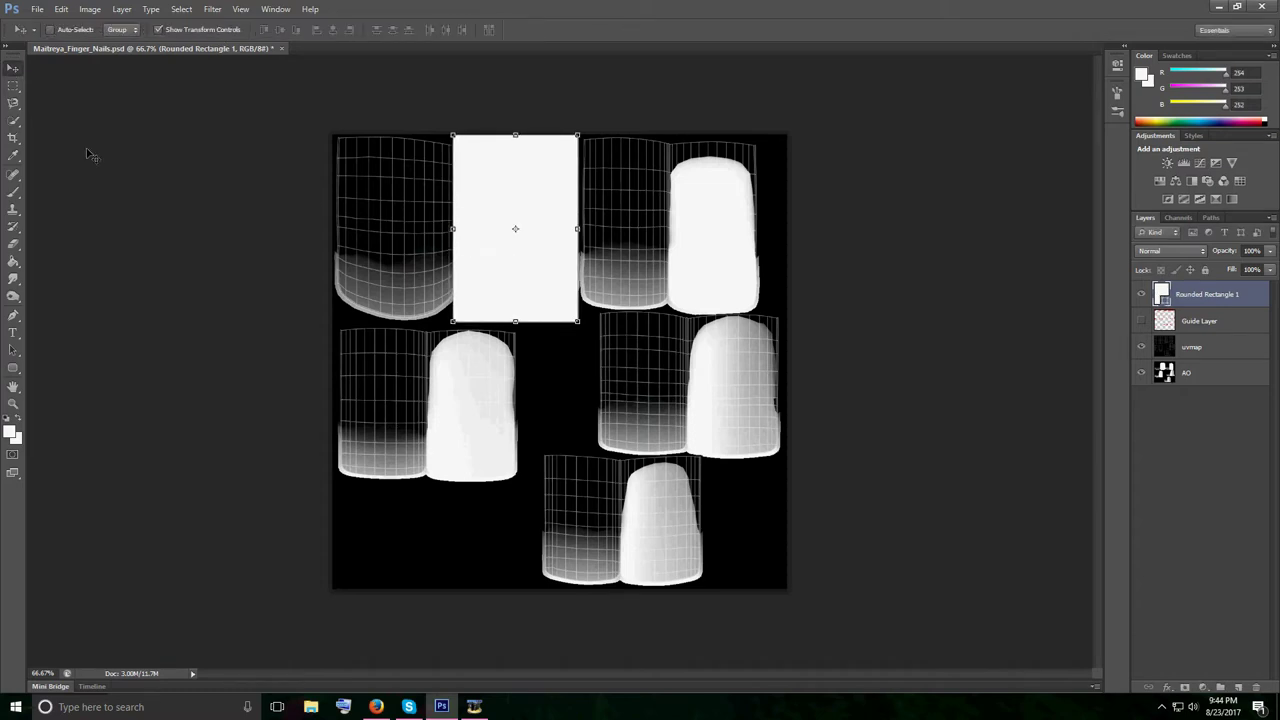
# - Draw rounded rectangles over the upper-right white nail, about 234 × 401 px, and the nail below it, about 225 × 321 px
pyautogui.click(12, 371)
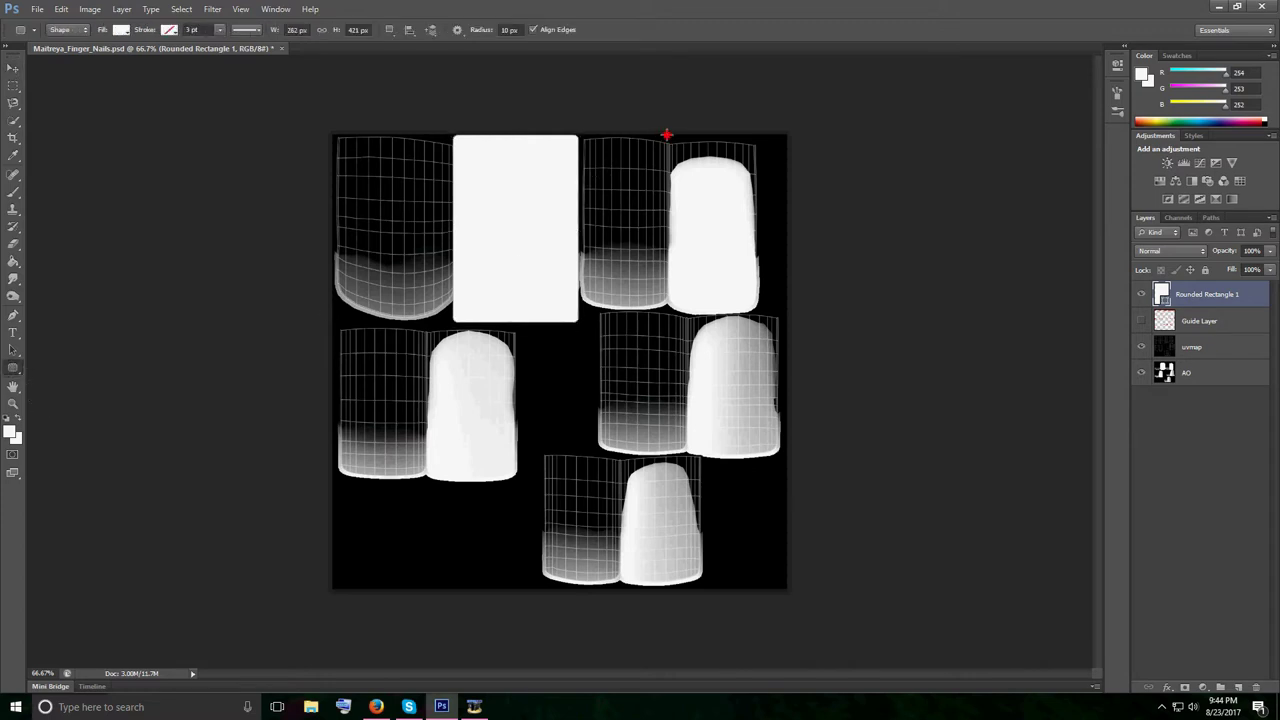
pyautogui.moveTo(667, 134); pyautogui.dragTo(770, 311)
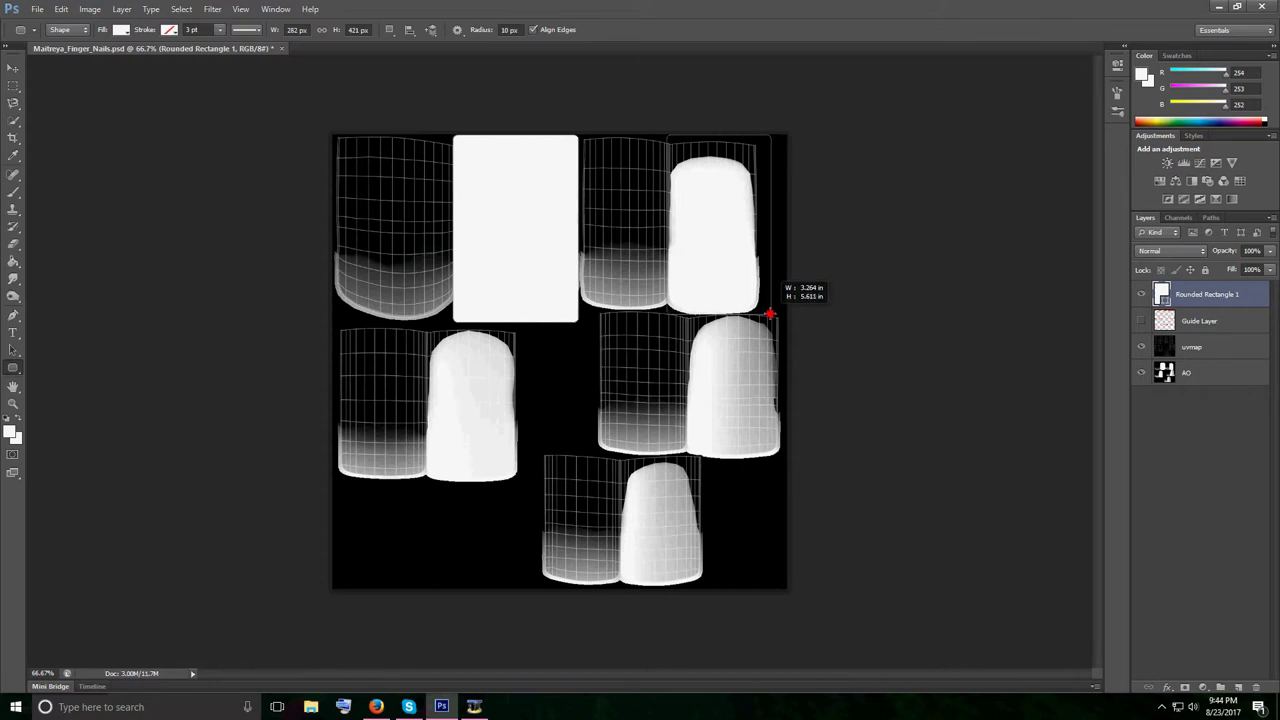
pyautogui.moveTo(771, 314); pyautogui.dragTo(771, 313)
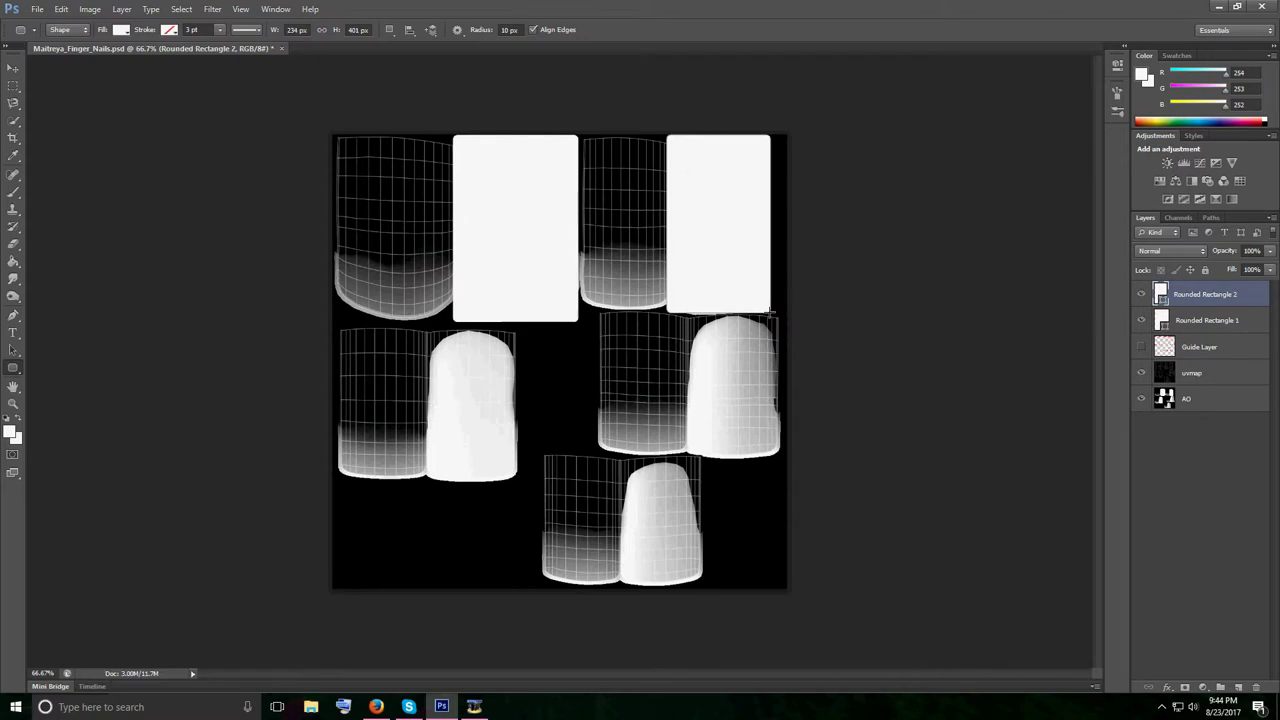
pyautogui.moveTo(686, 314); pyautogui.dragTo(785, 461)
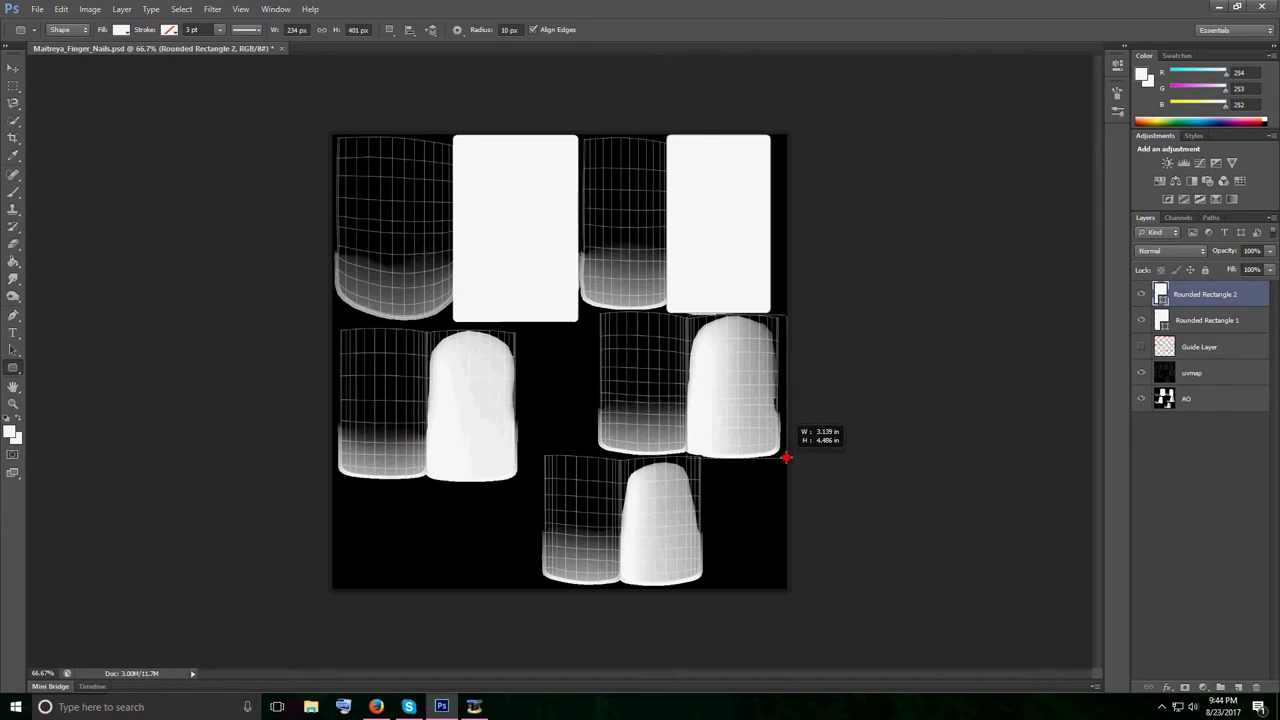
pyautogui.moveTo(786, 458); pyautogui.dragTo(786, 458)
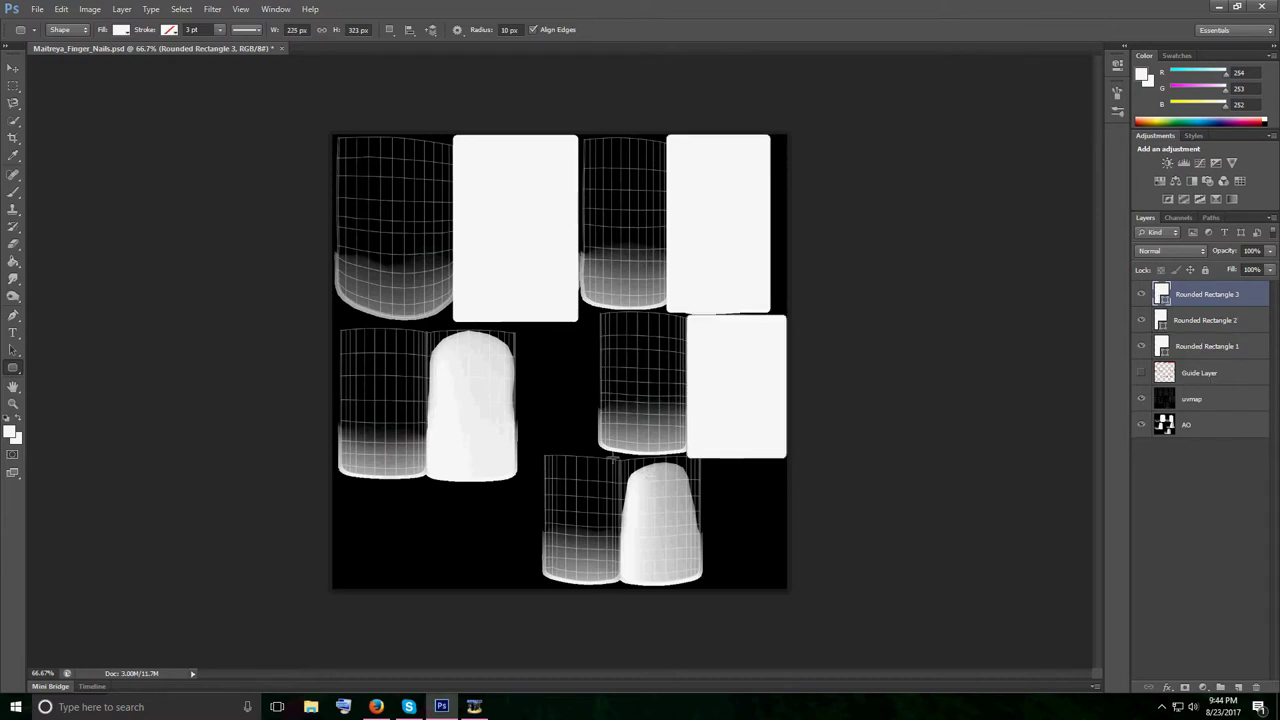
# - Draw rounded rectangles over the bottom white nail and the middle-left white nail
pyautogui.moveTo(618, 456); pyautogui.dragTo(705, 589)
pyautogui.press('v')
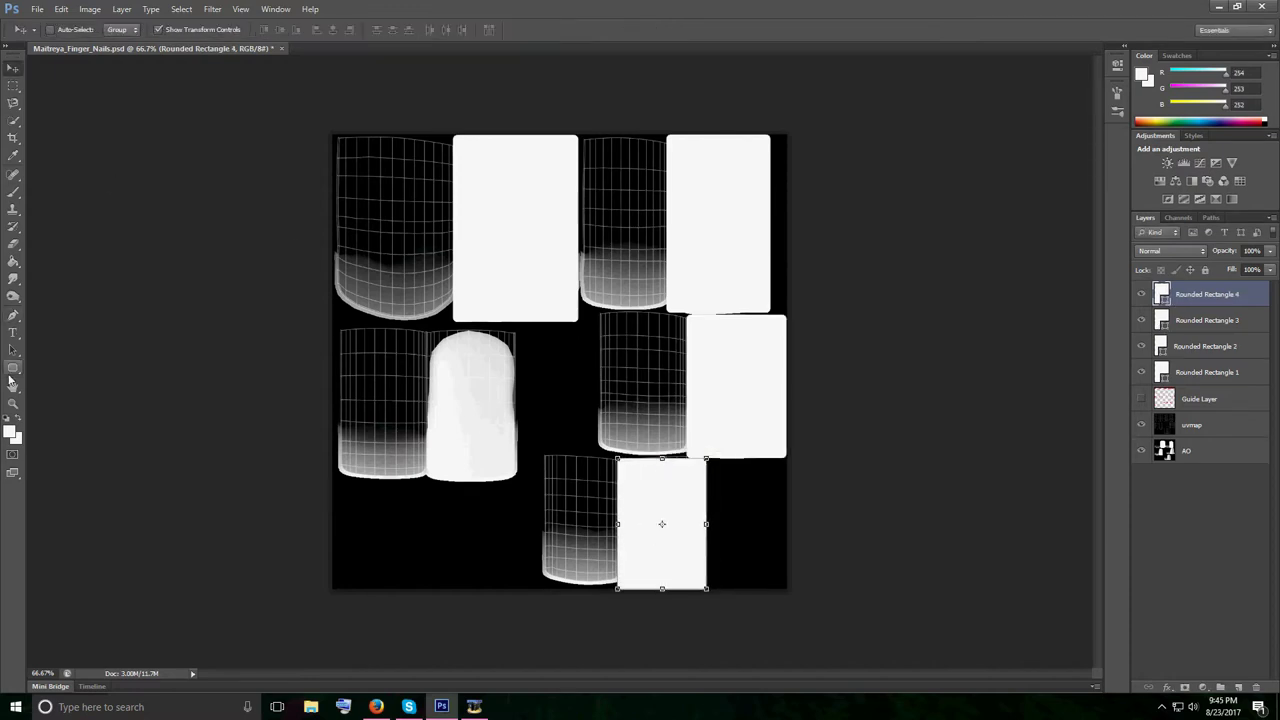
pyautogui.click(12, 372)
pyautogui.moveTo(428, 328); pyautogui.dragTo(518, 485)
pyautogui.press('v')
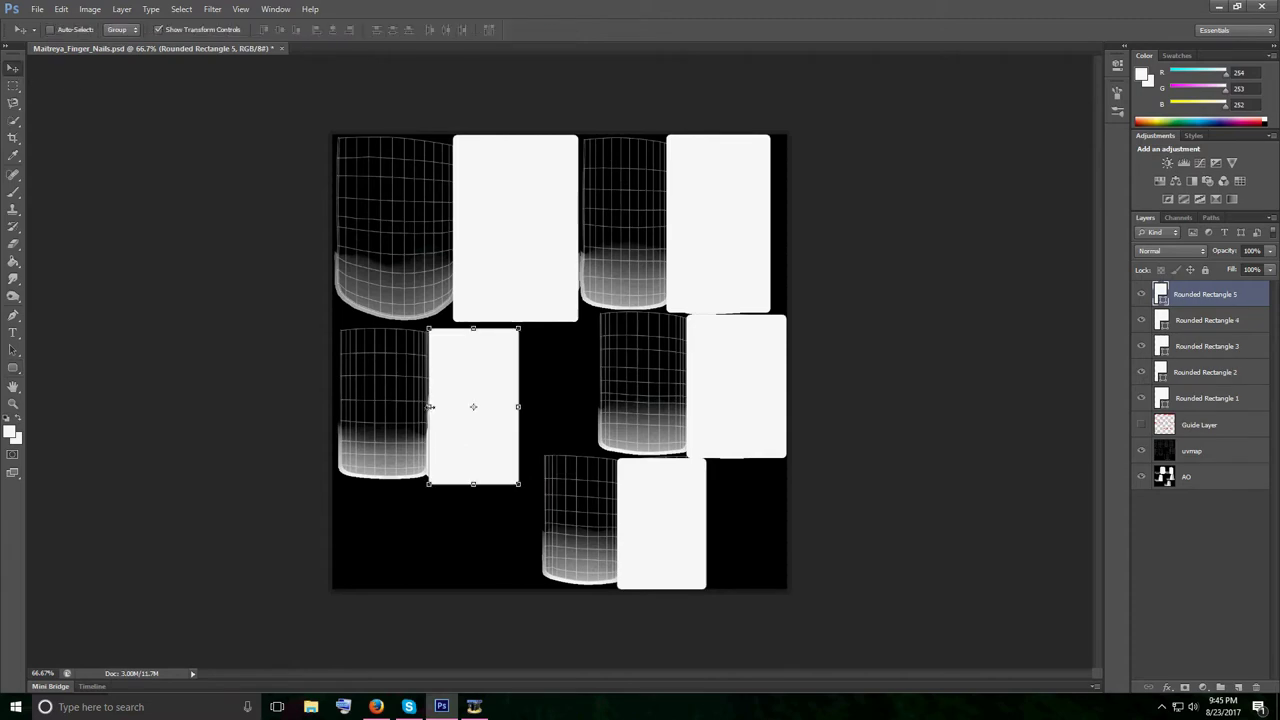
# - Widen the middle-left rectangle slightly to the left to cover its nail, and turn off the transform controls
pyautogui.moveTo(430, 407); pyautogui.dragTo(425, 407)
pyautogui.press('Return')
pyautogui.click(158, 29)
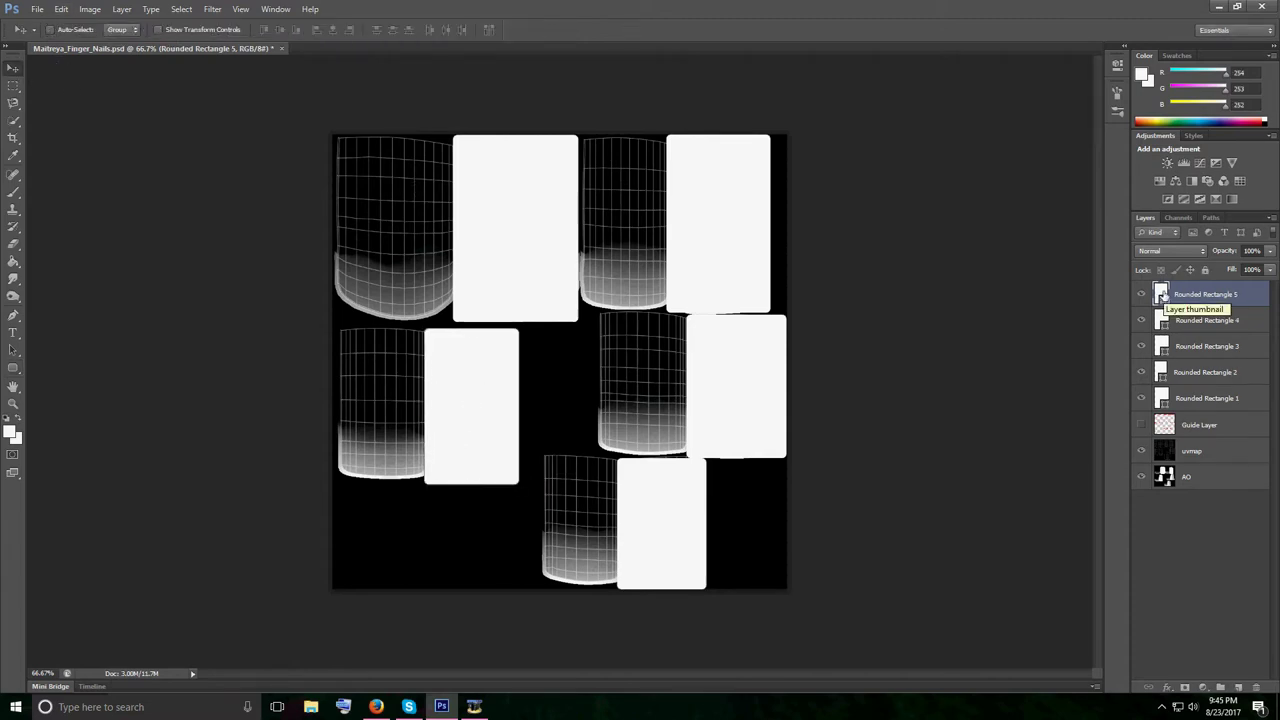
# - Change the fill of the middle-left rectangle, Rounded Rectangle 5, to orange #fbb432
pyautogui.keyDown('shift'); pyautogui.click(1206, 378); pyautogui.keyUp('shift')
pyautogui.keyDown('shift'); pyautogui.click(1200, 398); pyautogui.keyUp('shift')
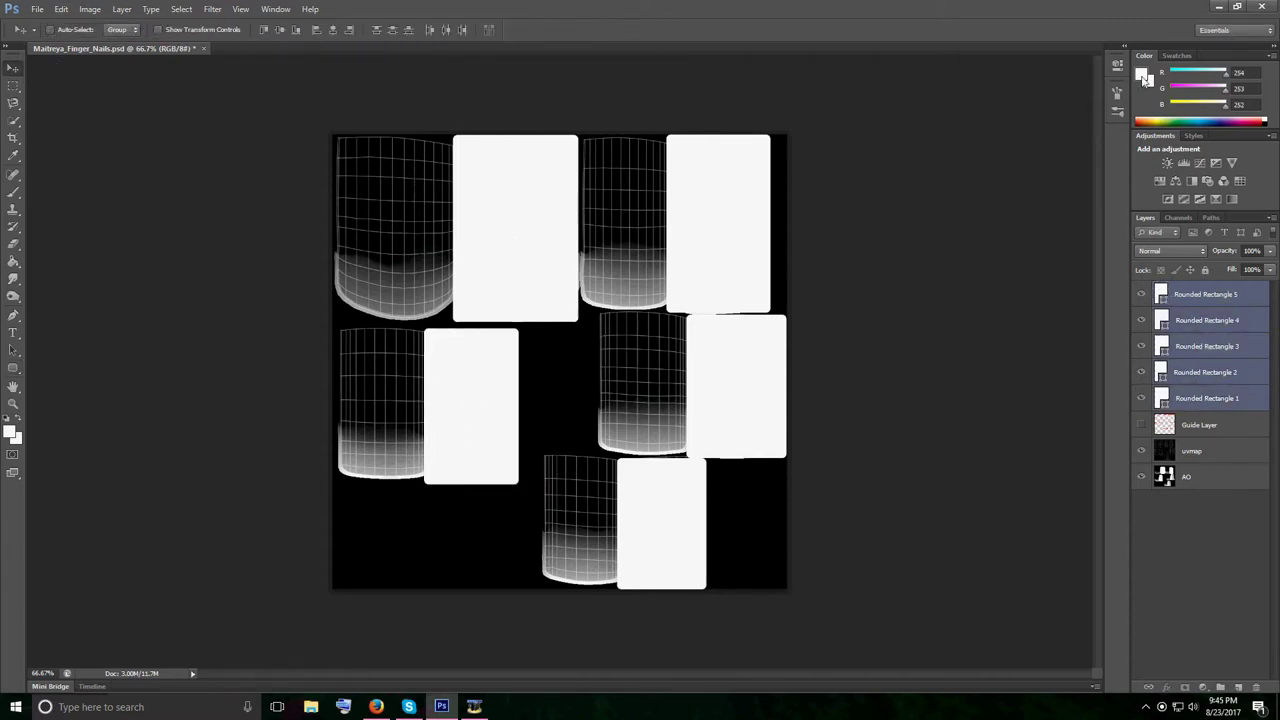
pyautogui.doubleClick(1161, 293)
pyautogui.click(951, 310)
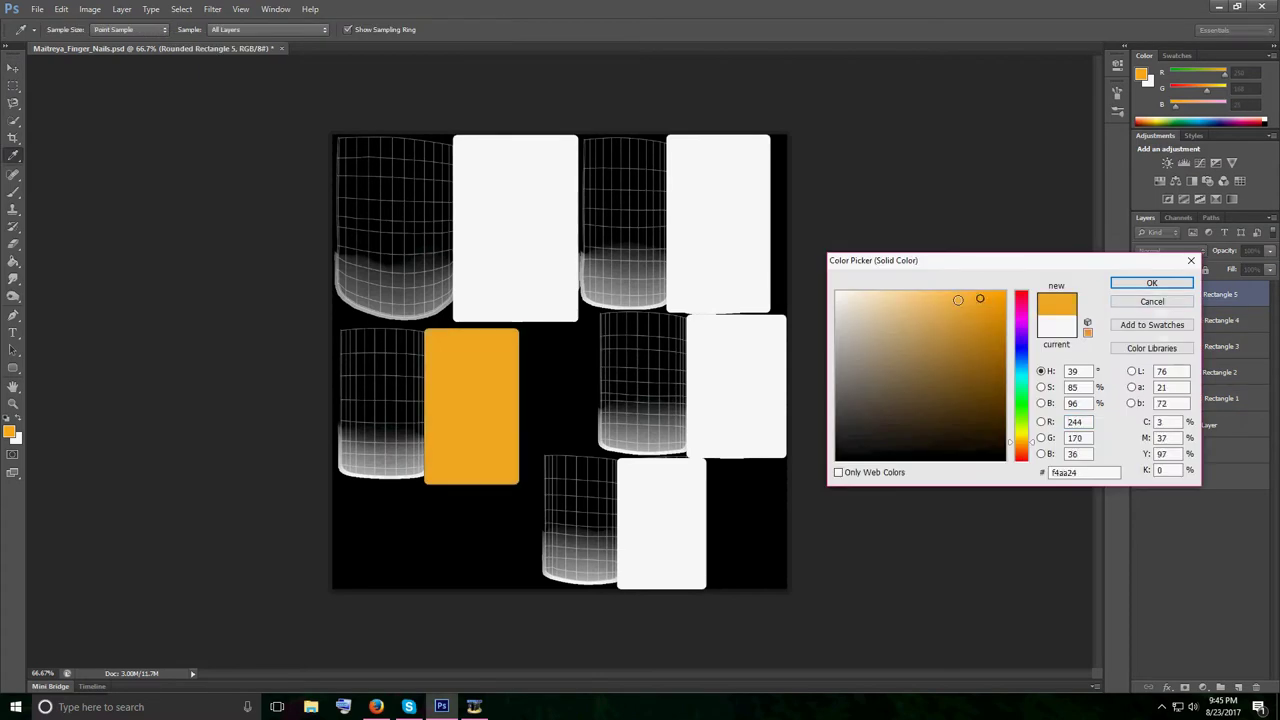
pyautogui.click(975, 292)
pyautogui.click(1151, 283)
# - Recolor the other four rounded rectangles by sampling the orange of the already colored ones
pyautogui.doubleClick(1162, 321)
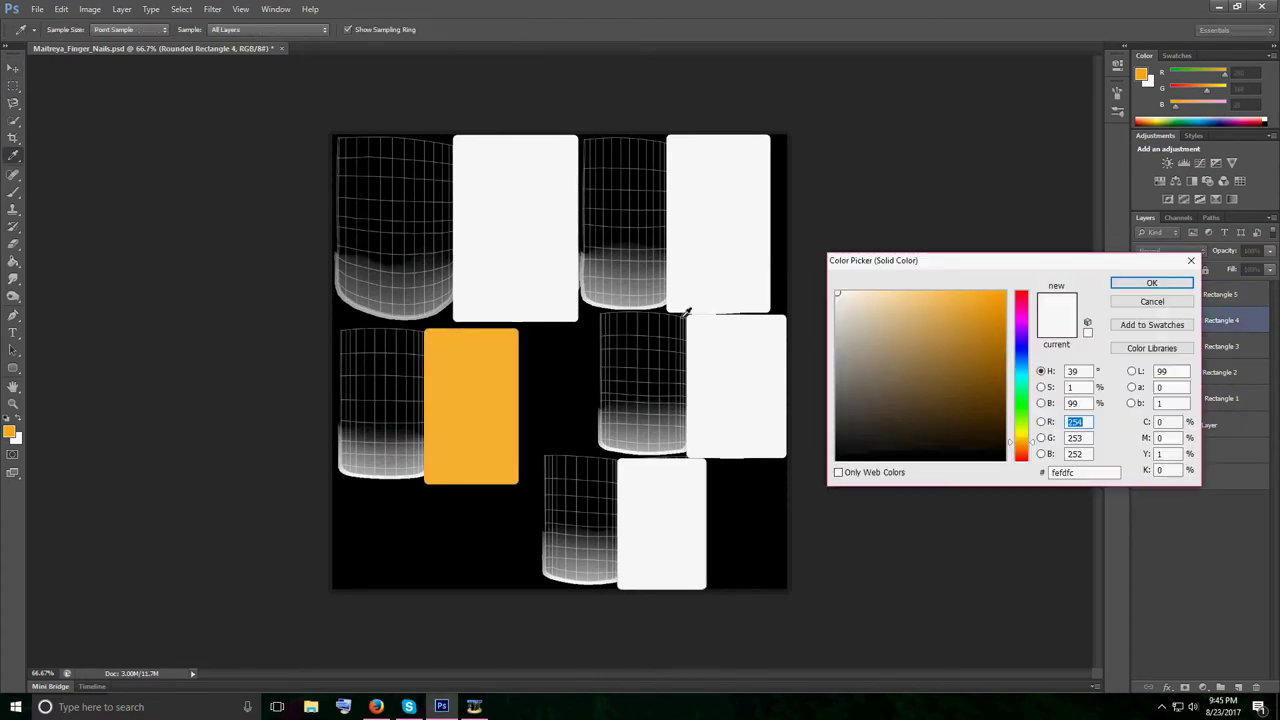
pyautogui.click(490, 350)
pyautogui.click(1178, 285)
pyautogui.doubleClick(1162, 346)
pyautogui.click(472, 345)
pyautogui.click(1160, 284)
pyautogui.doubleClick(1161, 372)
pyautogui.click(506, 357)
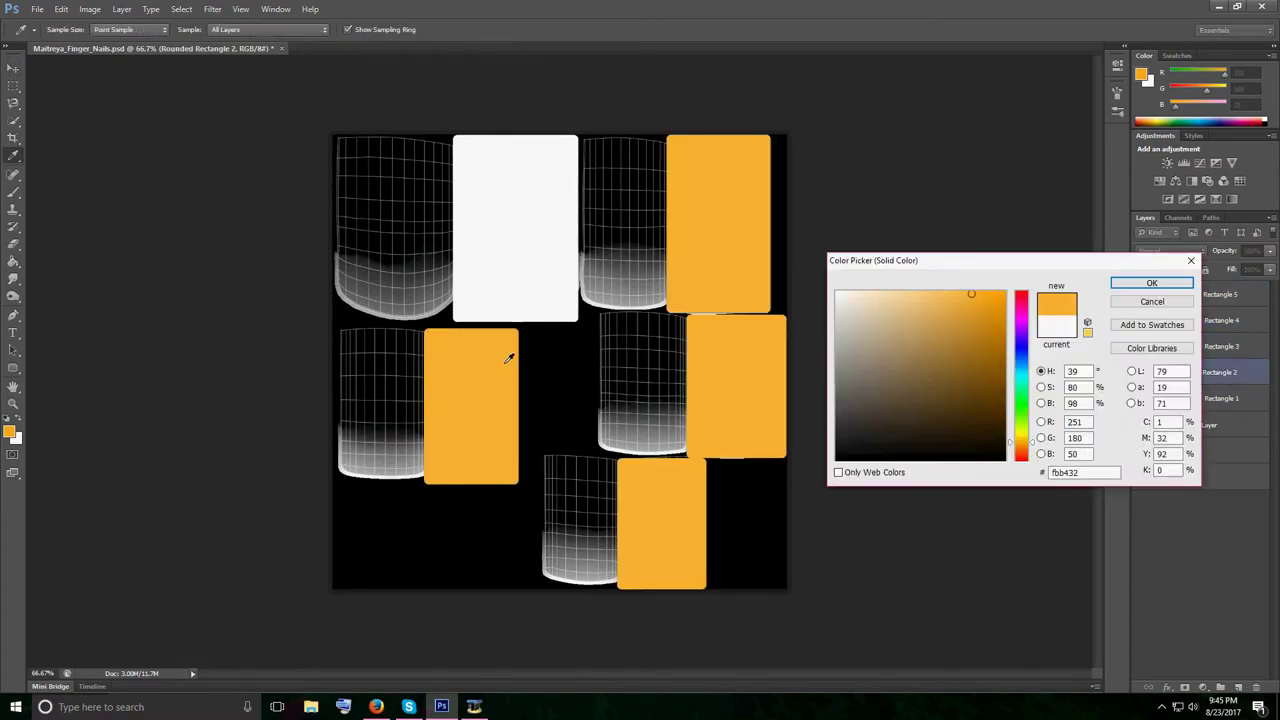
pyautogui.click(1151, 283)
pyautogui.doubleClick(1161, 398)
pyautogui.click(748, 187)
pyautogui.press('Return')
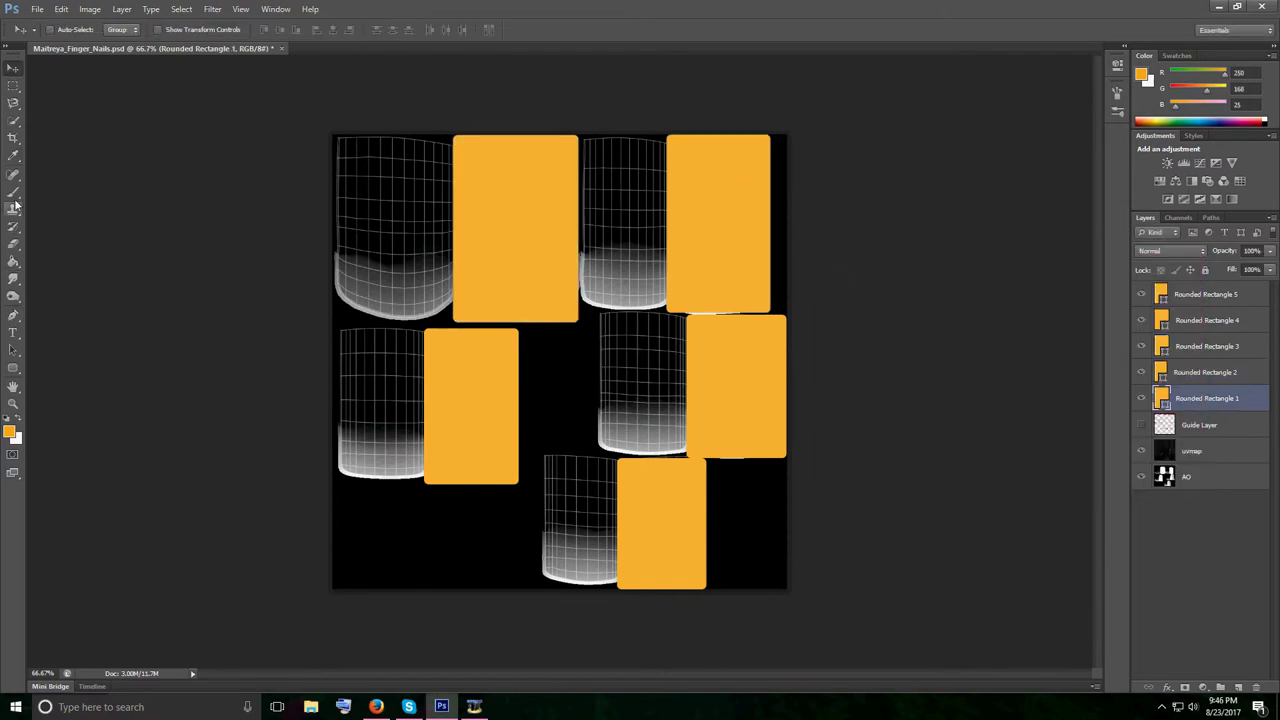
pyautogui.click(13, 315)
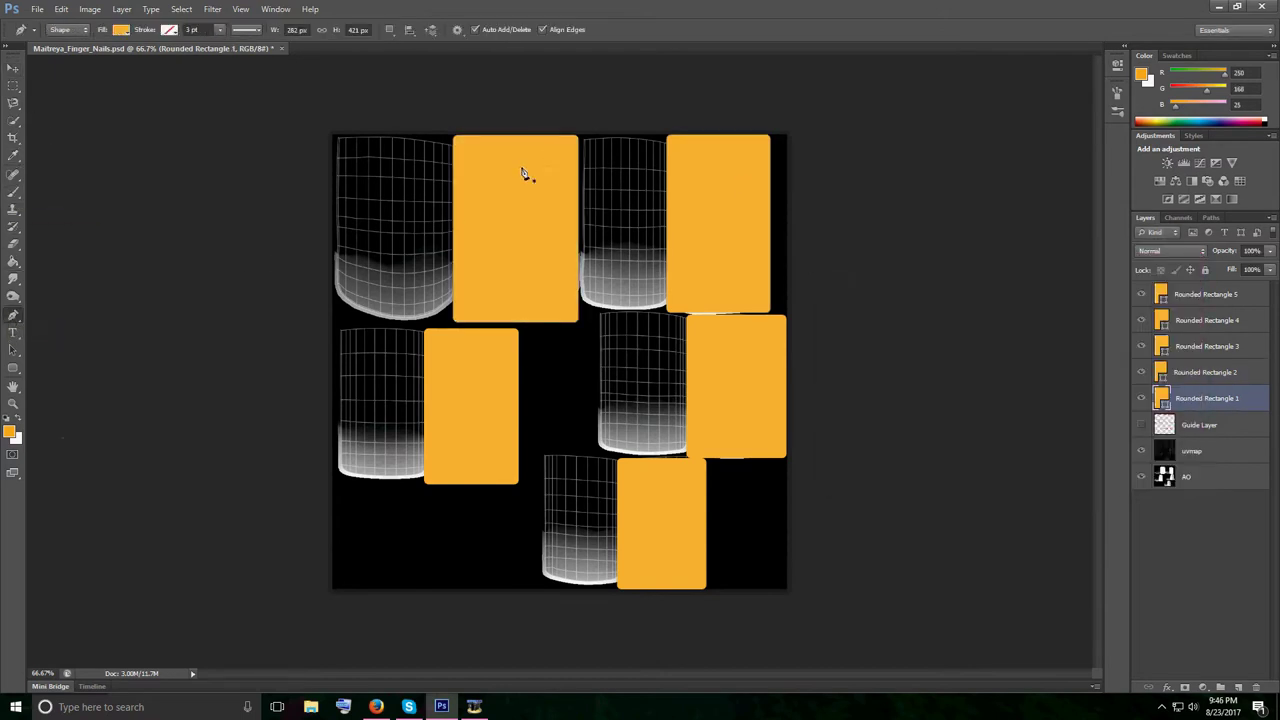
pyautogui.click(121, 30)
pyautogui.click(104, 107)
pyautogui.click(251, 153)
pyautogui.hotkey('ctrl', 'z')
pyautogui.click(1117, 65)
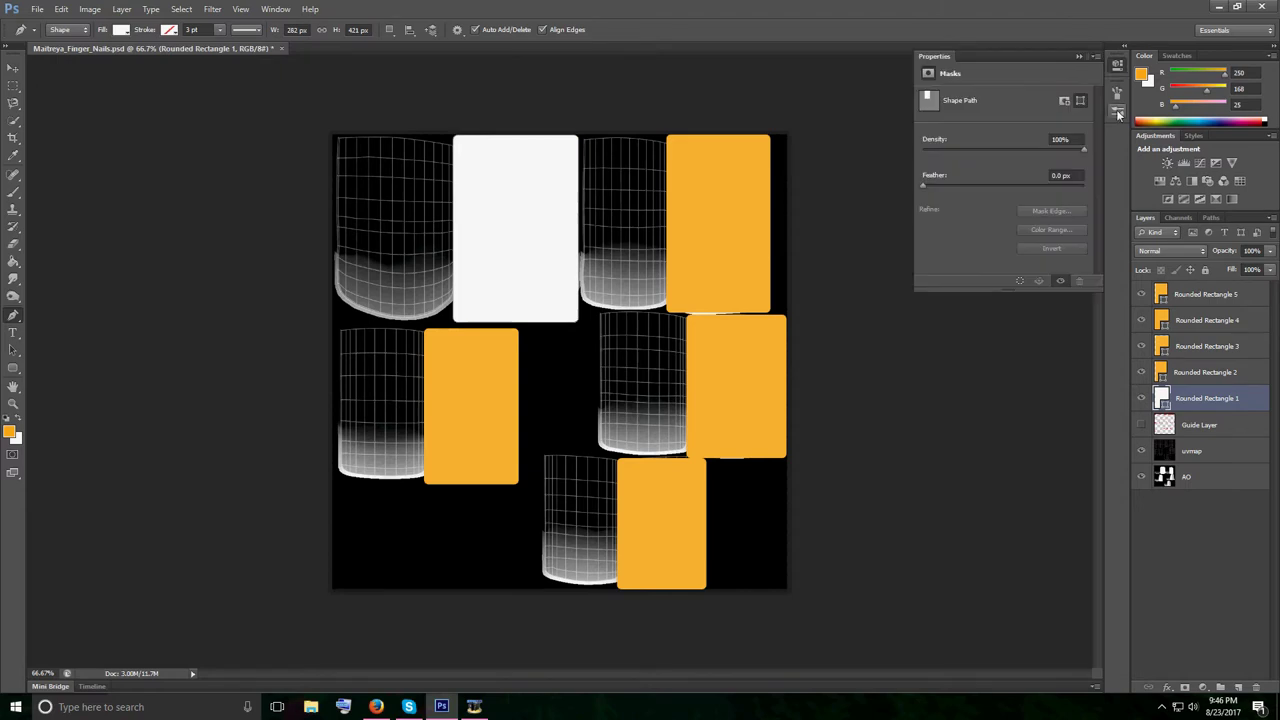
pyautogui.click(1117, 65)
pyautogui.click(269, 12)
pyautogui.click(282, 200)
pyautogui.click(1071, 148)
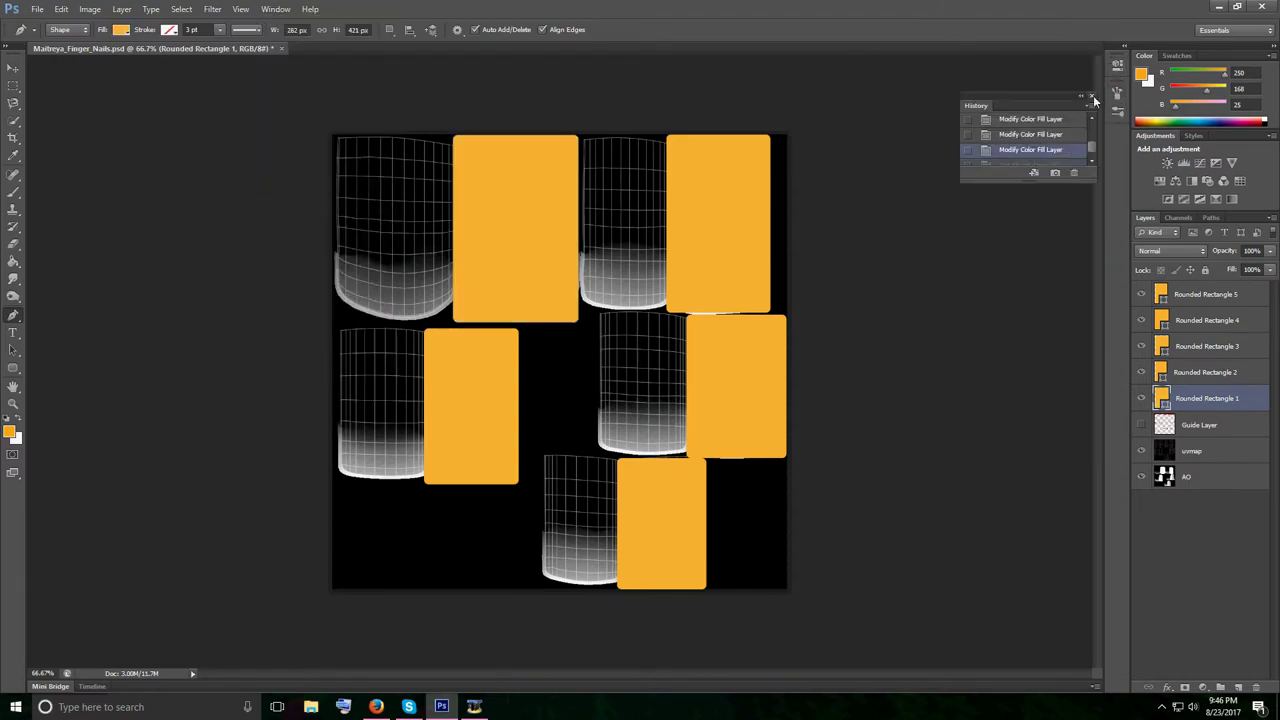
pyautogui.click(1092, 97)
# - Set the foreground color to white and draw a curved Pen shape along the upper-left corner of the largest rectangle
pyautogui.click(9, 431)
pyautogui.click(837, 292)
pyautogui.press('Return')
pyautogui.press('p')
pyautogui.click(567, 141)
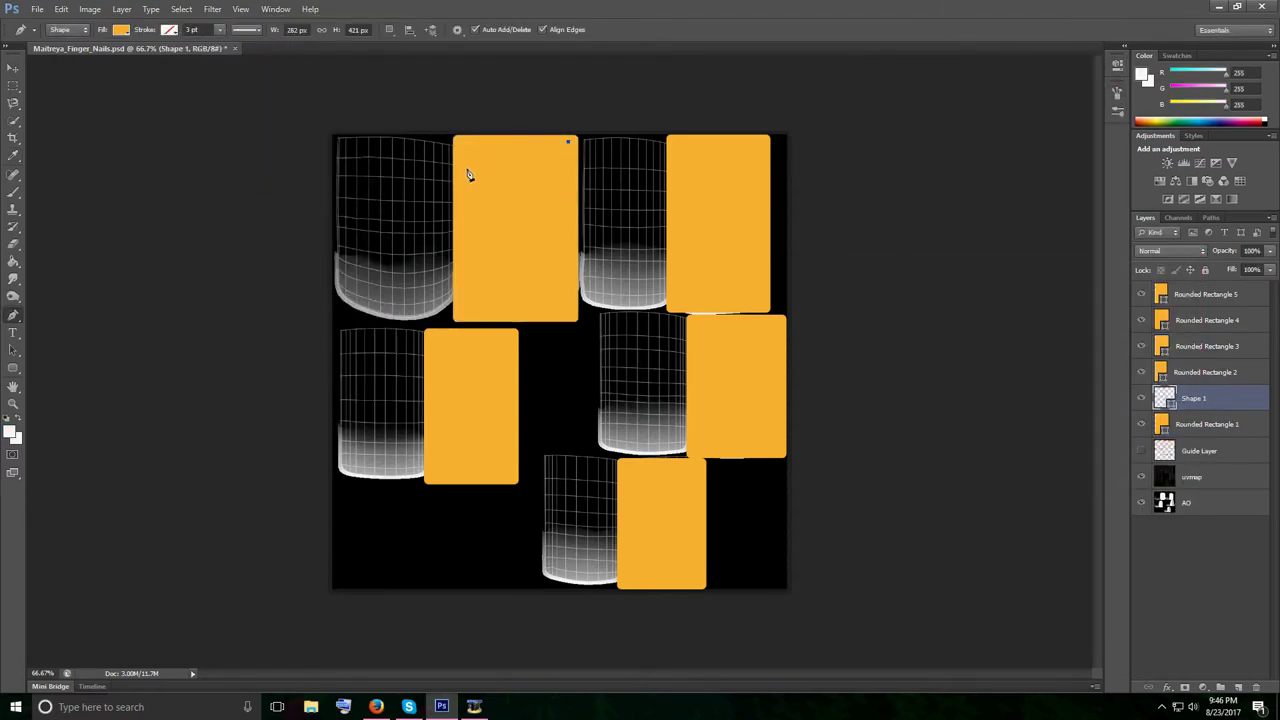
pyautogui.moveTo(503, 335); pyautogui.dragTo(482, 418)
pyautogui.keyDown('alt'); pyautogui.click(459, 281); pyautogui.keyUp('alt')
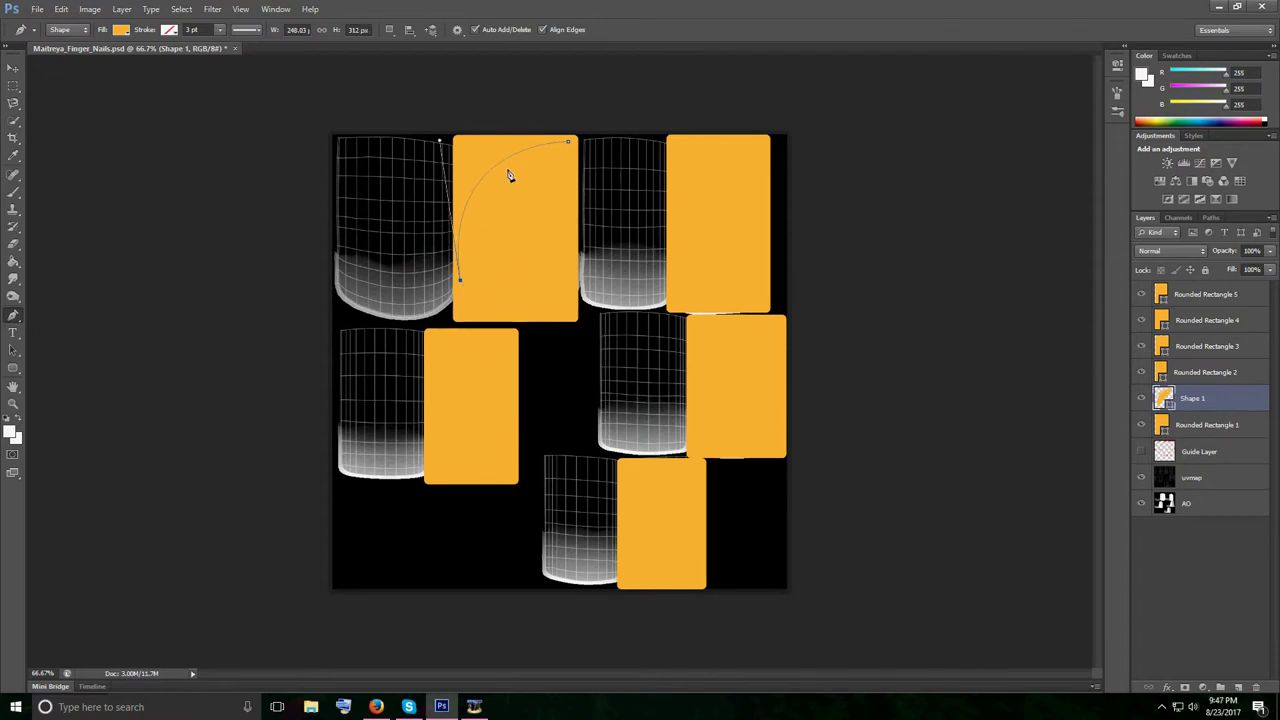
# - Change the fill color of the curved shape, Shape 1, to white
pyautogui.click(11, 68)
pyautogui.doubleClick(1163, 398)
pyautogui.click(836, 290)
pyautogui.click(1150, 282)
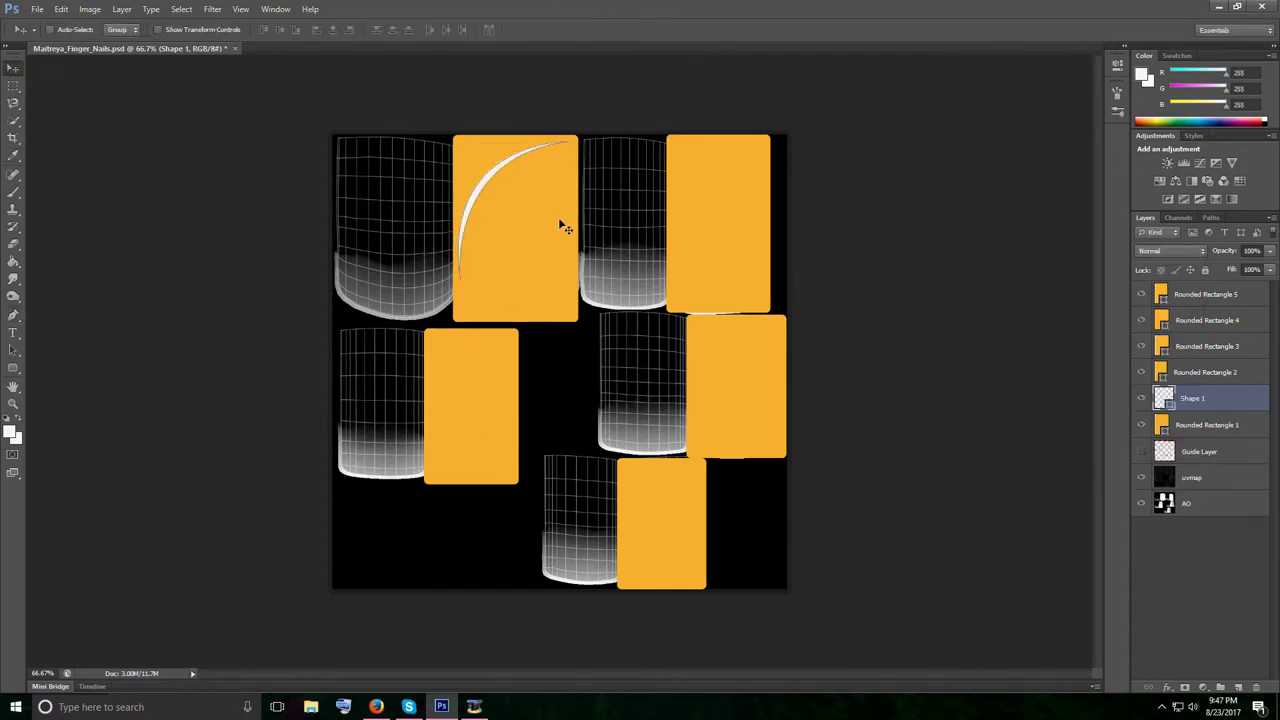
# - Warp the white curve so it bends tightly around the upper-left corner of the largest rectangle
pyautogui.hotkey('ctrl', 't')
pyautogui.rightClick(481, 177)
pyautogui.click(520, 281)
pyautogui.moveTo(568, 141); pyautogui.dragTo(550, 141)
pyautogui.moveTo(497, 199); pyautogui.dragTo(456, 144)
pyautogui.moveTo(468, 259); pyautogui.dragTo(471, 264)
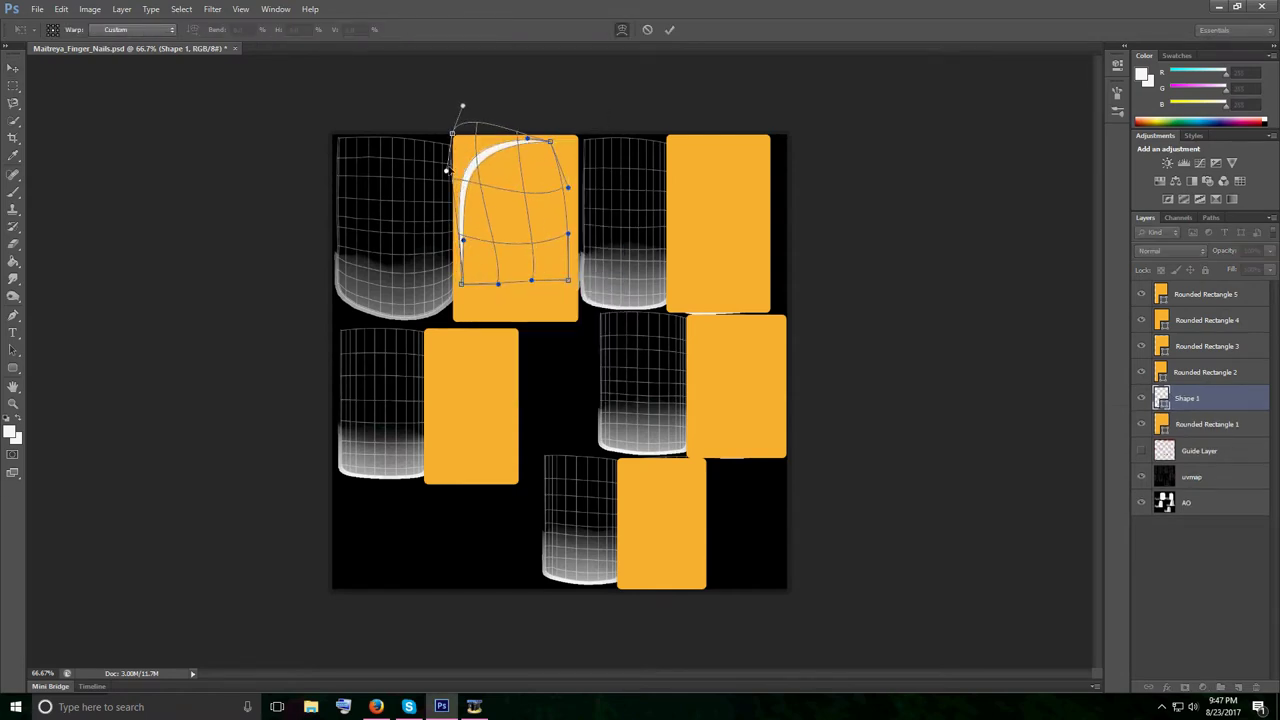
pyautogui.press('Return')
# - Rasterize the white curve and soften it with a Gaussian Blur of 7.4 pixels radius
pyautogui.click(212, 9)
pyautogui.moveTo(290, 143)
pyautogui.click(408, 240)
pyautogui.click(613, 266)
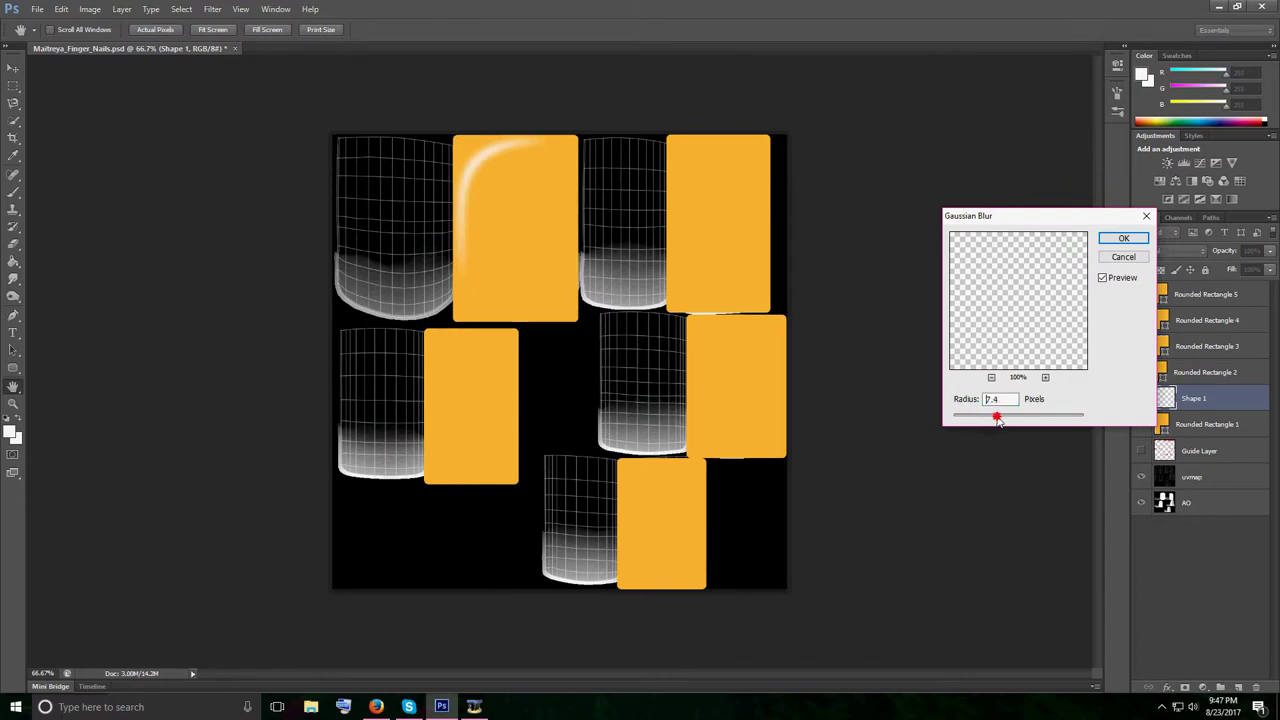
pyautogui.click(1105, 238)
# - Duplicate the blurred highlight, raise the copy above the orange rectangle layers, and place it on the upper-right rectangle
pyautogui.hotkey('ctrl', 'j')
pyautogui.moveTo(540, 190); pyautogui.dragTo(710, 180)
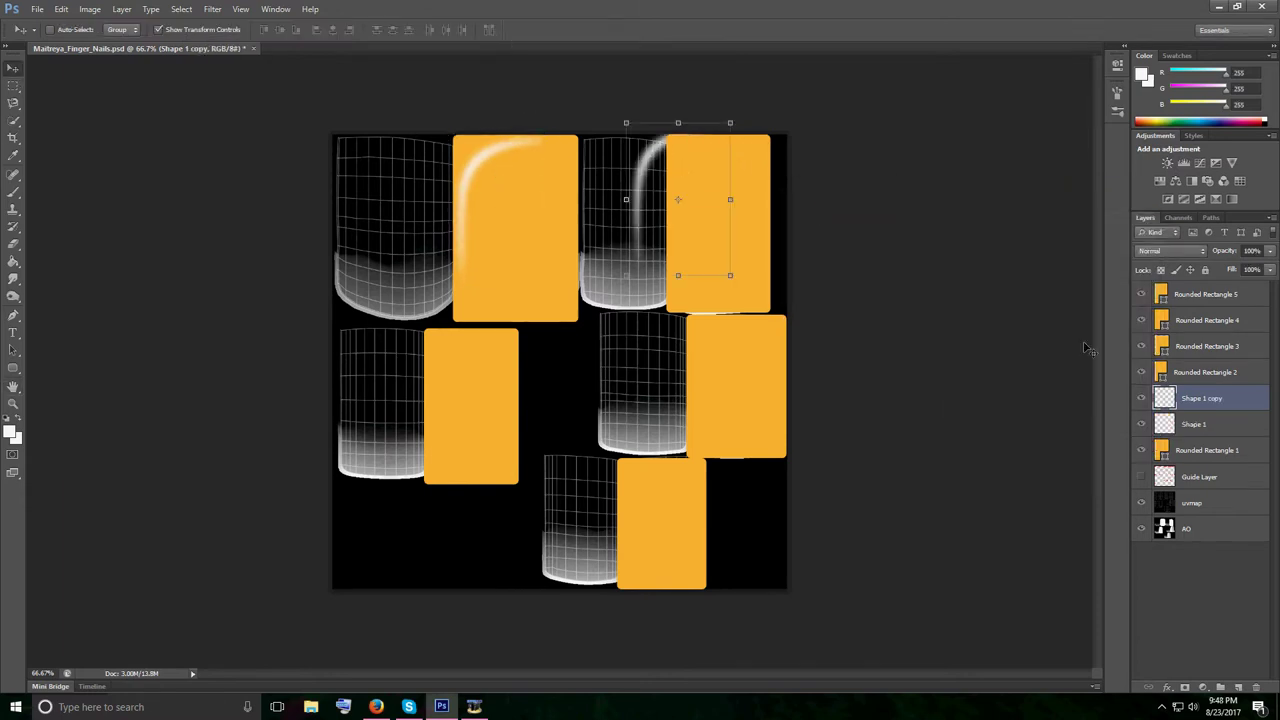
pyautogui.moveTo(1203, 398); pyautogui.dragTo(1203, 308)
pyautogui.moveTo(674, 189); pyautogui.dragTo(714, 201)
# - Warp the highlight copy to fit the upper-left corner of the upper-right rectangle
pyautogui.click(1203, 294)
pyautogui.hotkey('ctrl', 't')
pyautogui.rightClick(712, 160)
pyautogui.click(750, 264)
pyautogui.moveTo(706, 150); pyautogui.dragTo(716, 160)
pyautogui.moveTo(755, 156); pyautogui.dragTo(749, 163)
# - Place highlight layer Shape 1 copy 4 on the bottom rectangle and warp it to fit the smaller shape
pyautogui.moveTo(672, 269); pyautogui.dragTo(672, 503)
pyautogui.click(669, 29)
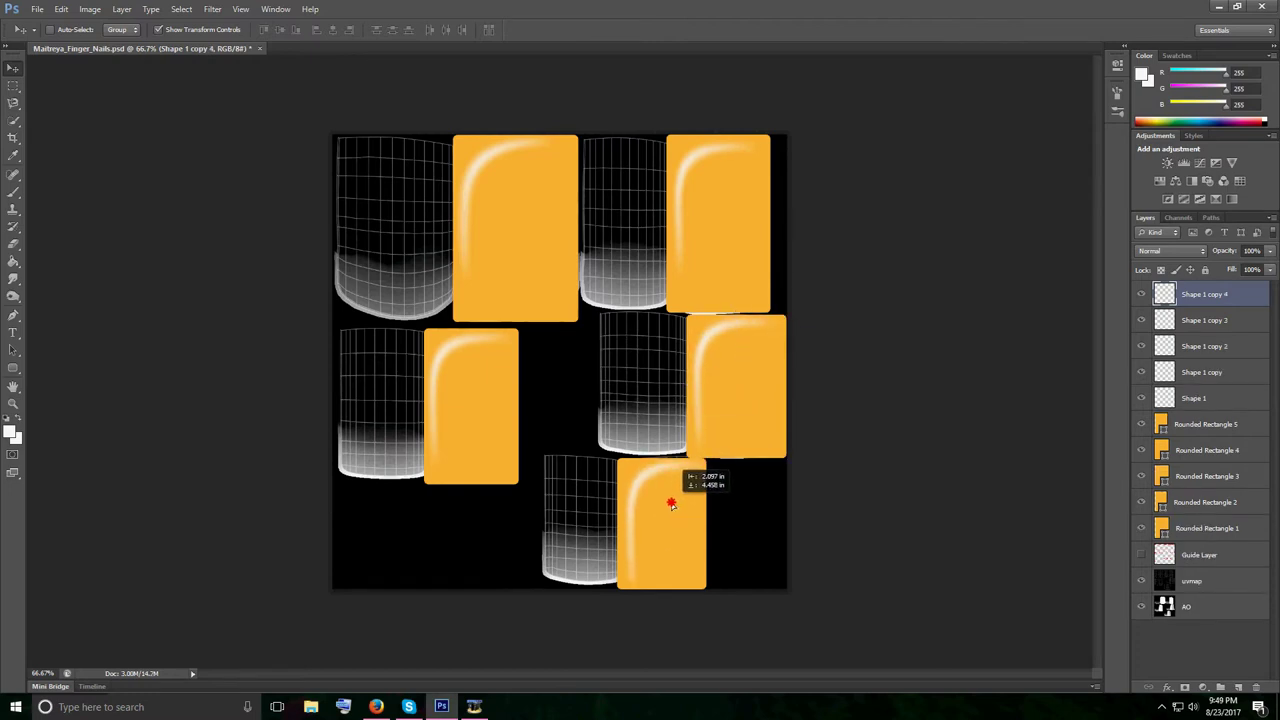
pyautogui.hotkey('ctrl', 't')
pyautogui.rightClick(676, 503)
pyautogui.click(700, 383)
pyautogui.moveTo(645, 576); pyautogui.dragTo(642, 556)
pyautogui.moveTo(685, 485); pyautogui.dragTo(668, 486)
pyautogui.moveTo(637, 479); pyautogui.dragTo(631, 479)
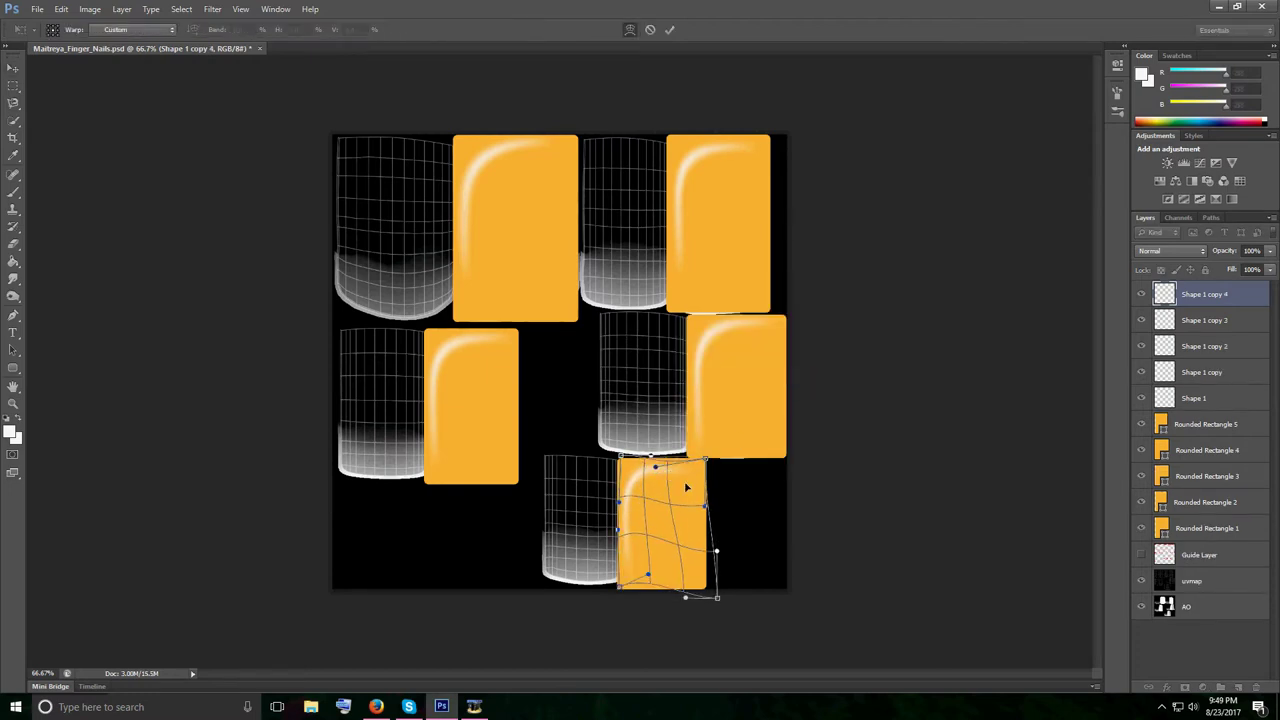
pyautogui.press('Escape')
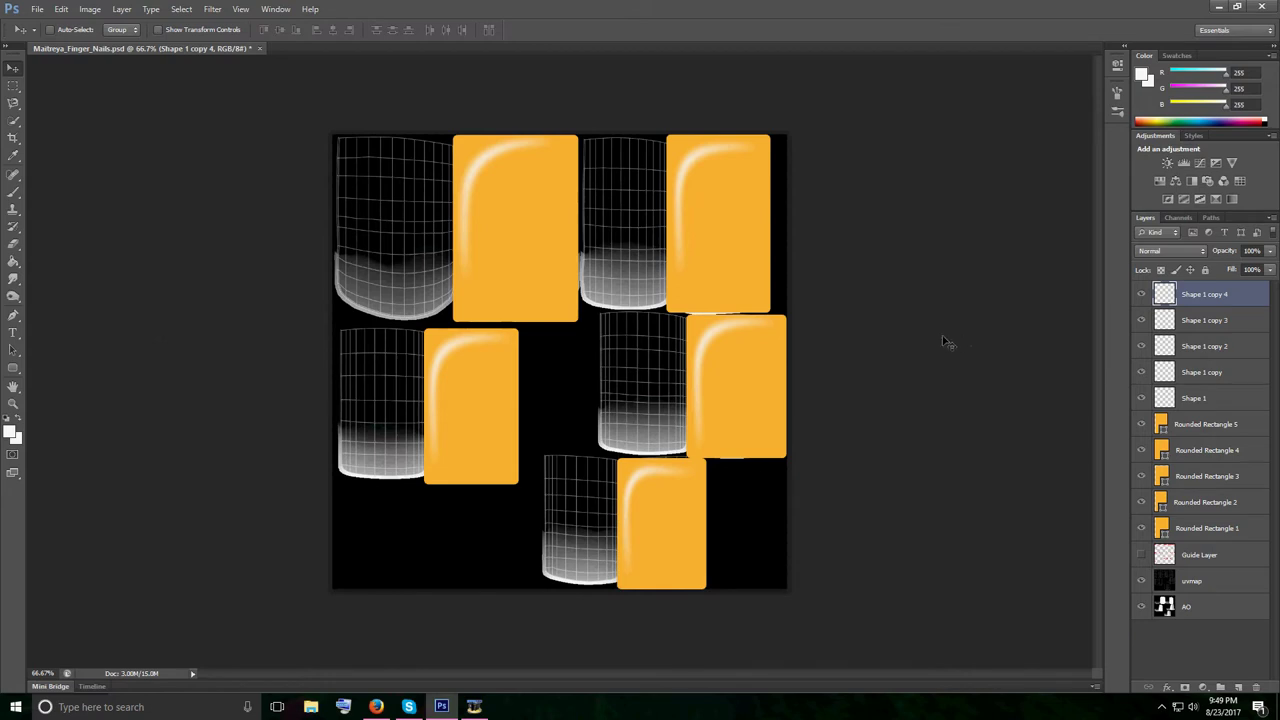
# - Select all five highlight layers and lower their opacity to 58%
pyautogui.keyDown('shift'); pyautogui.click(1222, 348); pyautogui.keyUp('shift')
pyautogui.keyDown('shift'); pyautogui.click(1222, 398); pyautogui.keyUp('shift')
pyautogui.click(1268, 251)
pyautogui.moveTo(1266, 266); pyautogui.dragTo(1241, 267)
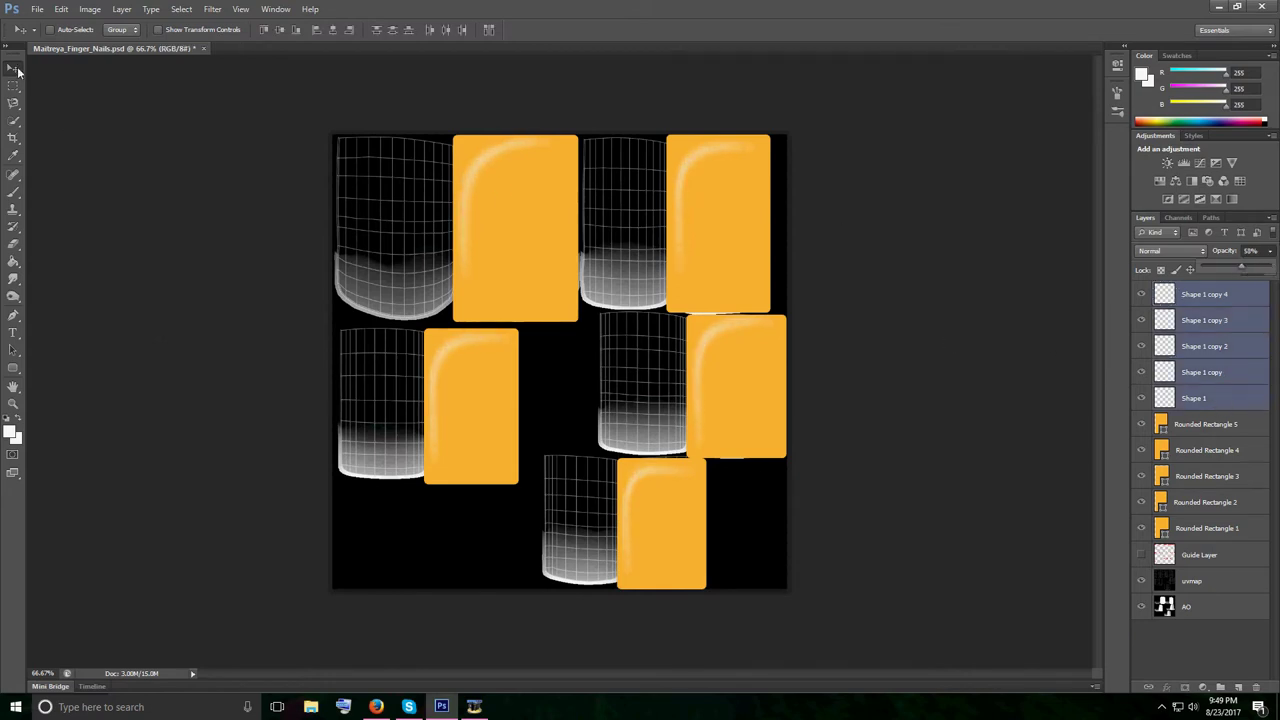
# - Hide and show Rounded Rectangle 5 and Rounded Rectangle 1 to check the nail template underneath
pyautogui.click(1142, 425)
pyautogui.click(1142, 425)
pyautogui.click(1142, 528)
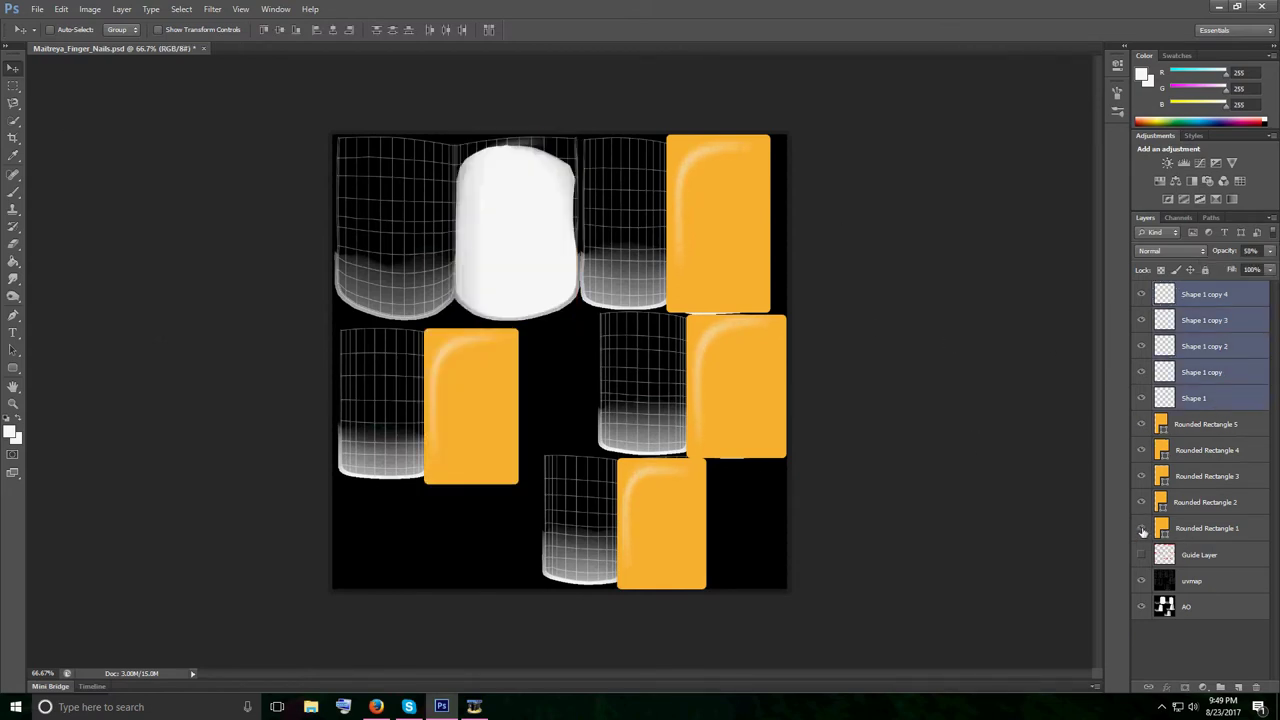
pyautogui.click(1142, 528)
# - Add a new layer directly above uvmap and fill it with the rectangles' orange, #fbb432
pyautogui.click(1204, 320)
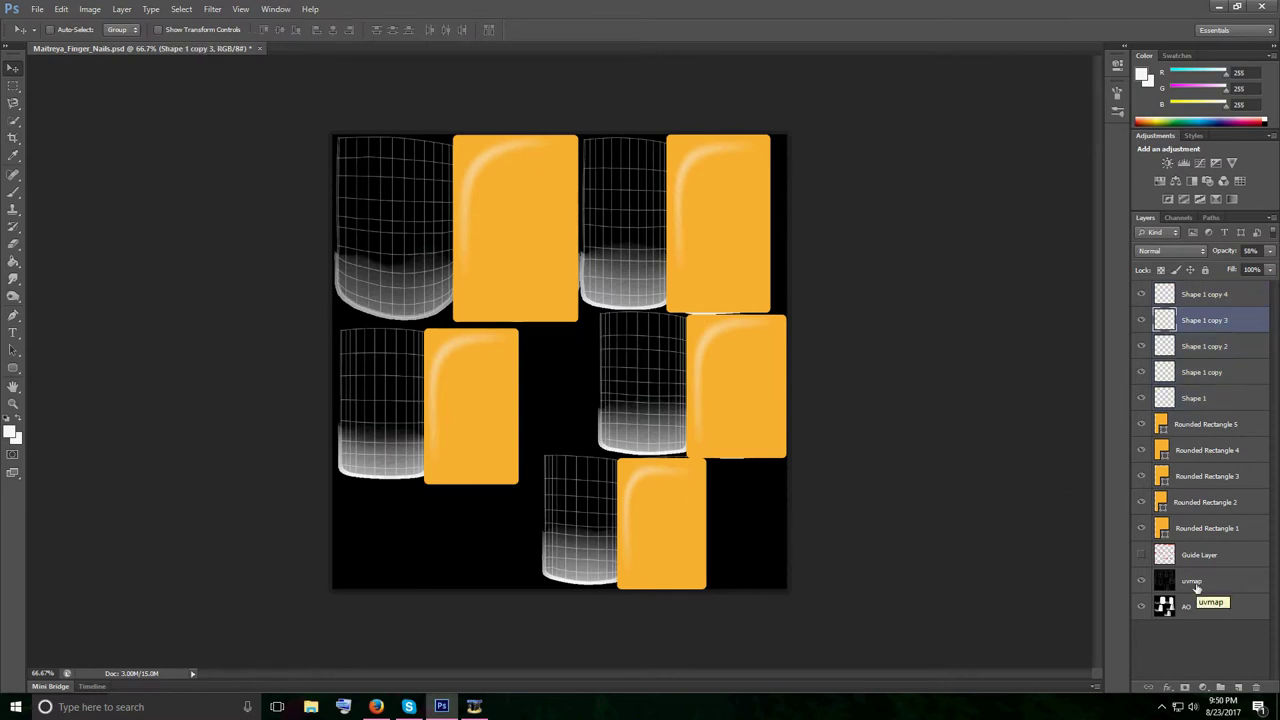
pyautogui.click(1196, 584)
pyautogui.click(1238, 687)
pyautogui.click(13, 368)
pyautogui.click(13, 262)
pyautogui.click(9, 431)
pyautogui.click(491, 381)
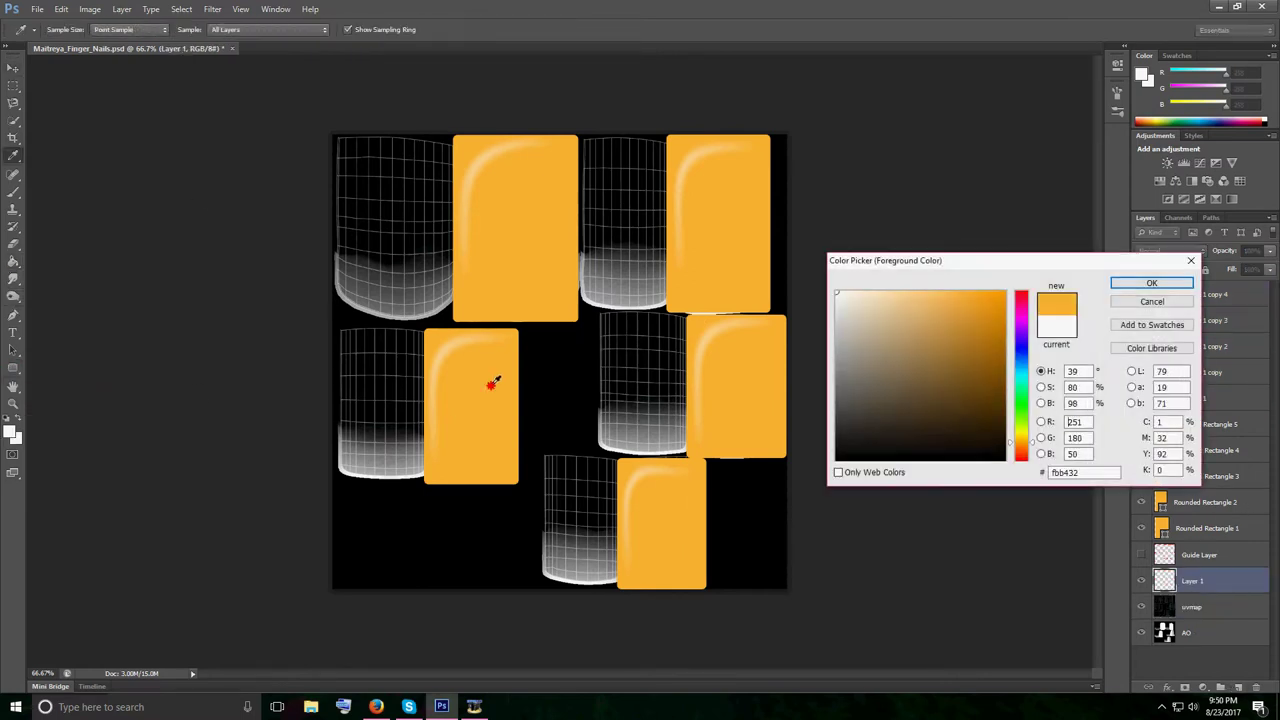
pyautogui.click(1151, 283)
pyautogui.click(437, 508)
# - Save the layered nail document as a Photoshop file named test yellow
pyautogui.press('v')
pyautogui.click(37, 9)
pyautogui.click(50, 166)
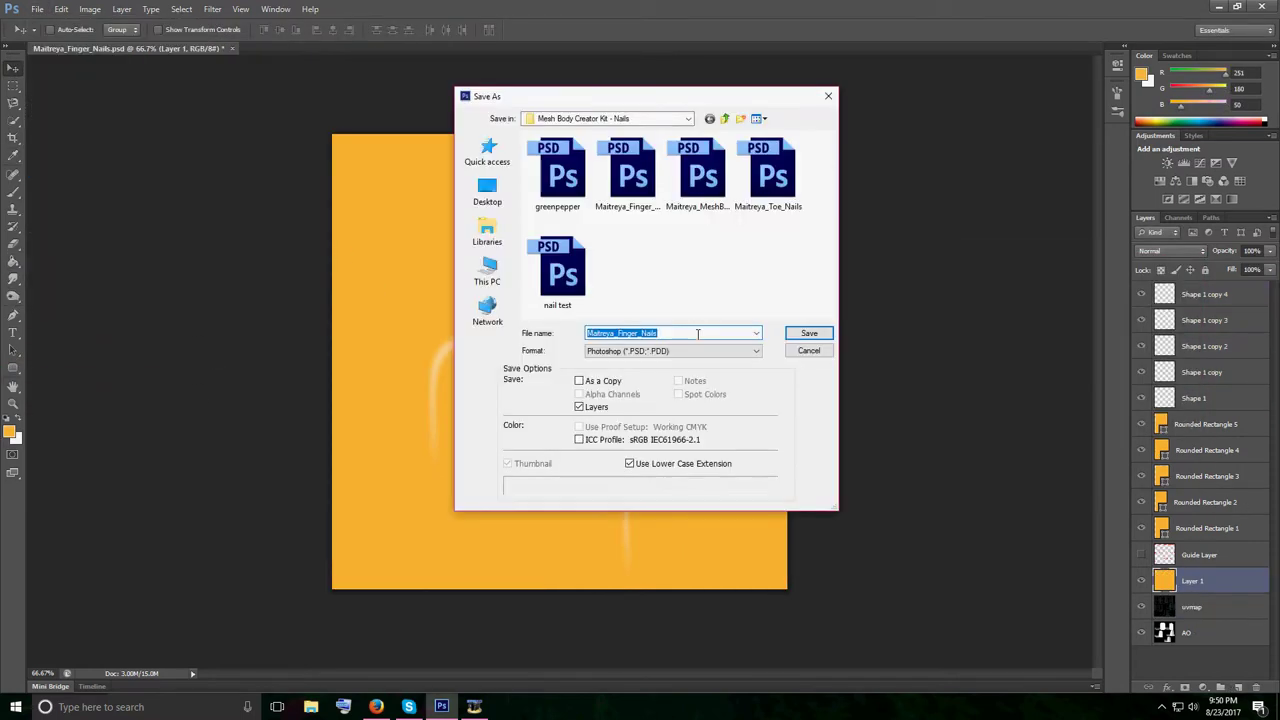
pyautogui.click(808, 333)
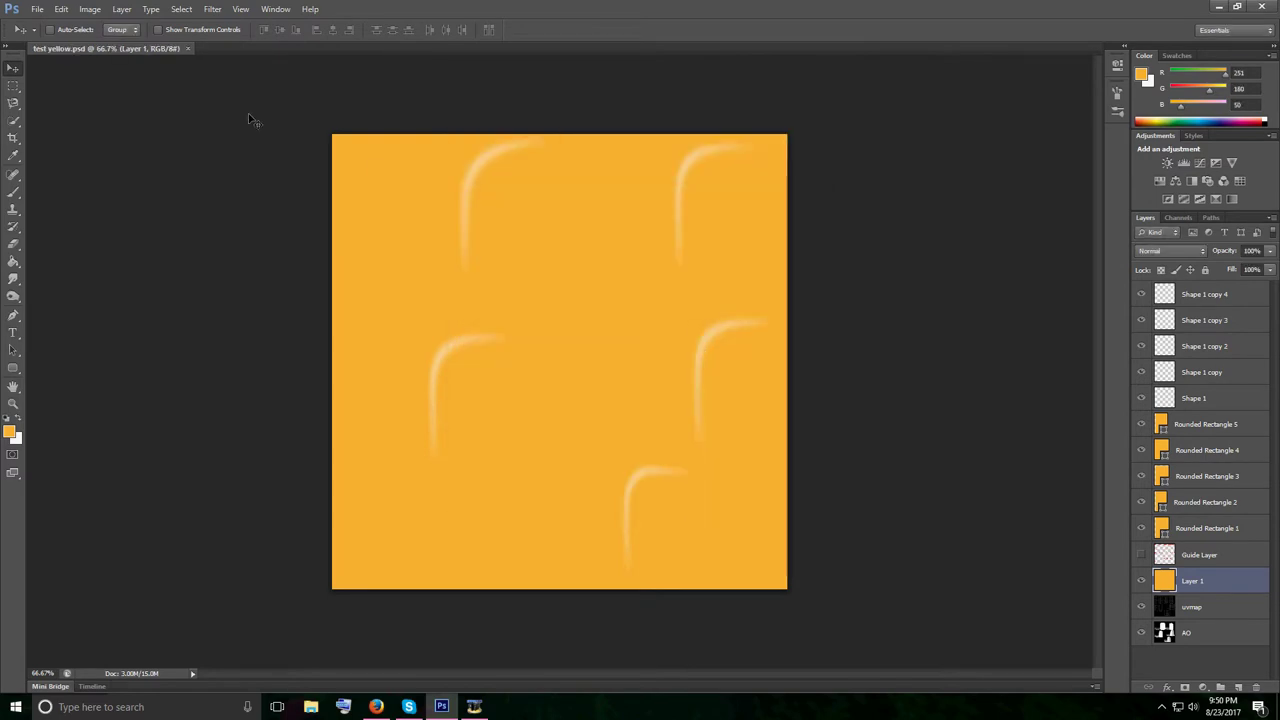
# - Save a PNG copy of the nail texture named test yellow
pyautogui.click(37, 9)
pyautogui.click(50, 166)
pyautogui.click(669, 352)
pyautogui.click(620, 547)
pyautogui.click(808, 333)
pyautogui.click(683, 220)
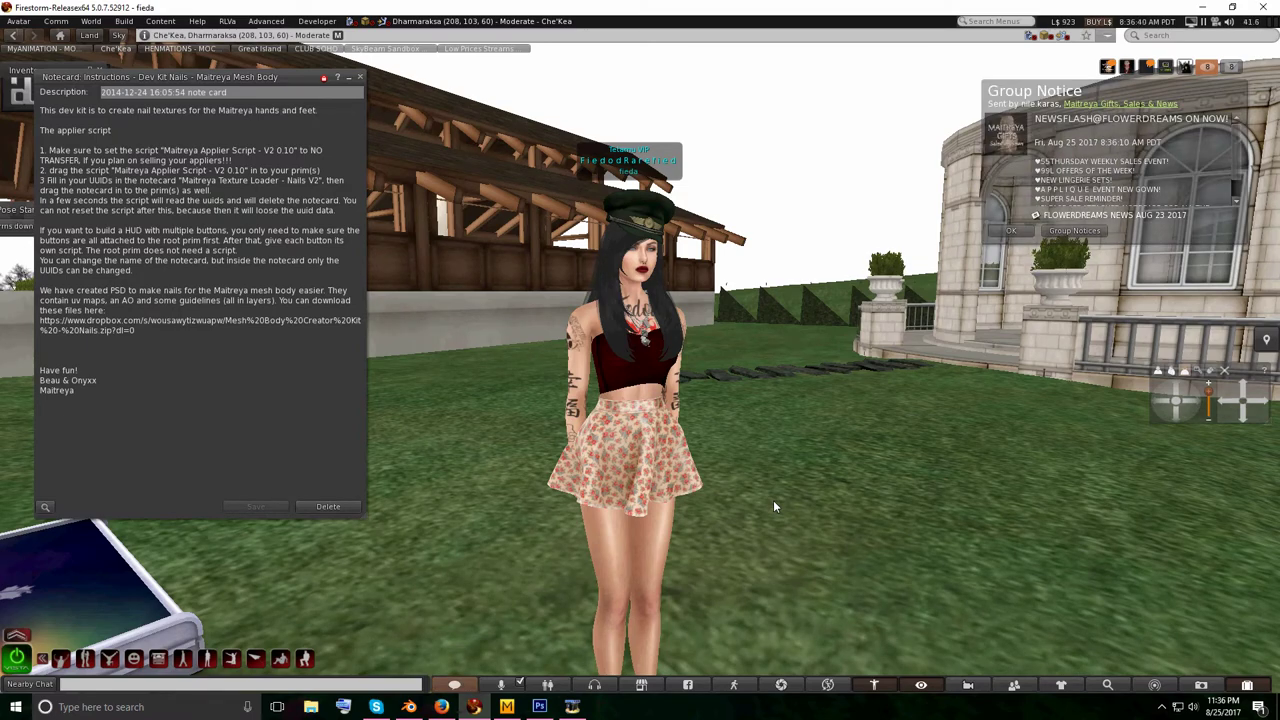
# - Switch to Firestorm and create a box on the grass near the avatar
pyautogui.keyDown('alt'); pyautogui.moveTo(773, 505); pyautogui.dragTo(773, 460); pyautogui.keyUp('alt')
pyautogui.rightClick(636, 430)
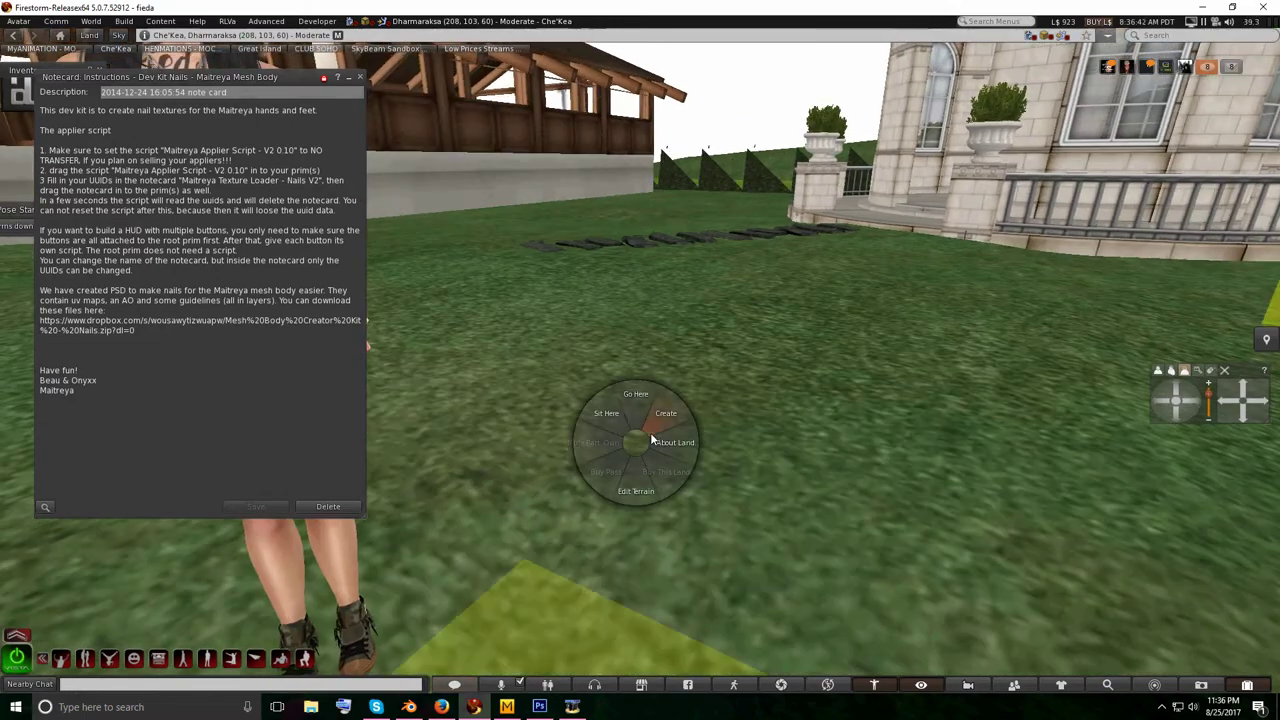
pyautogui.click(612, 430)
pyautogui.click(563, 427)
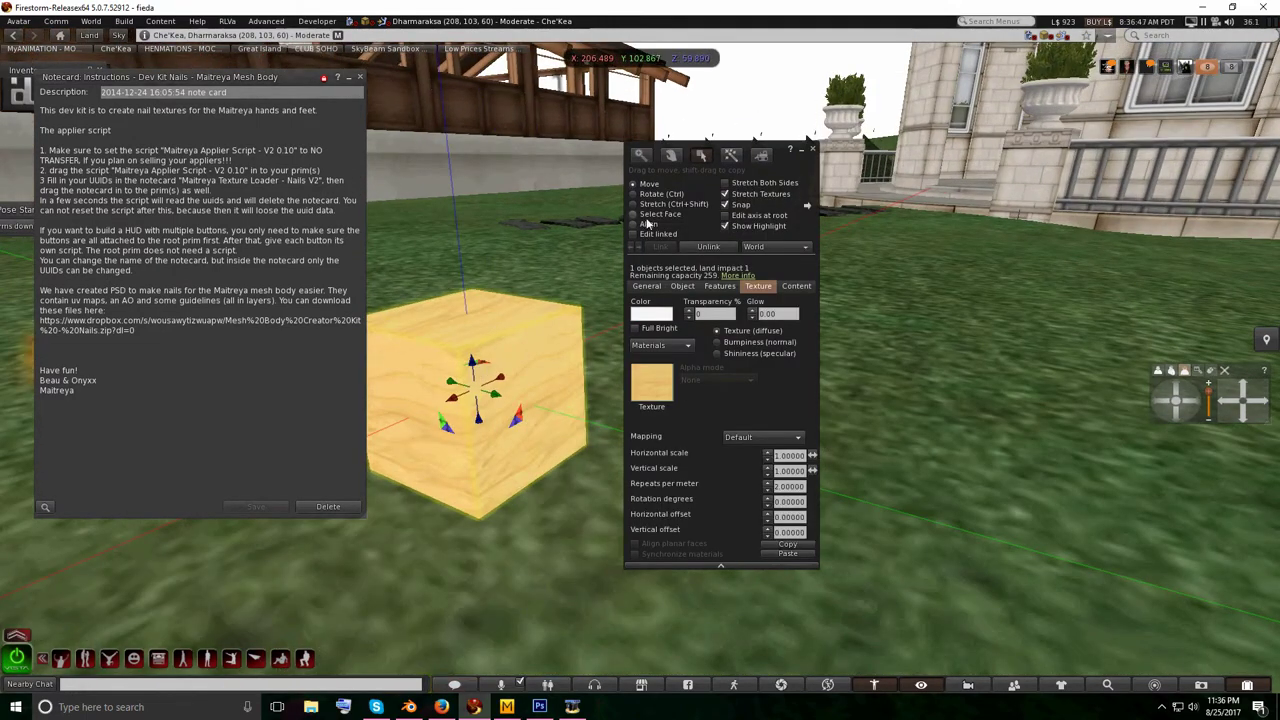
# - Stretch the box along its X axis to flatten it into a panel 0.010 thick
pyautogui.click(634, 204)
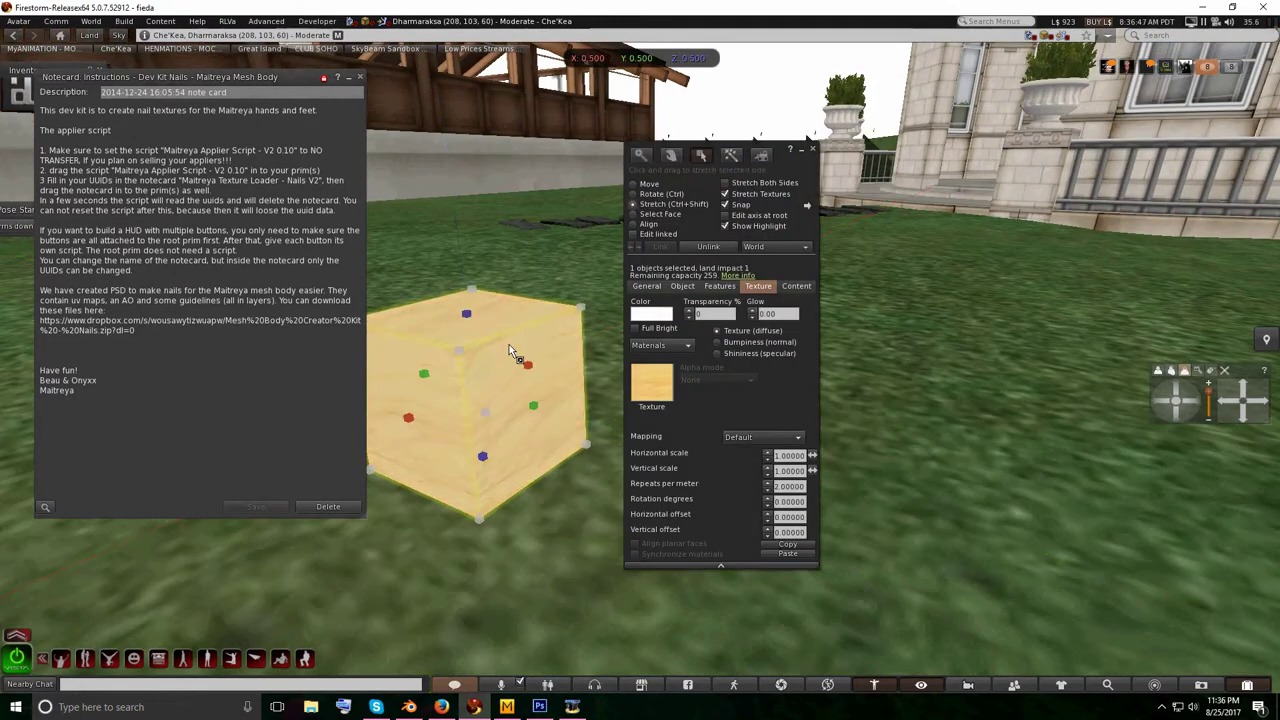
pyautogui.moveTo(414, 416); pyautogui.dragTo(534, 354)
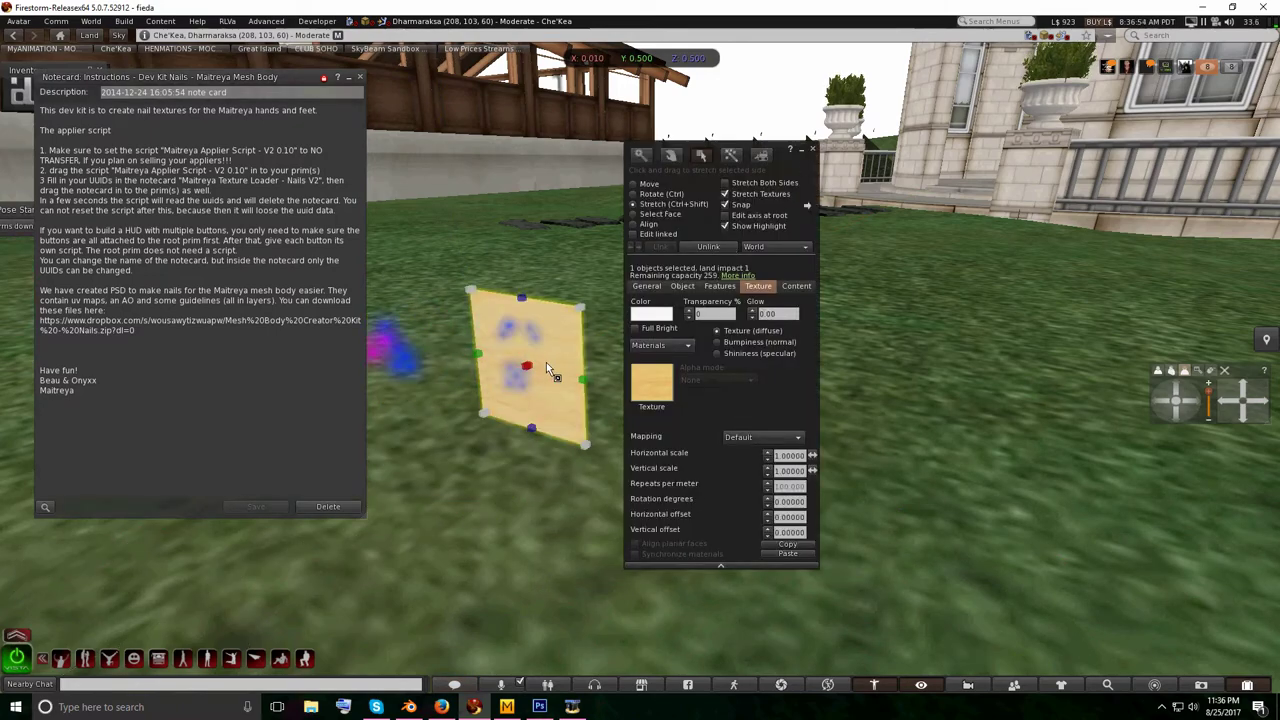
pyautogui.scroll(3, 554, 368)
pyautogui.click(1161, 402)
pyautogui.click(1219, 402)
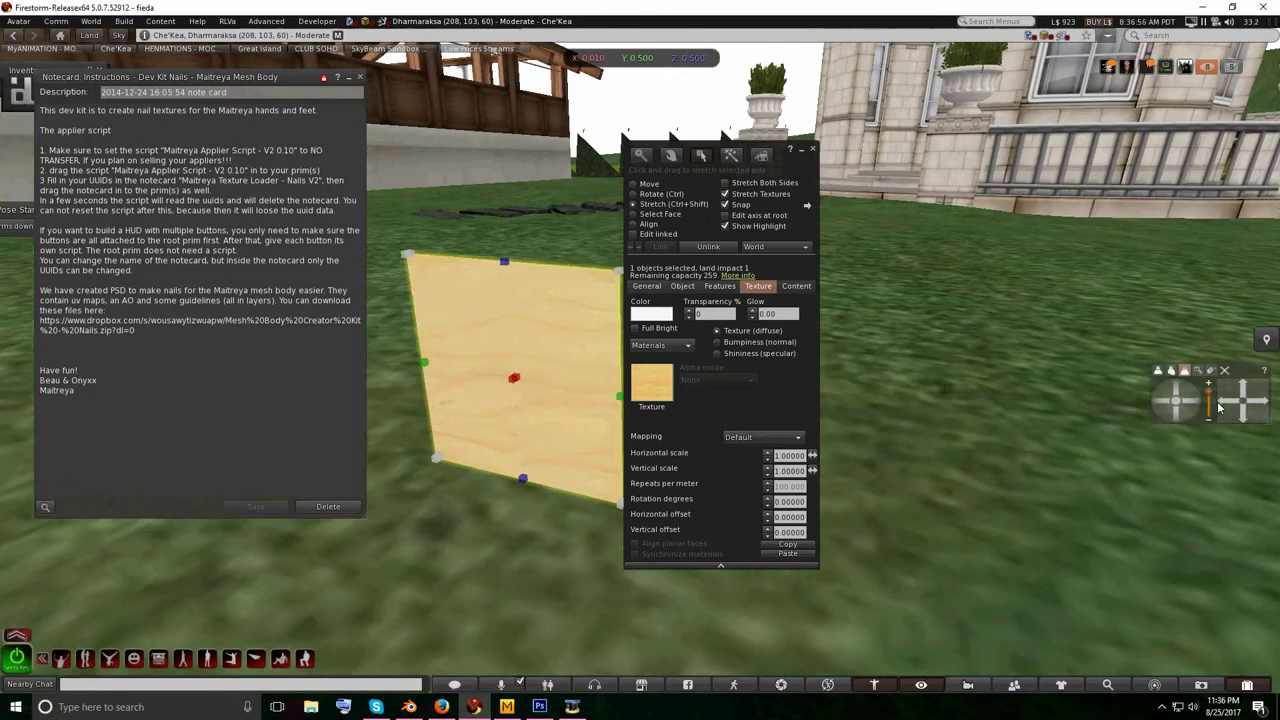
pyautogui.scroll(3, 529, 377)
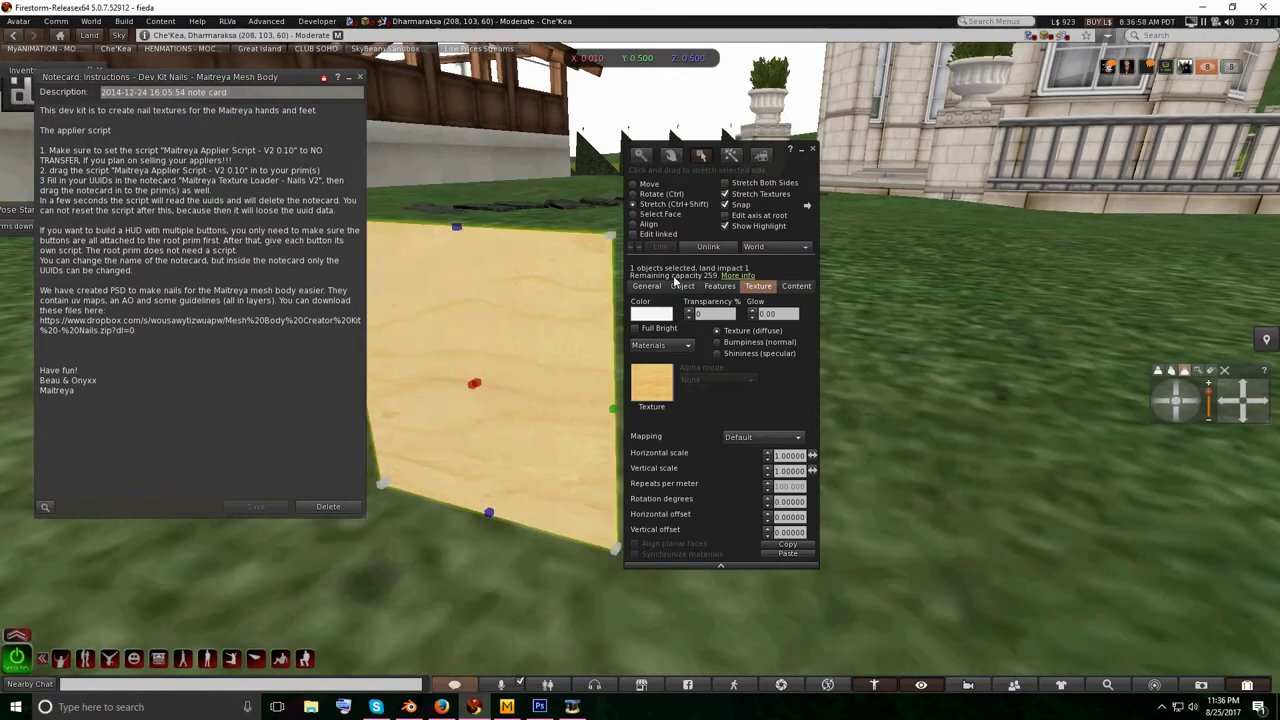
# - Rename the flattened box as [RF] Yellow Nails
pyautogui.click(647, 287)
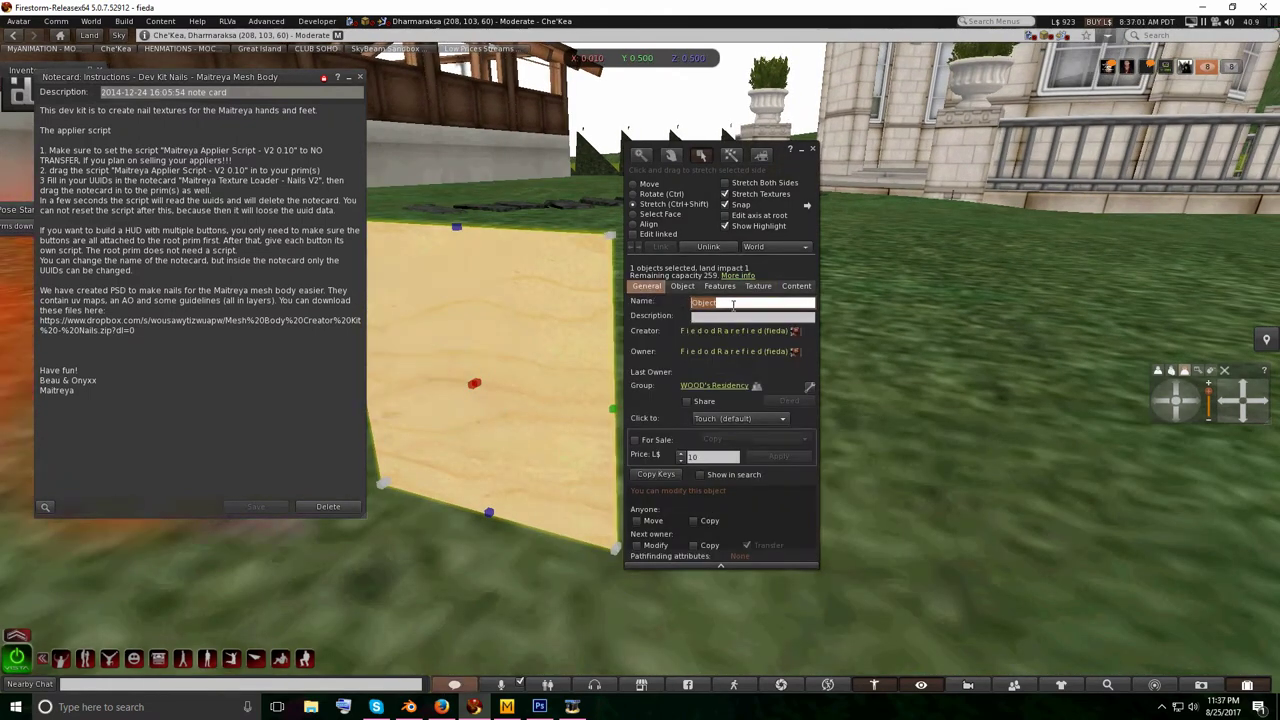
pyautogui.write('[RF')
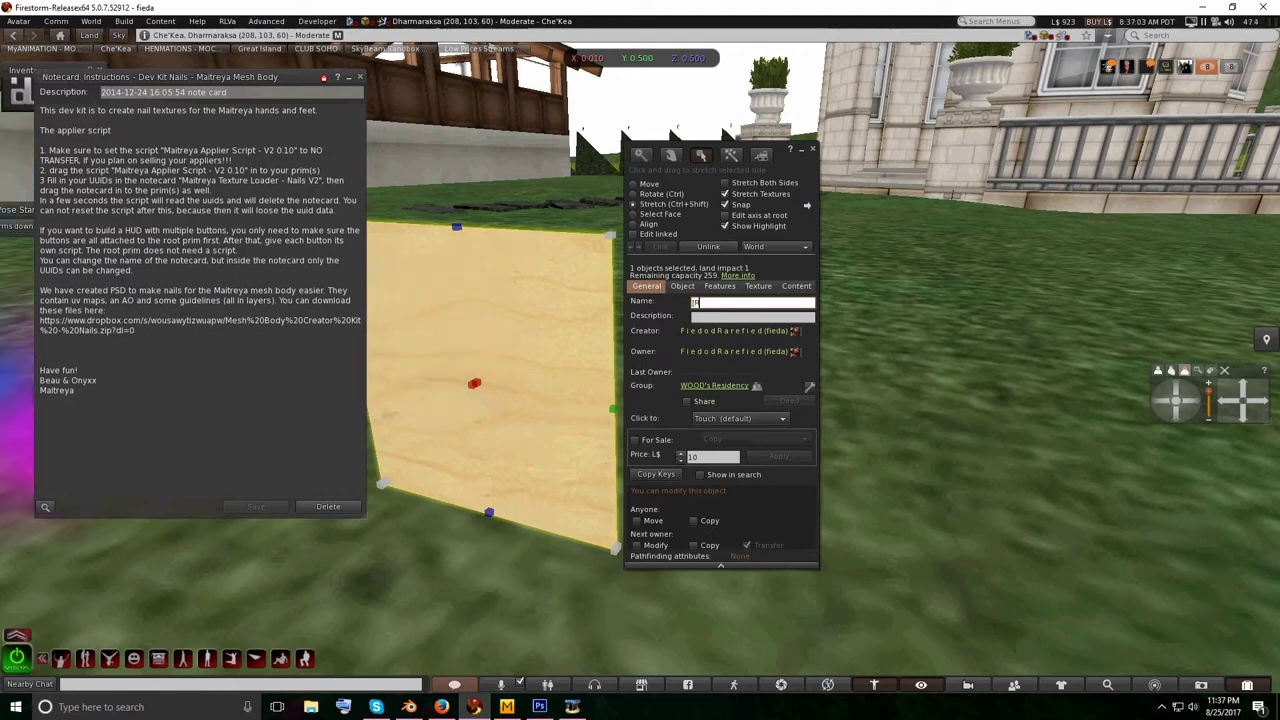
pyautogui.write(']')
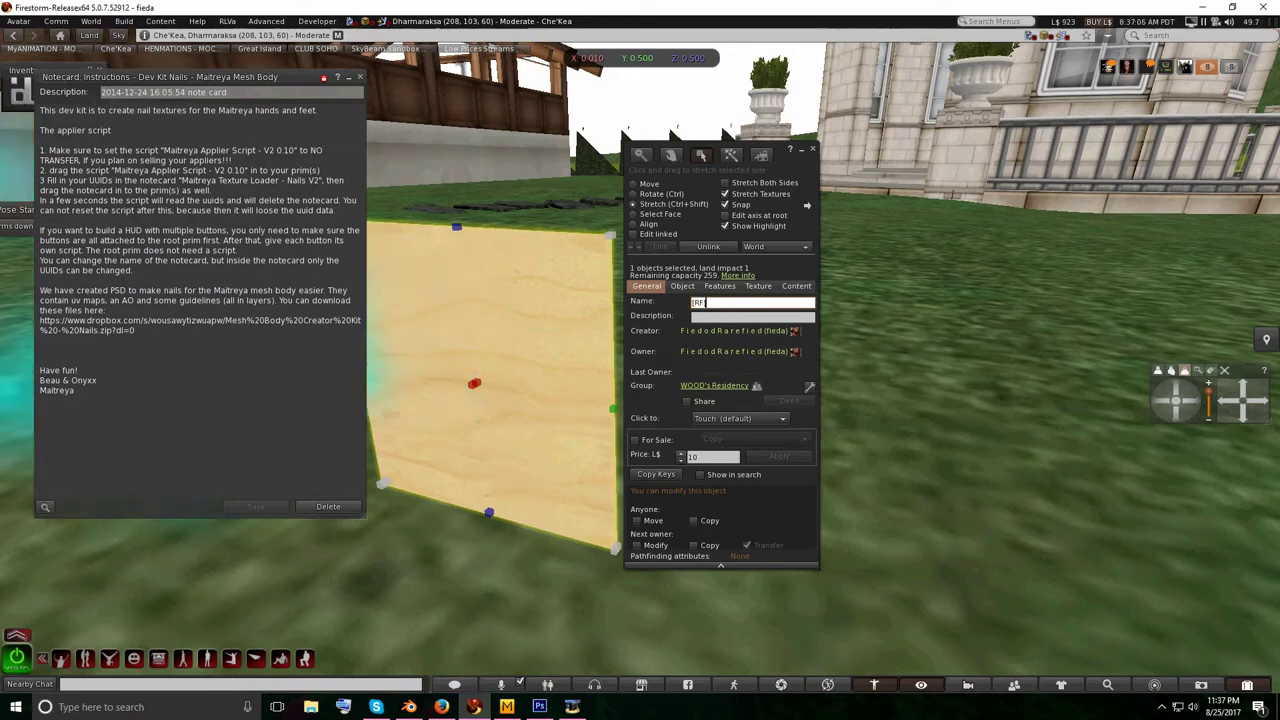
pyautogui.write(' Y')
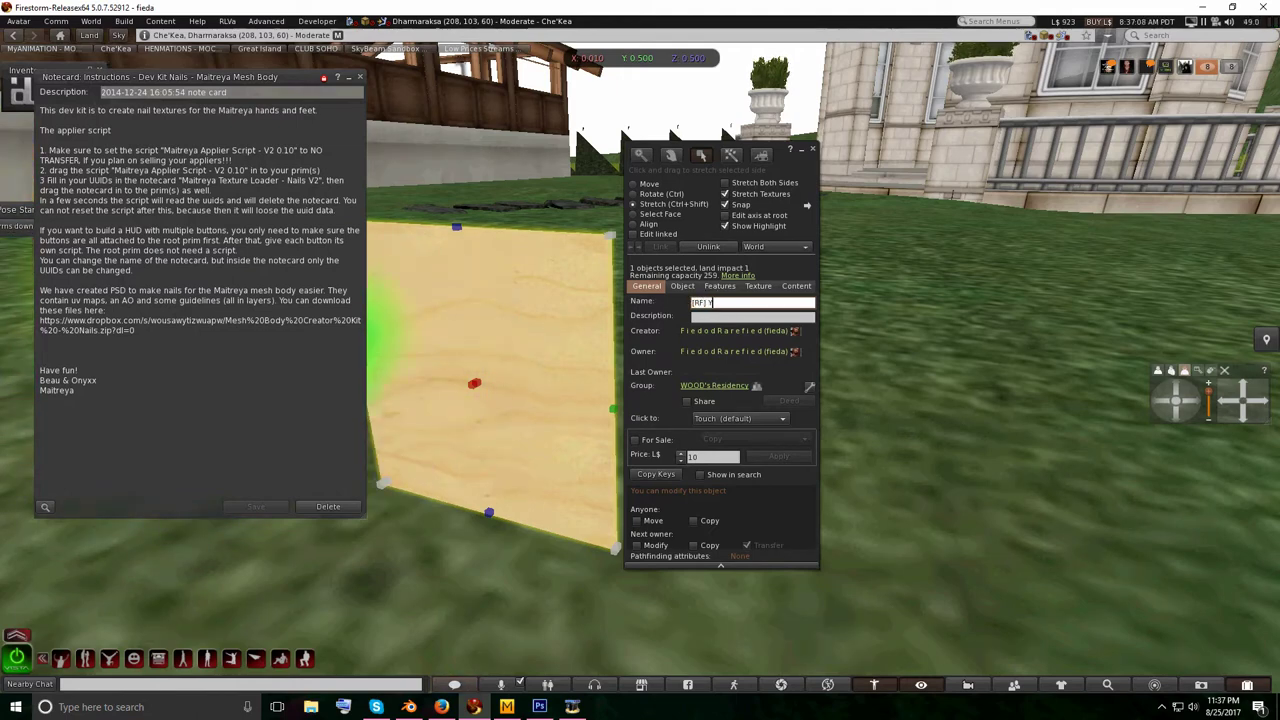
pyautogui.write('ellow Nails')
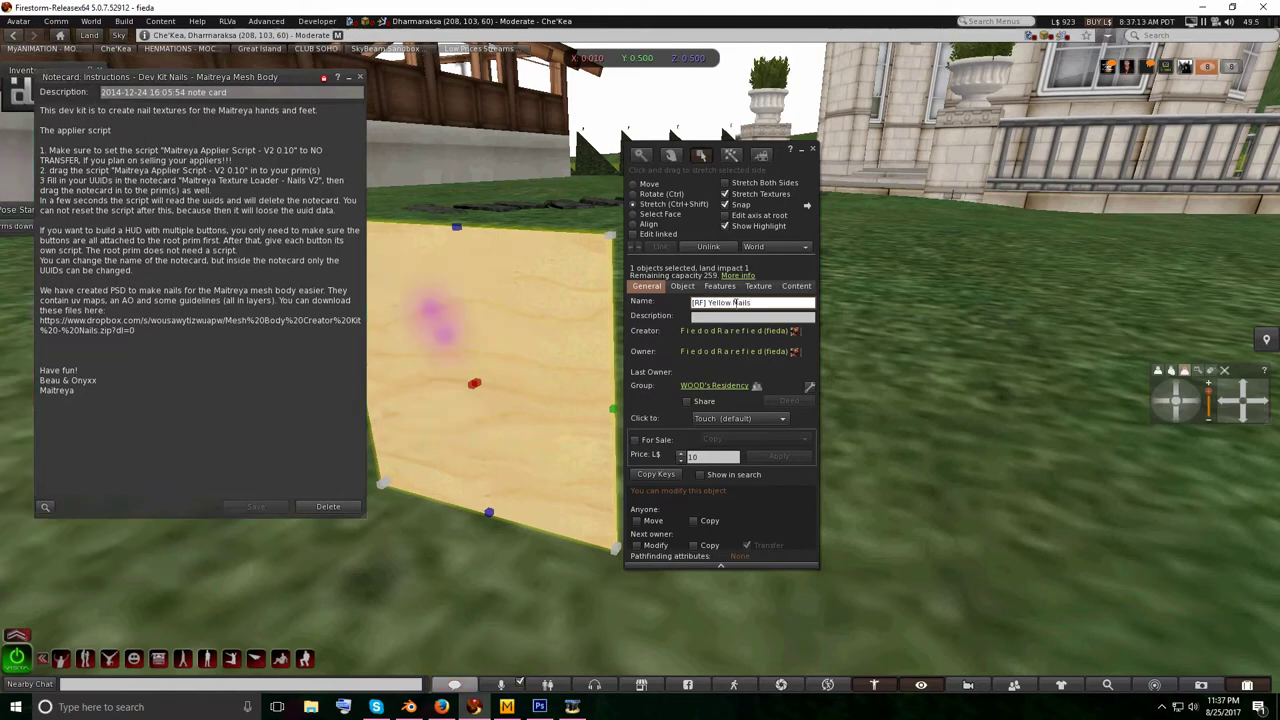
# - Show the panel's contents, minimize the notecard, and place the restored inventory beside the build window
pyautogui.click(796, 286)
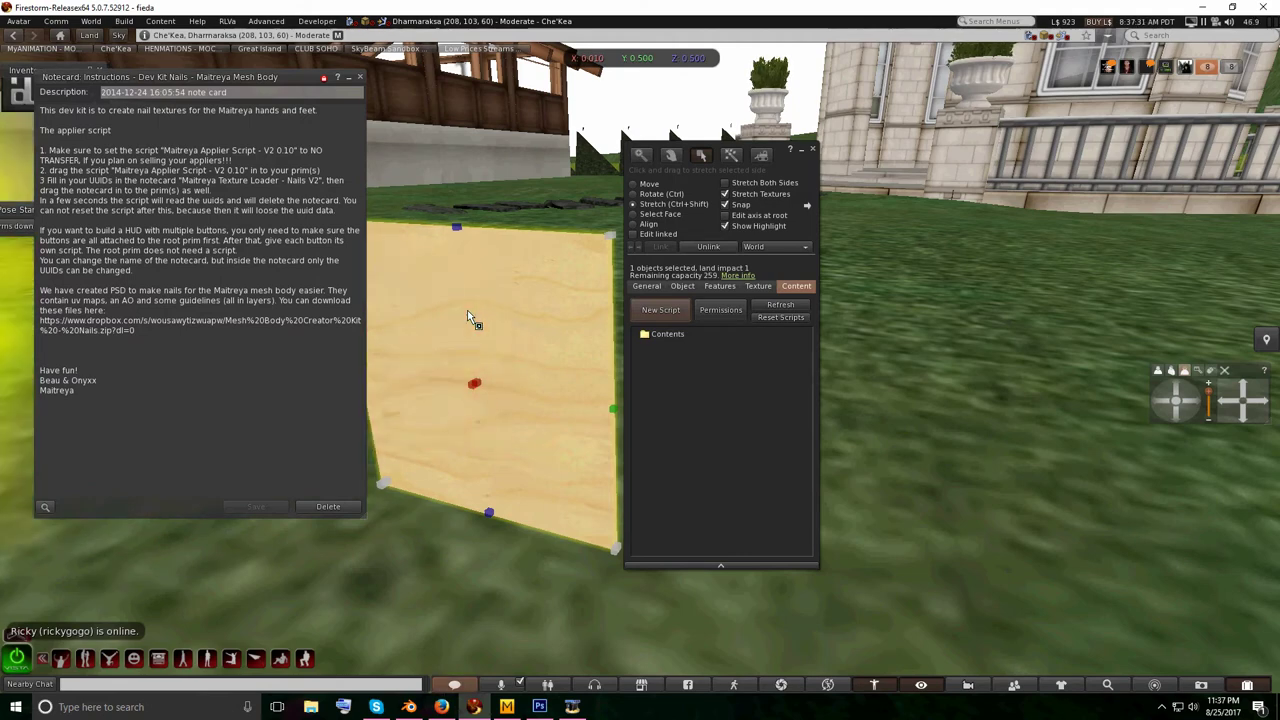
pyautogui.click(349, 78)
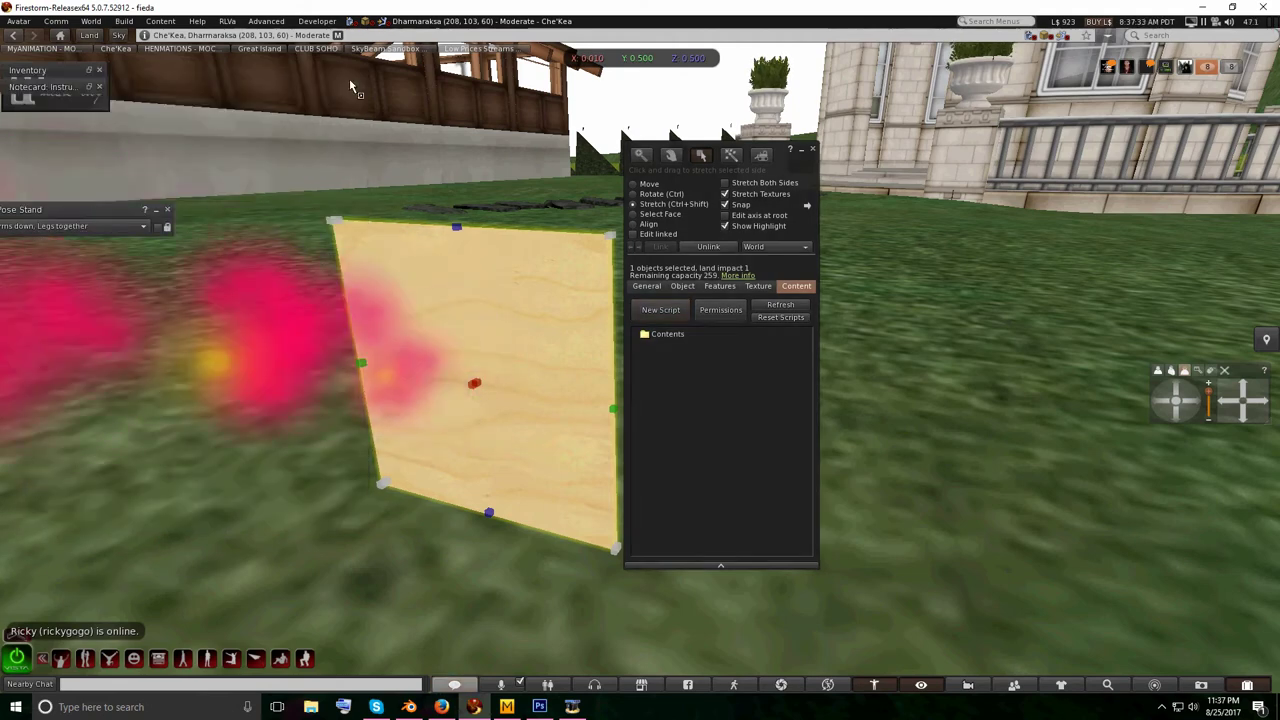
pyautogui.click(89, 70)
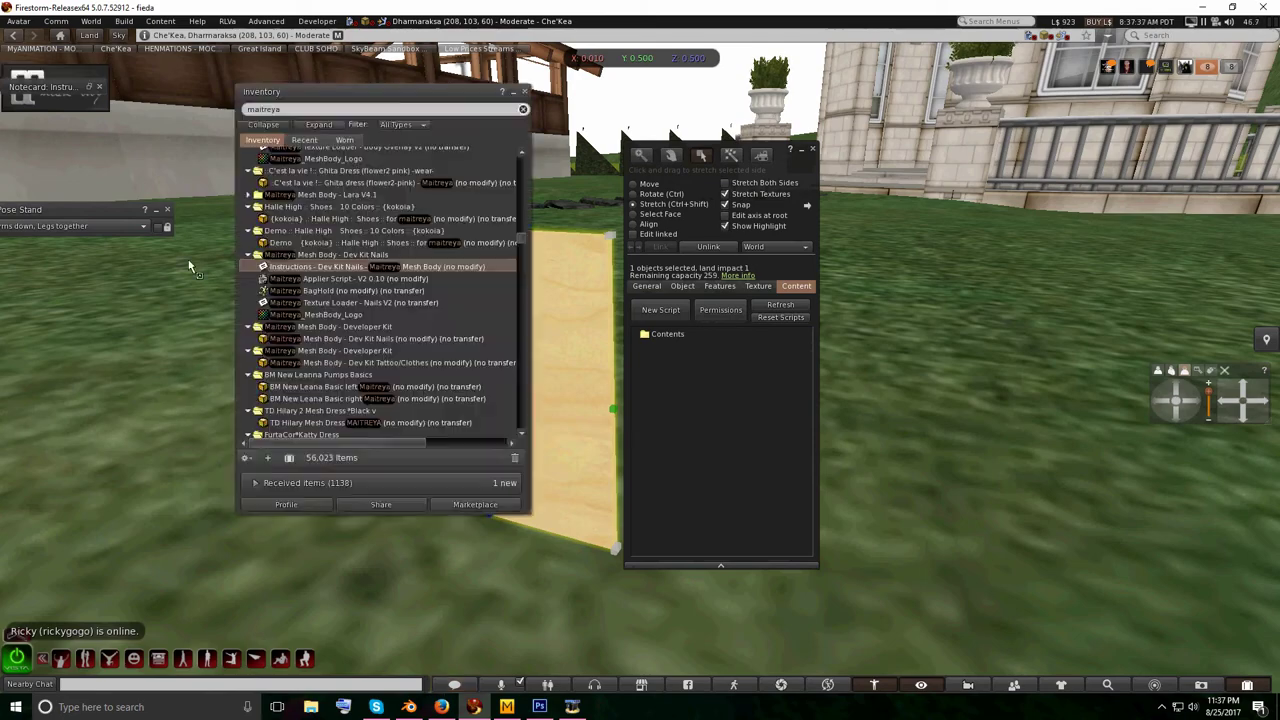
pyautogui.moveTo(410, 100); pyautogui.dragTo(282, 112)
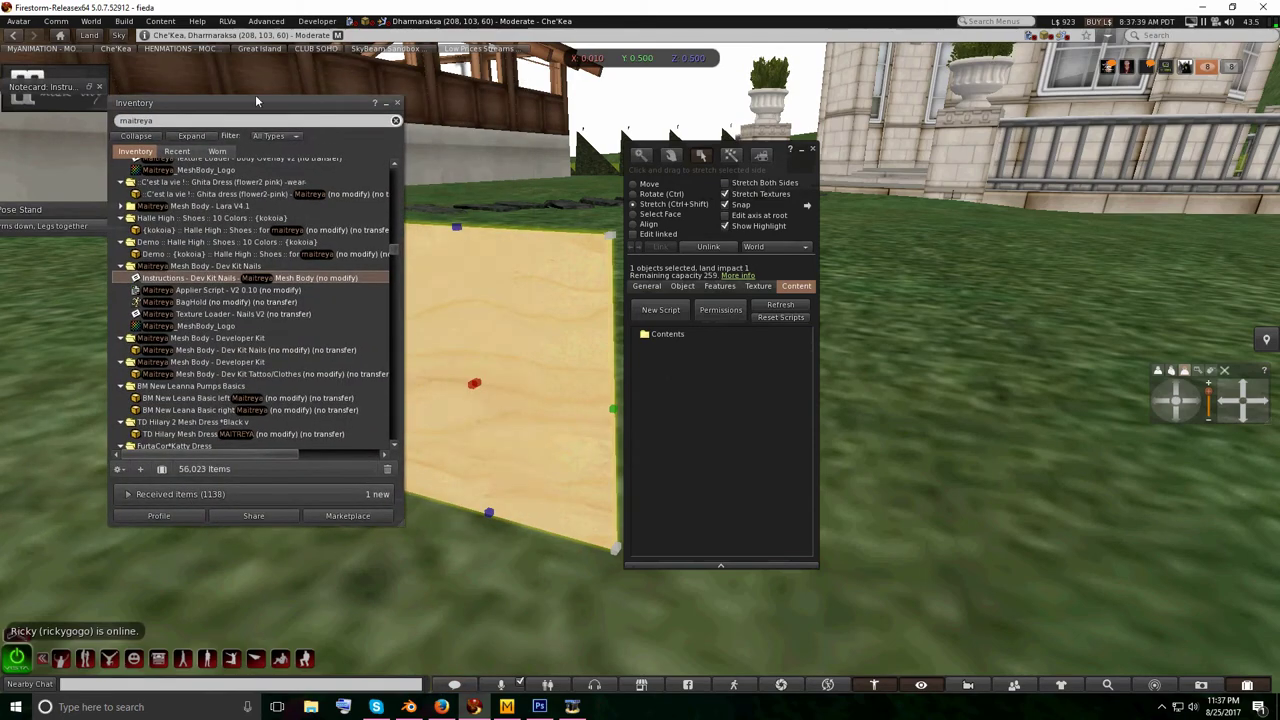
# - Start an image upload and choose test yellow from the nested Mesh Body Creator Kit - Nails folder
pyautogui.click(124, 22)
pyautogui.moveTo(148, 190)
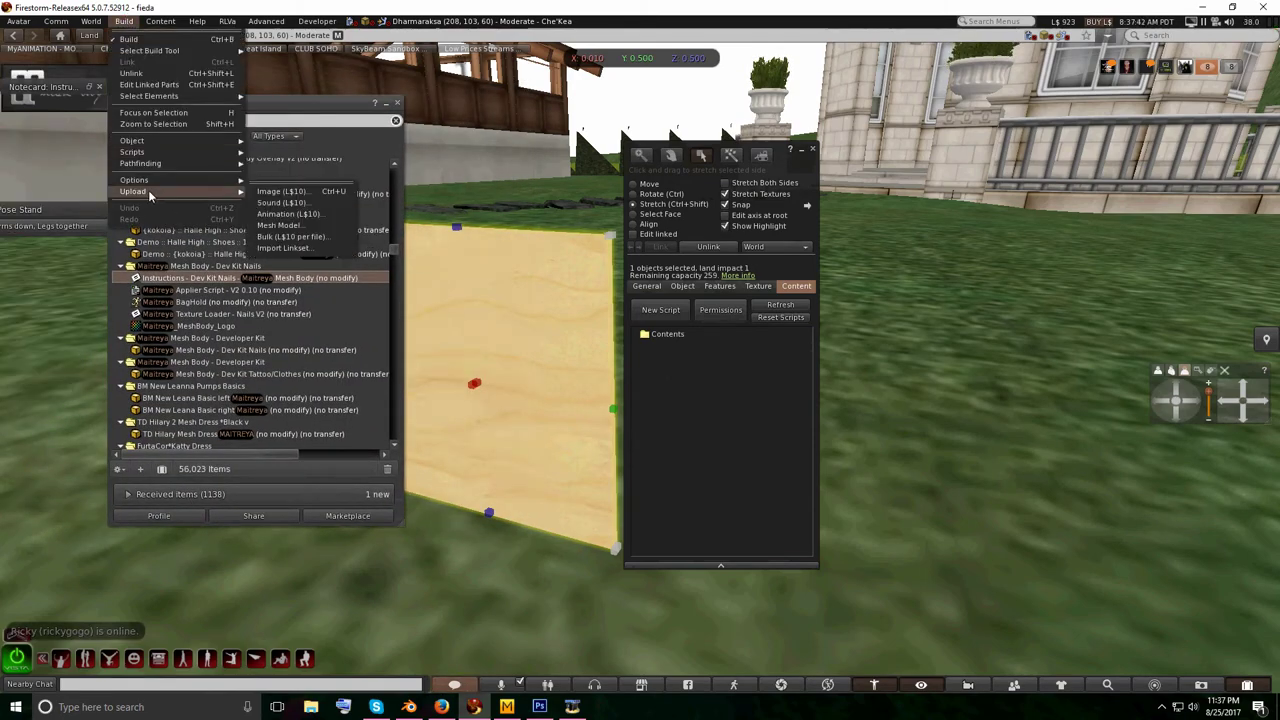
pyautogui.click(285, 191)
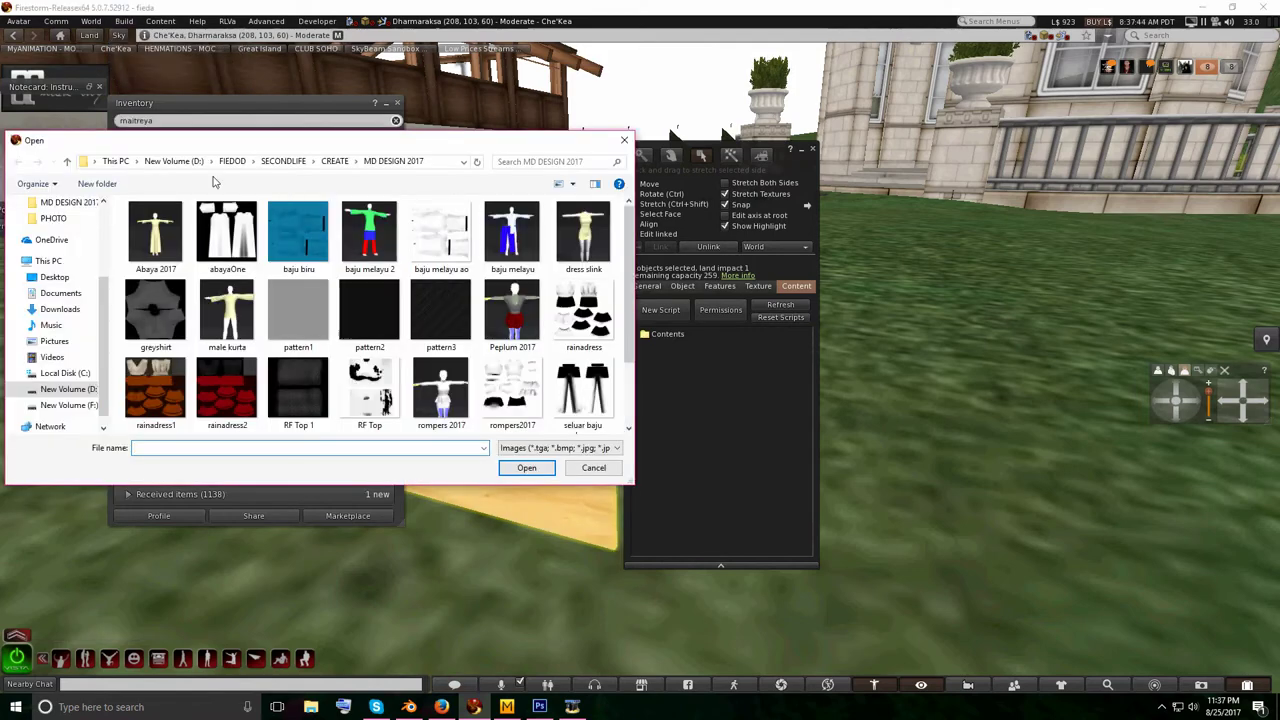
pyautogui.click(333, 162)
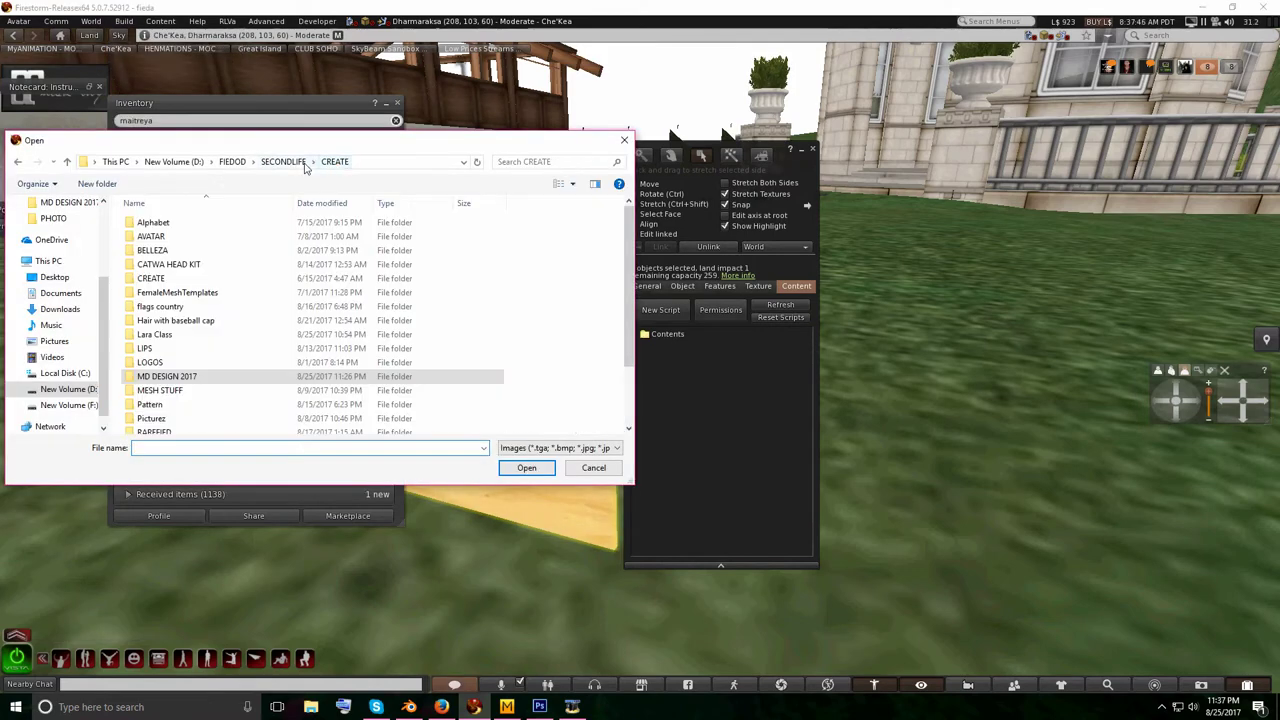
pyautogui.doubleClick(151, 278)
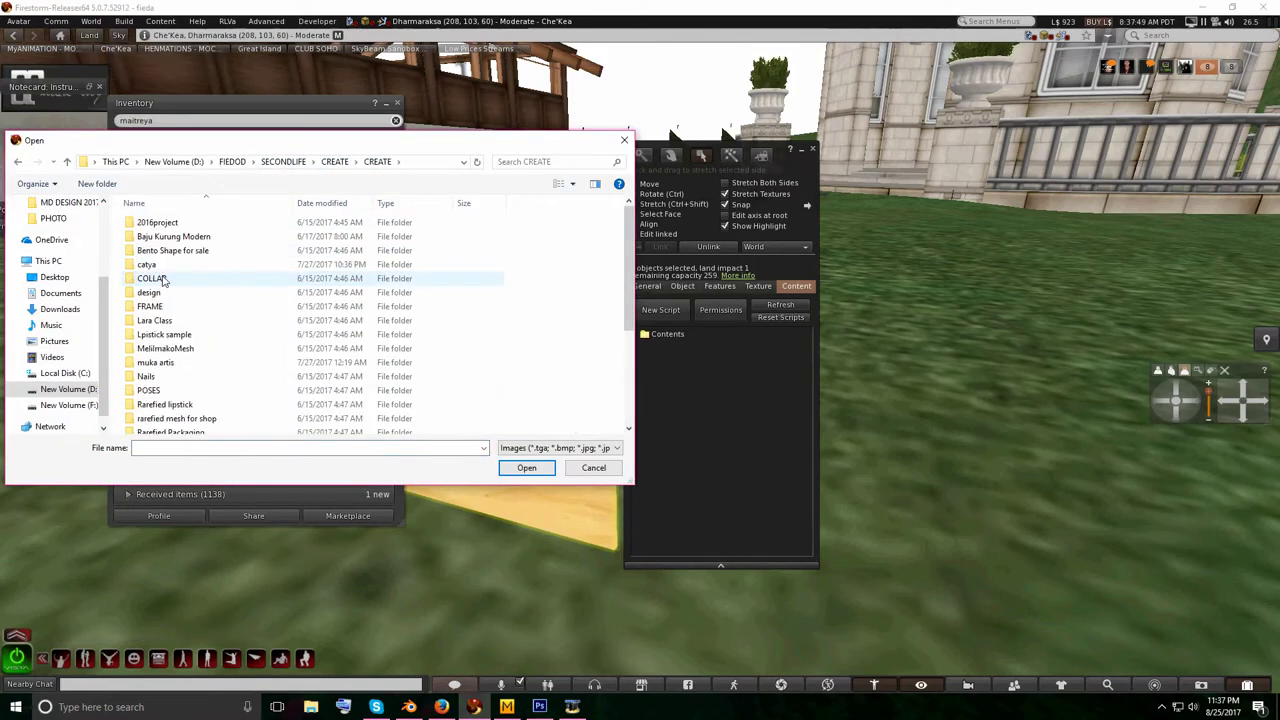
pyautogui.doubleClick(151, 378)
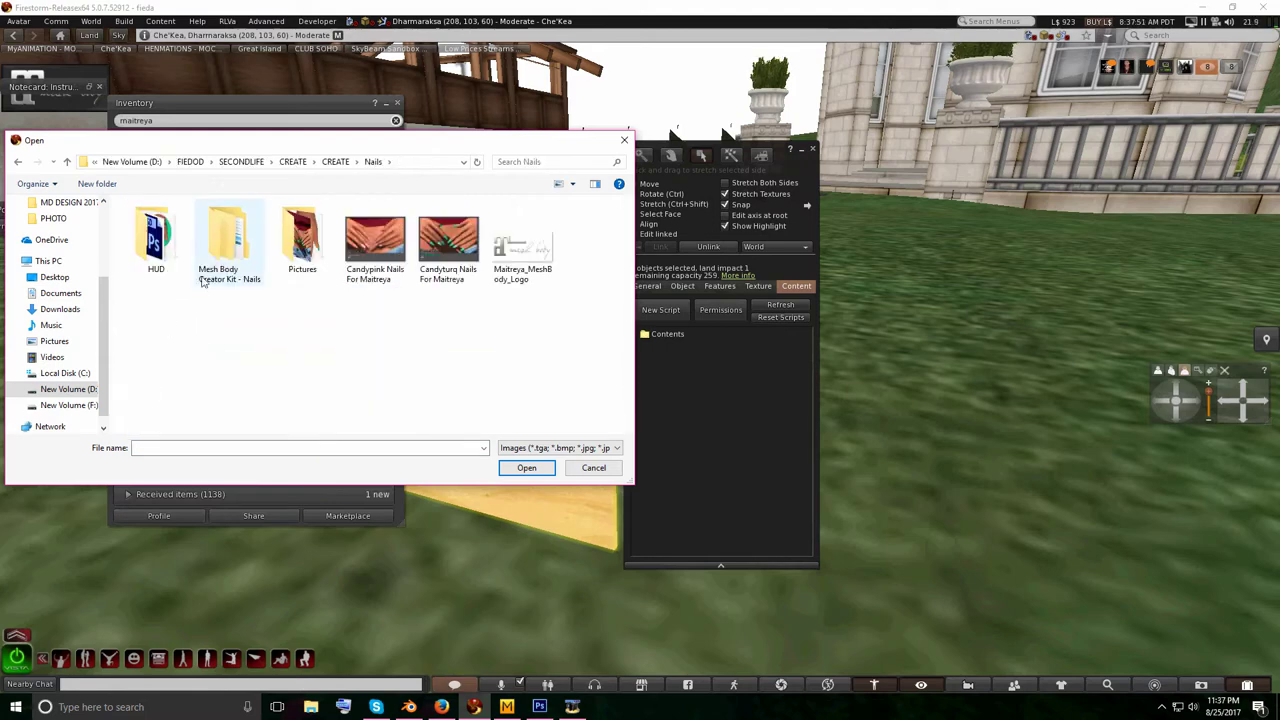
pyautogui.doubleClick(214, 268)
pyautogui.click(205, 227)
pyautogui.doubleClick(205, 224)
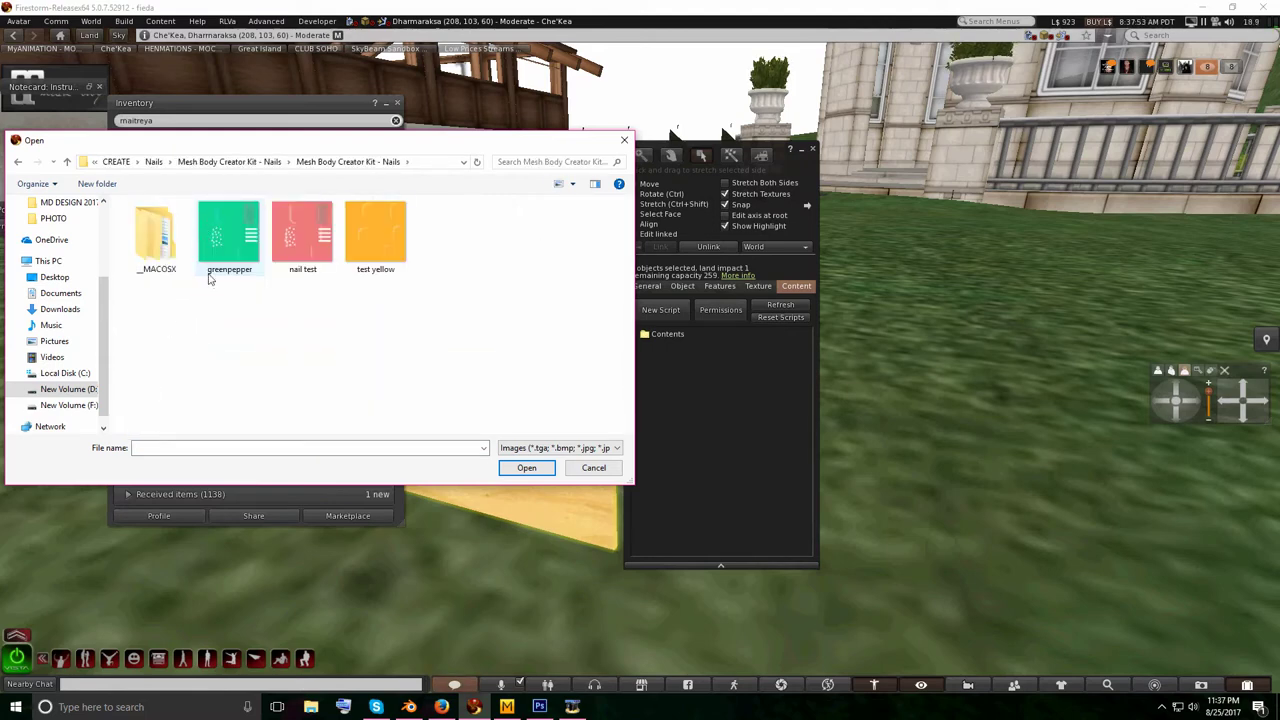
pyautogui.click(386, 258)
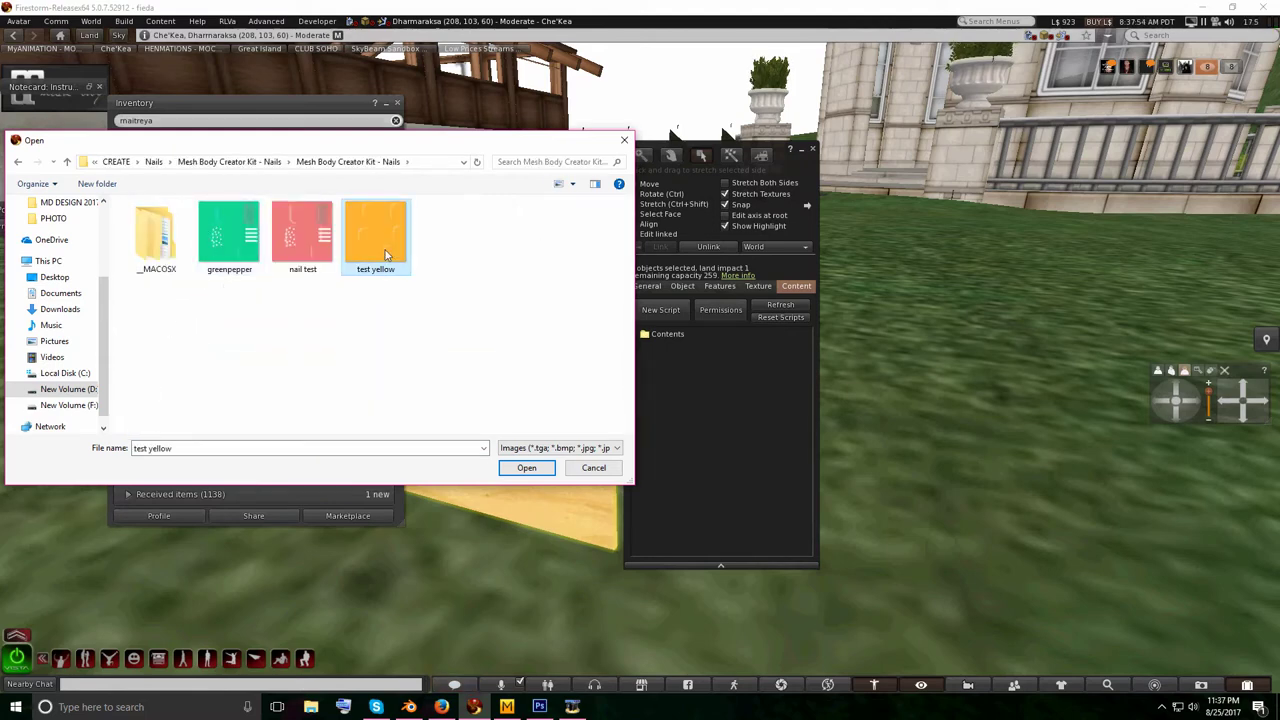
pyautogui.click(526, 468)
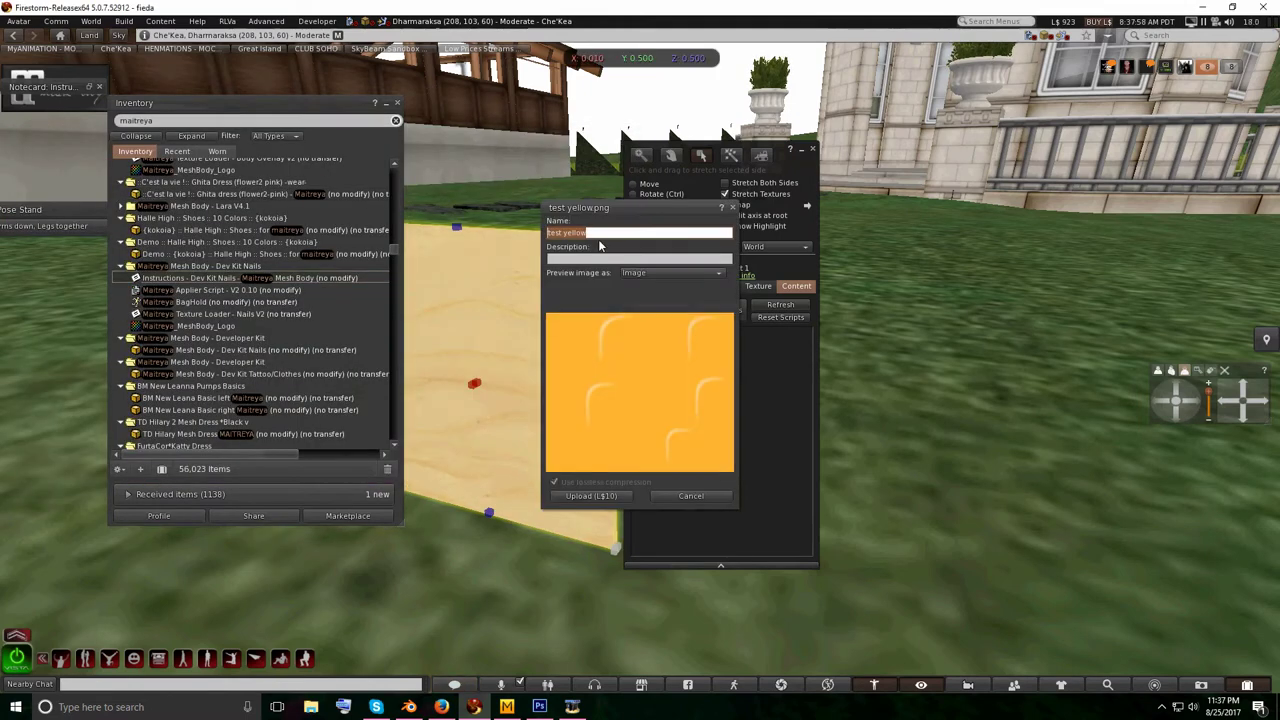
# - Name the texture test yellow nails and upload it for L$10
pyautogui.write('na')
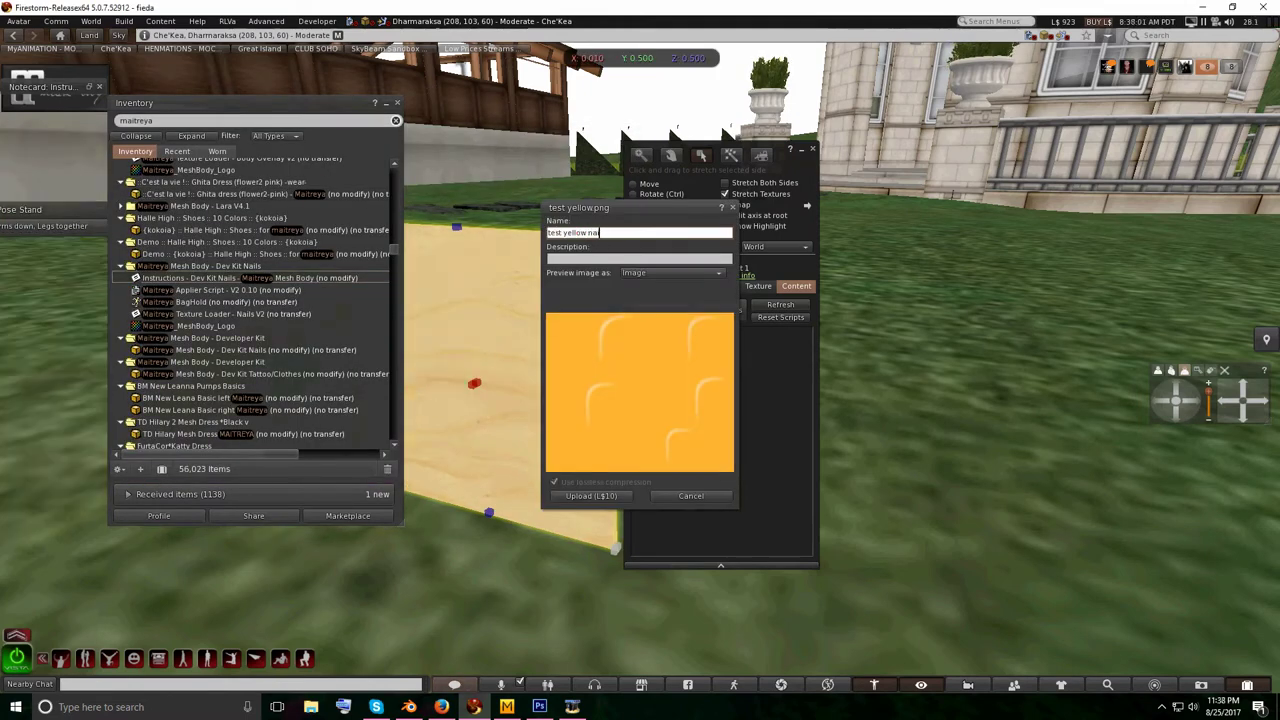
pyautogui.write('ils')
pyautogui.click(612, 496)
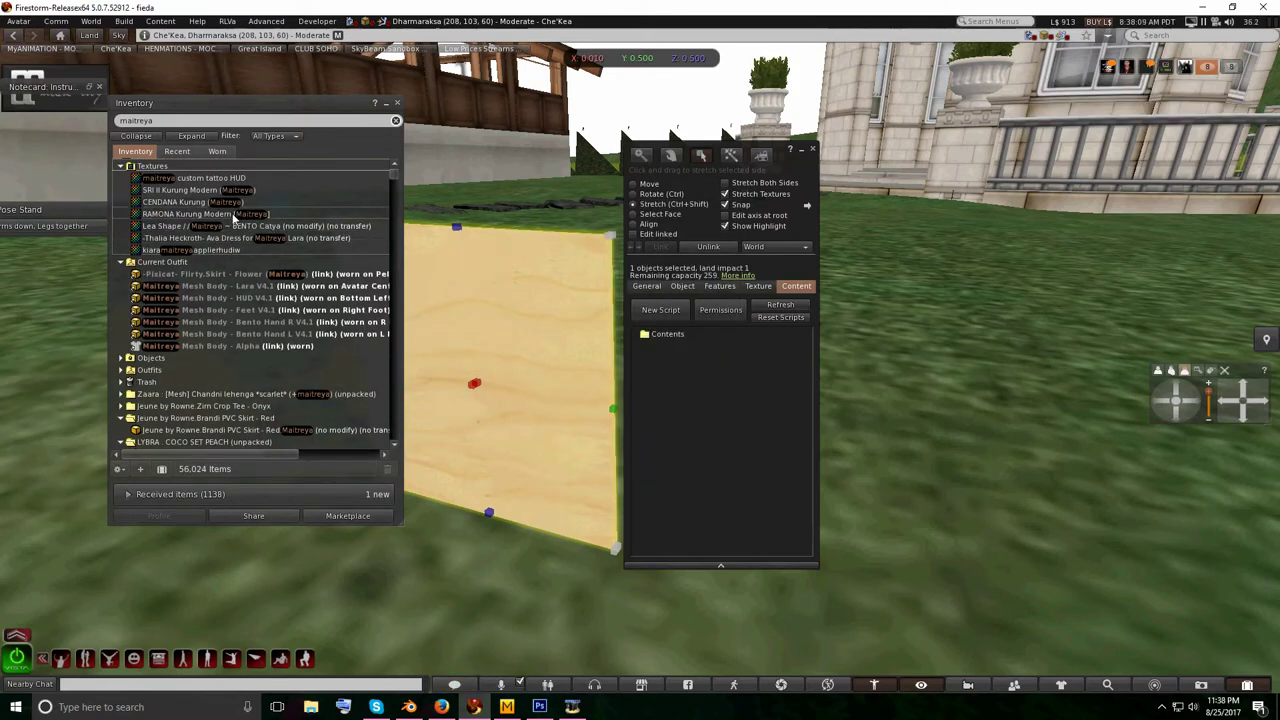
# - Find test yellow nails among the recent inventory textures and copy its asset UUID
pyautogui.click(177, 151)
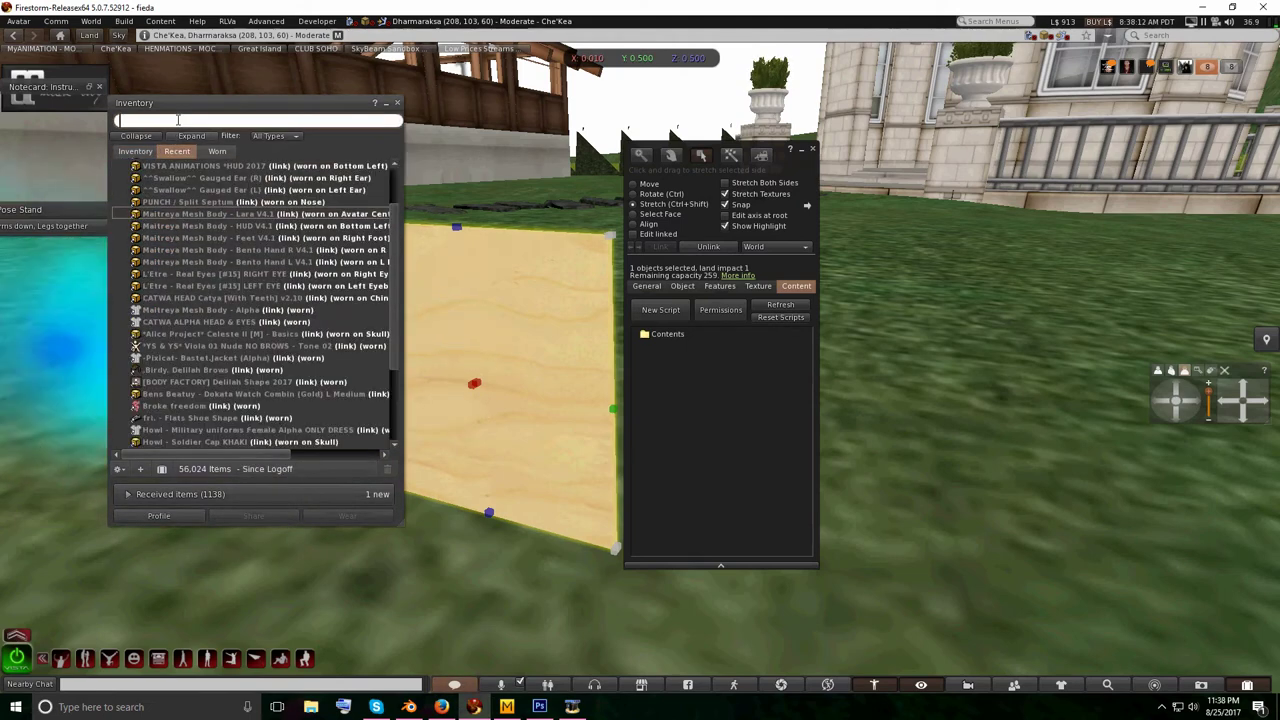
pyautogui.scroll(3, 199, 250)
pyautogui.moveTo(395, 202); pyautogui.dragTo(387, 174)
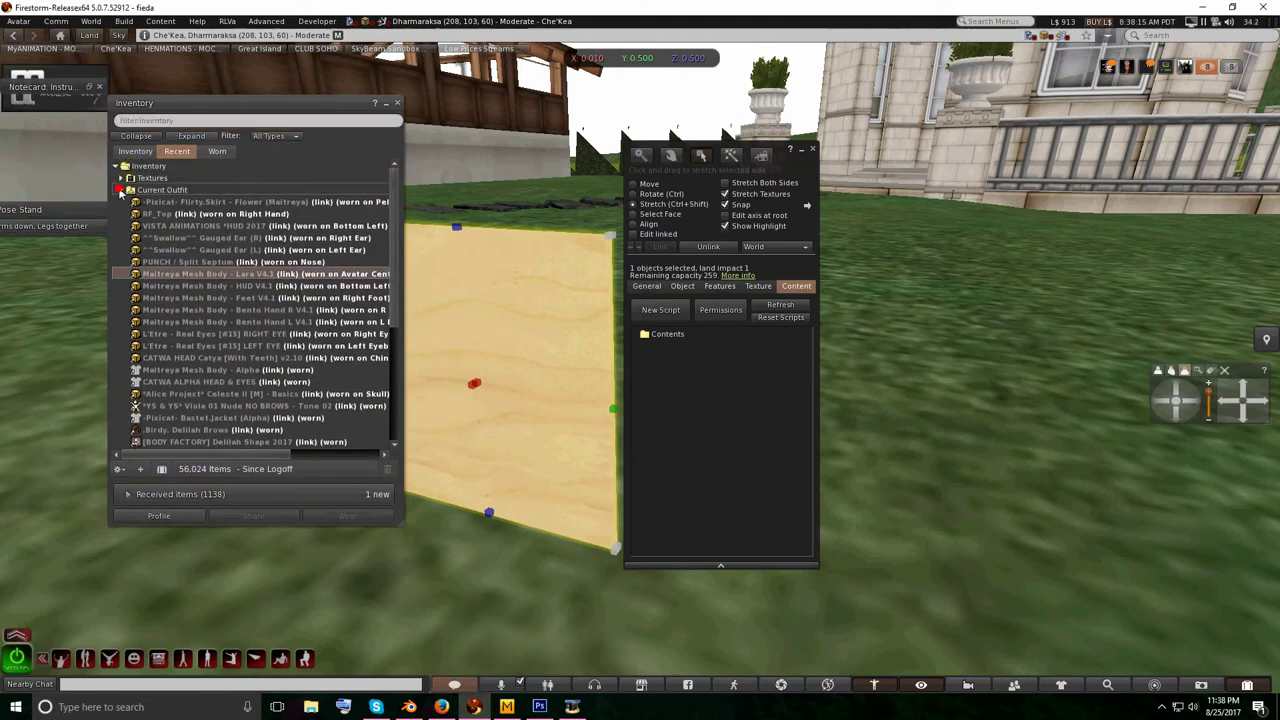
pyautogui.click(120, 190)
pyautogui.click(120, 178)
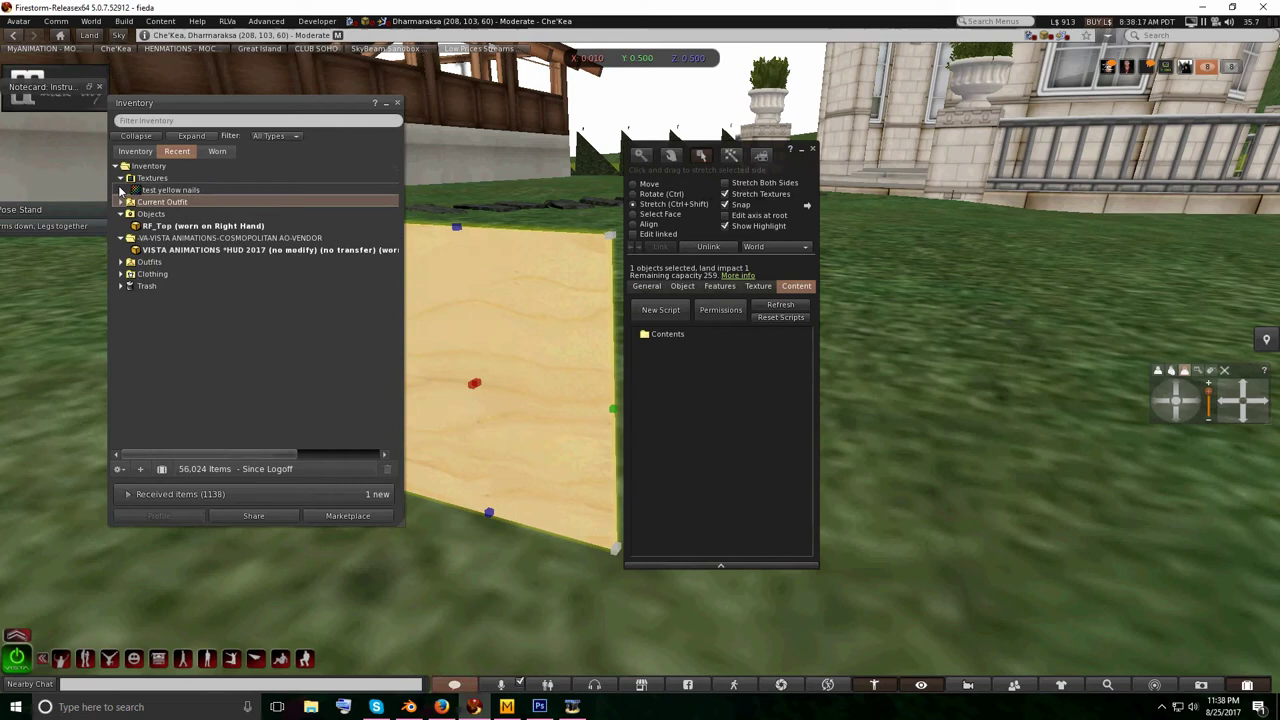
pyautogui.rightClick(187, 190)
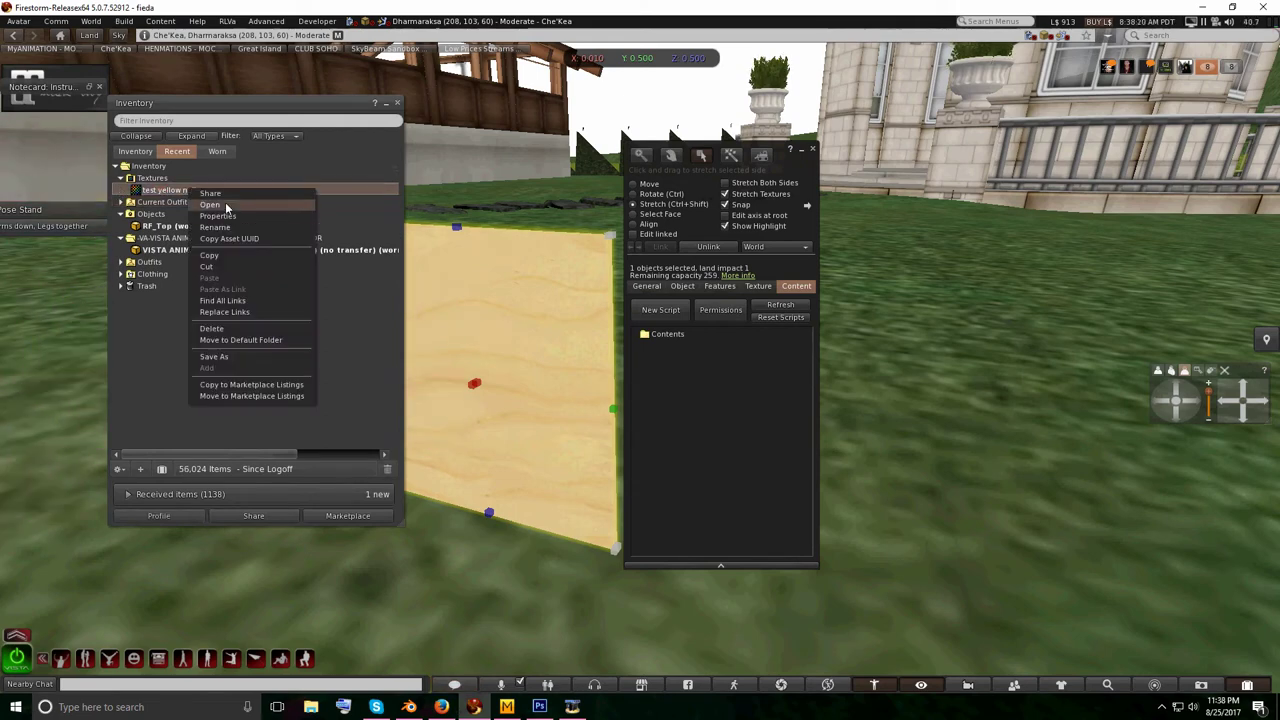
pyautogui.click(257, 241)
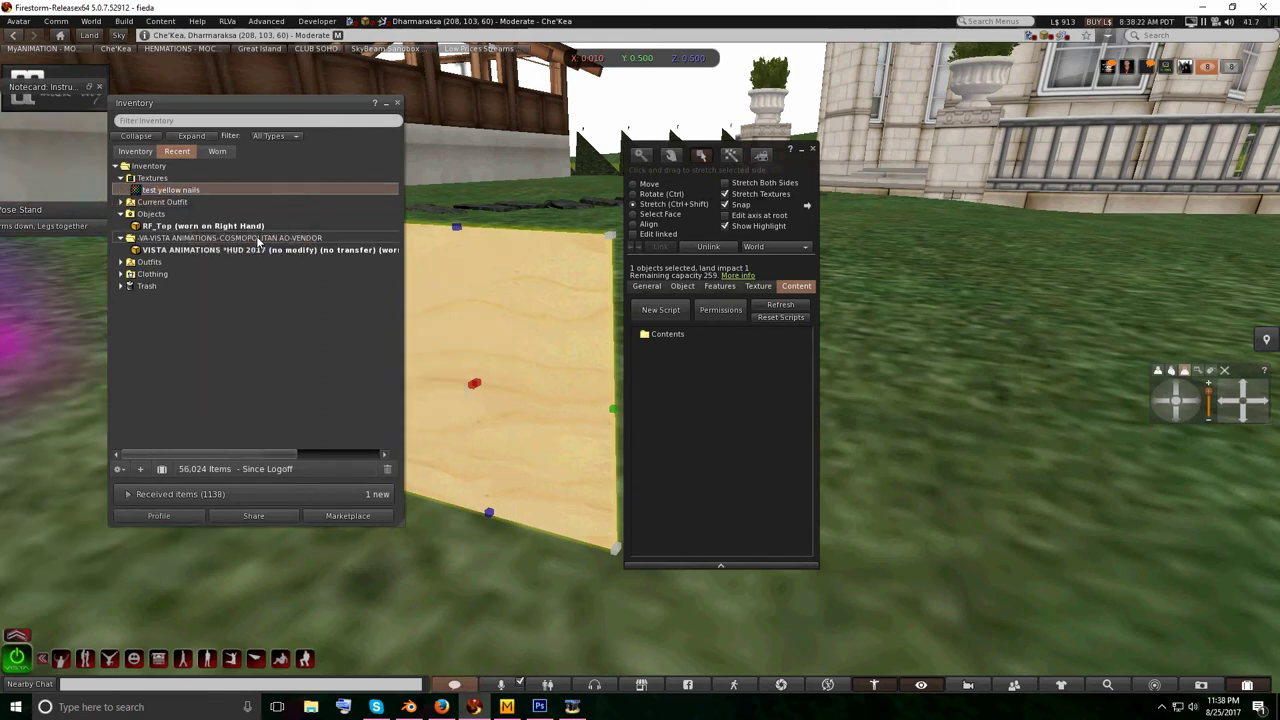
# - Reopen the inventory showing all items and collapse its Textures and Current Outfit folders
pyautogui.click(398, 105)
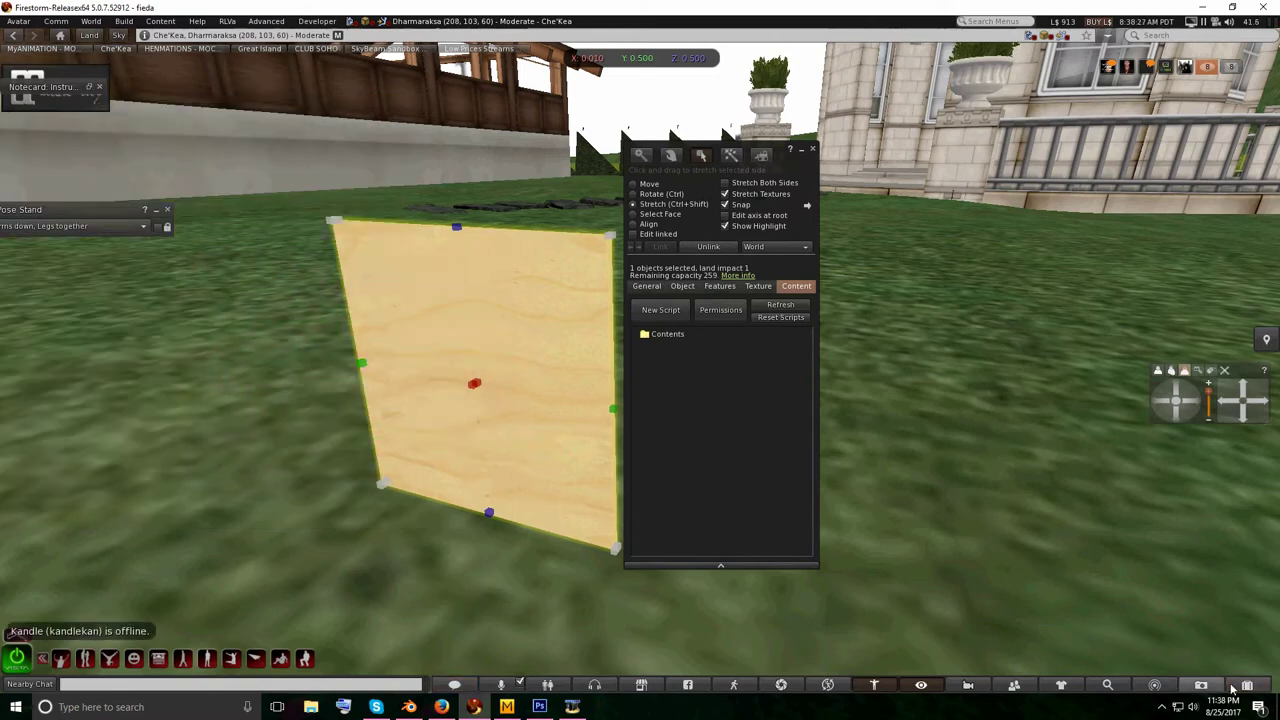
pyautogui.hotkey('ctrl', 'i')
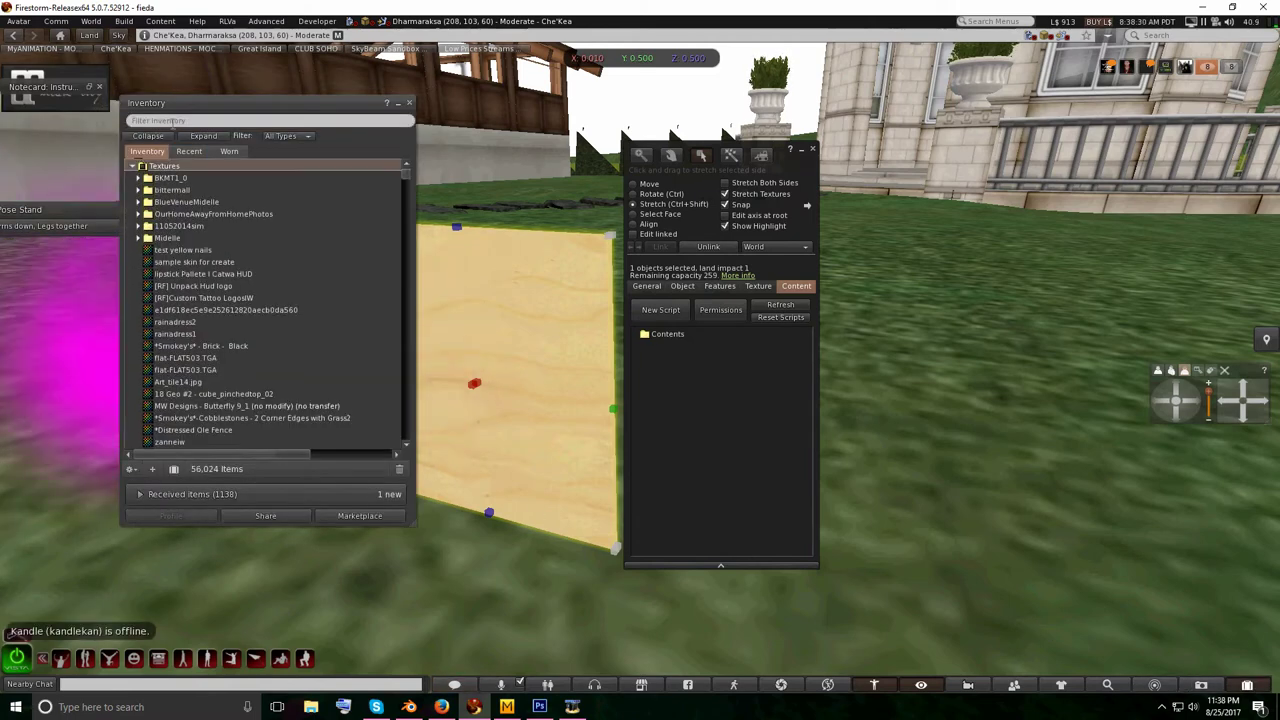
pyautogui.scroll(1, 133, 177)
pyautogui.click(133, 177)
pyautogui.click(133, 190)
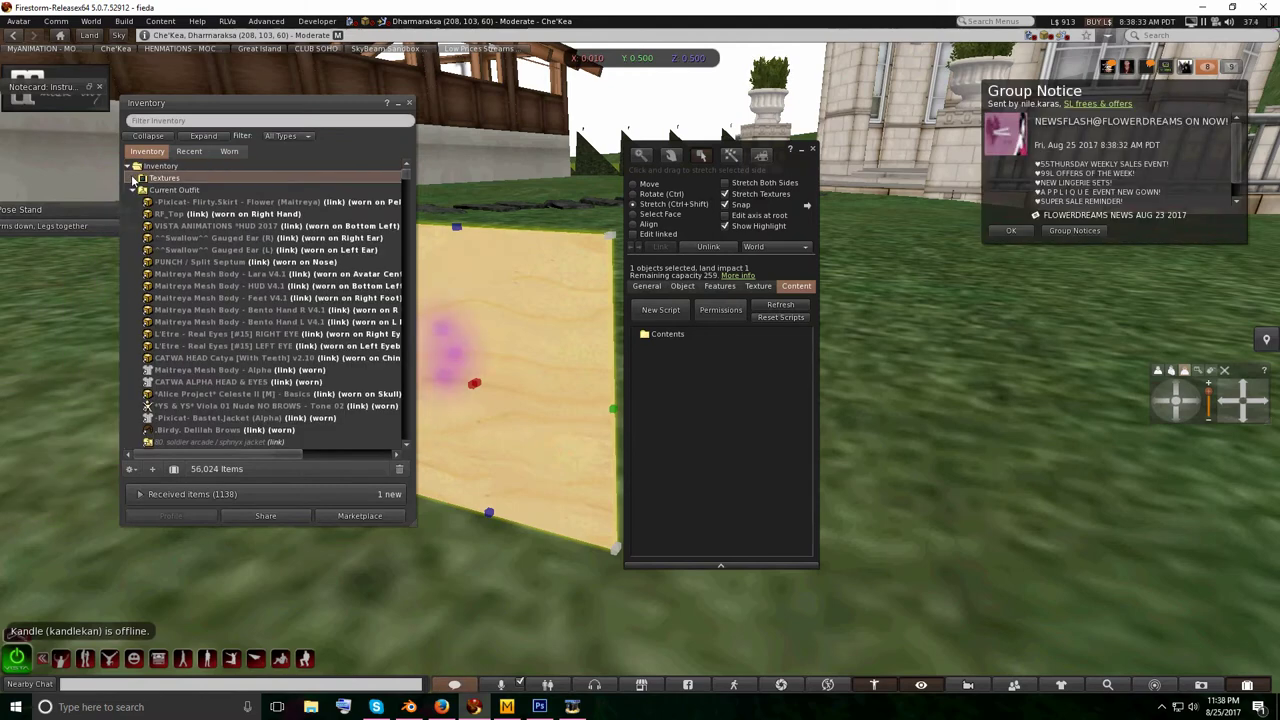
pyautogui.click(133, 190)
# - Find the Maitreya Texture Loader - Nails V2 notecard in the Maitreya Mesh Body - Dev Kit Nails folder and open it
pyautogui.scroll(-4, 314, 254)
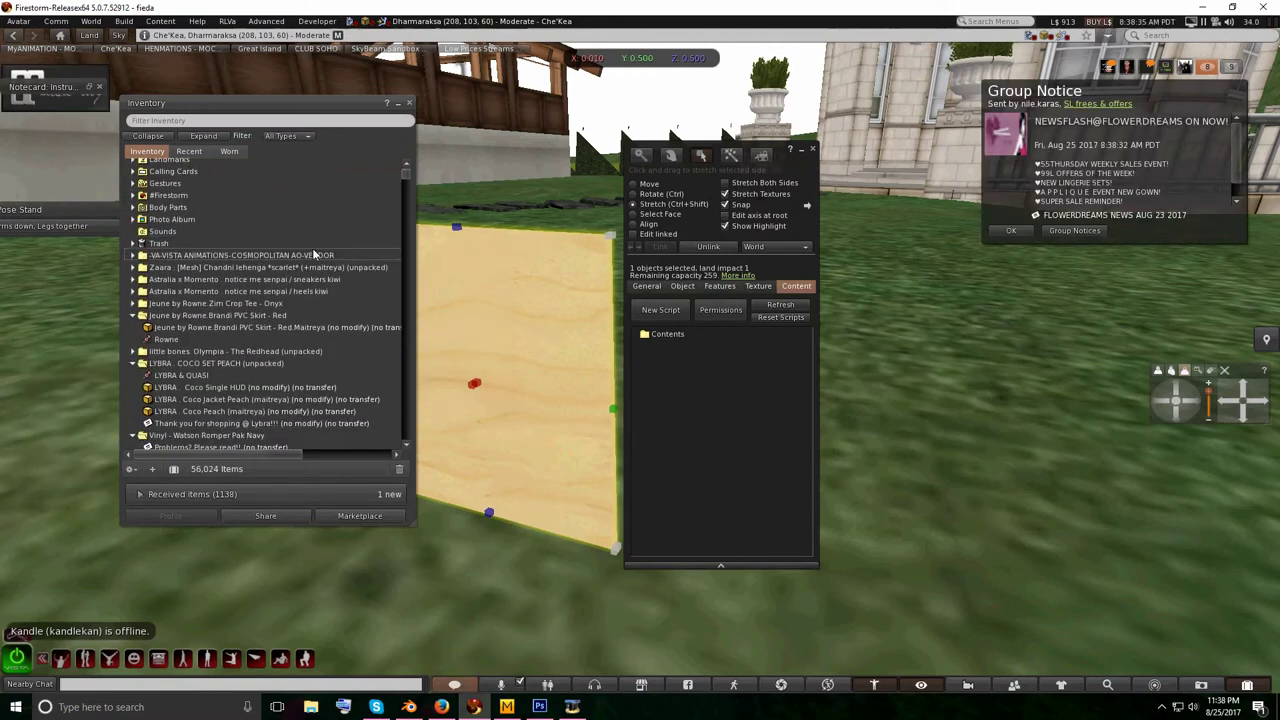
pyautogui.moveTo(405, 175); pyautogui.dragTo(406, 224)
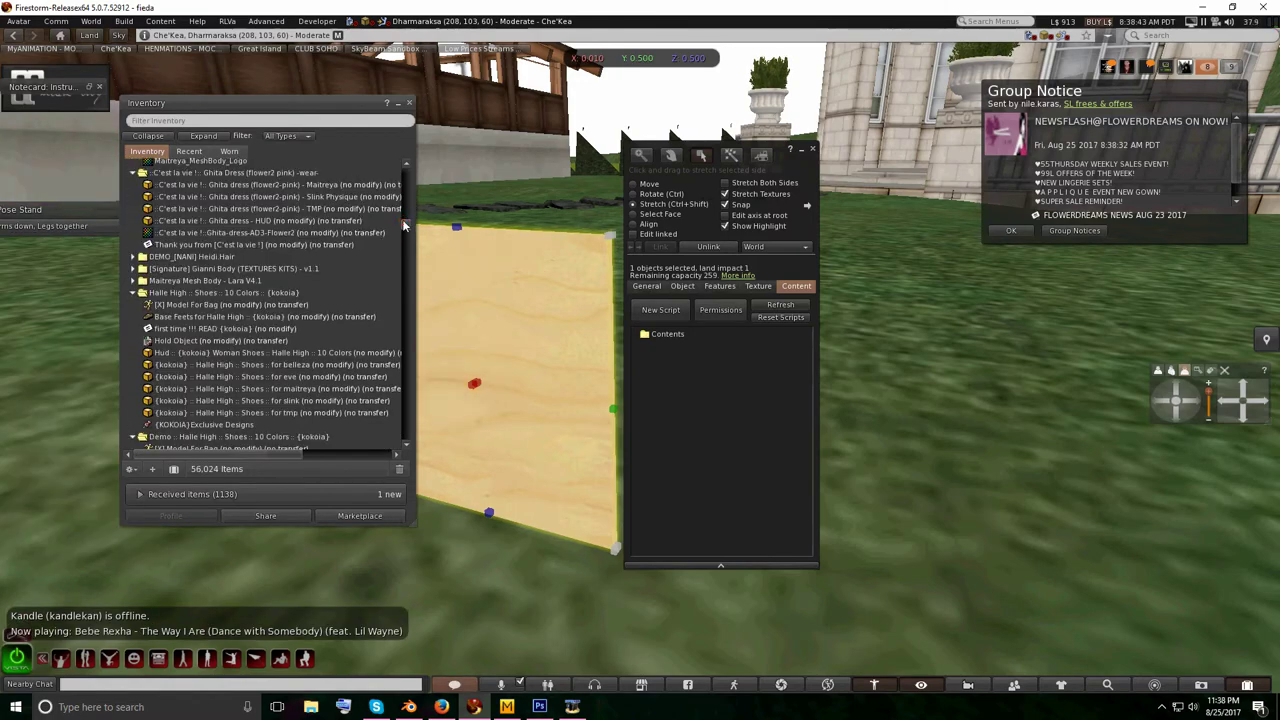
pyautogui.scroll(-7, 216, 230)
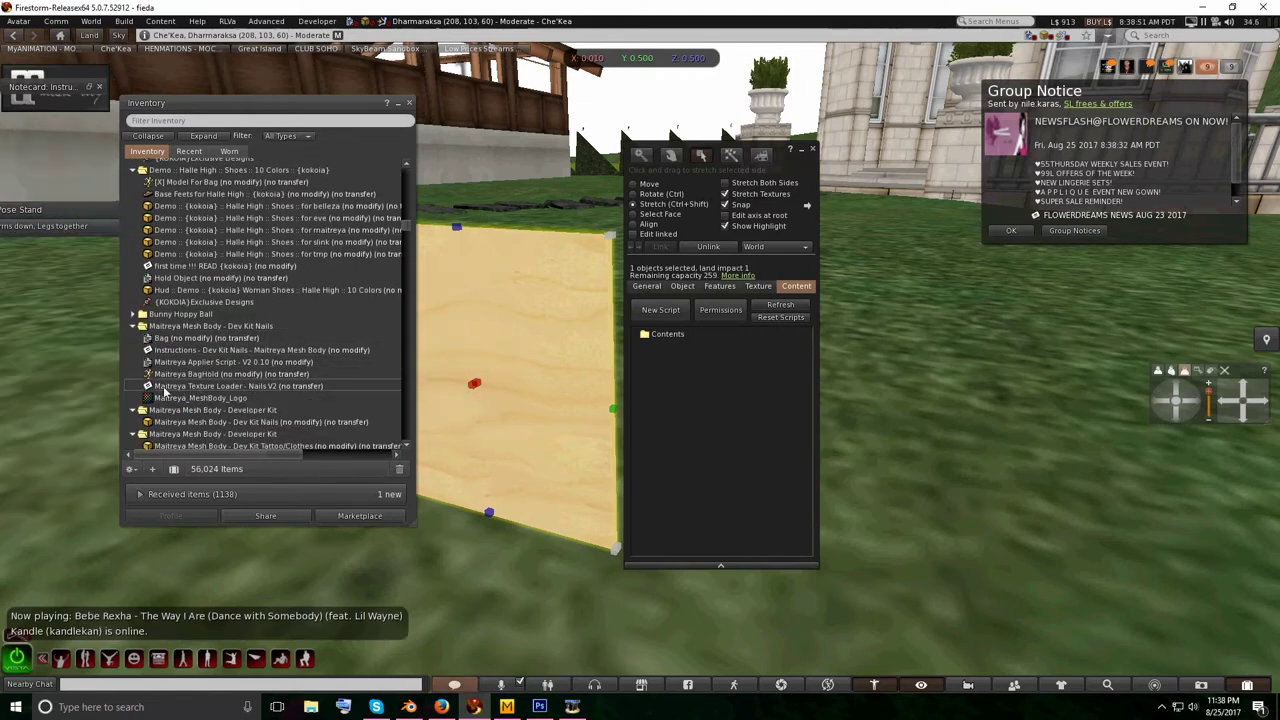
pyautogui.click(214, 387)
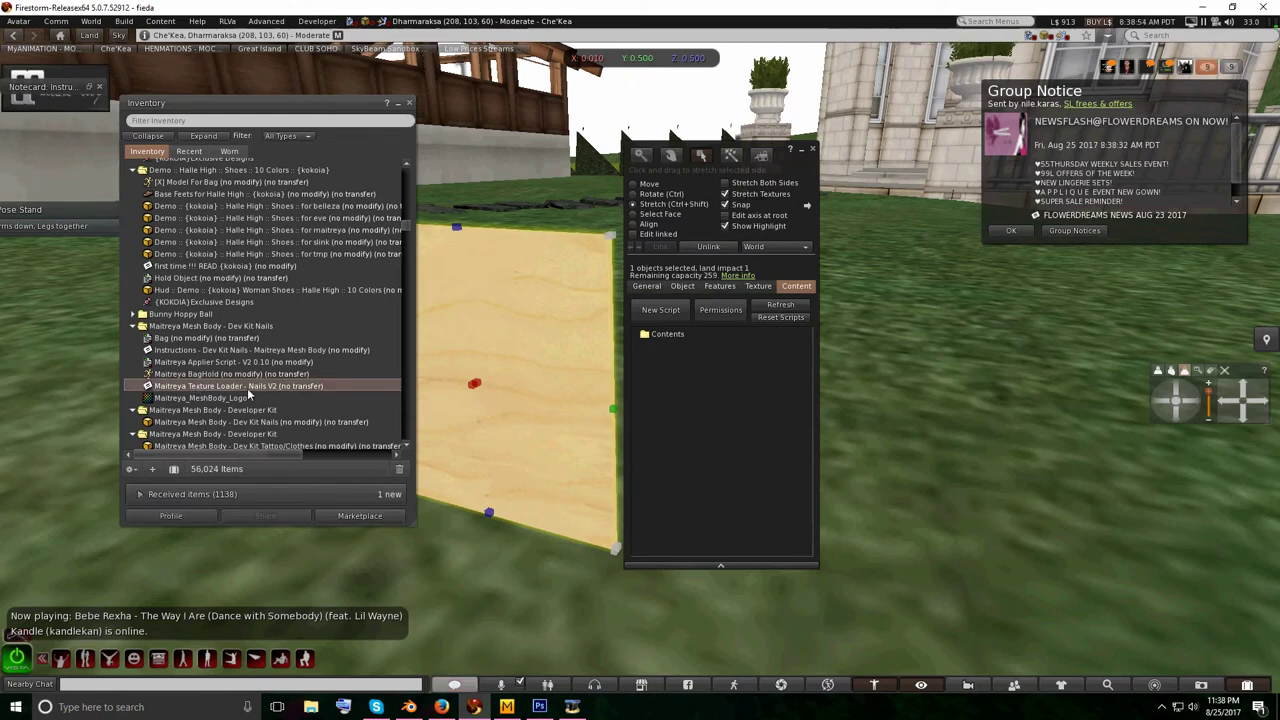
pyautogui.doubleClick(256, 385)
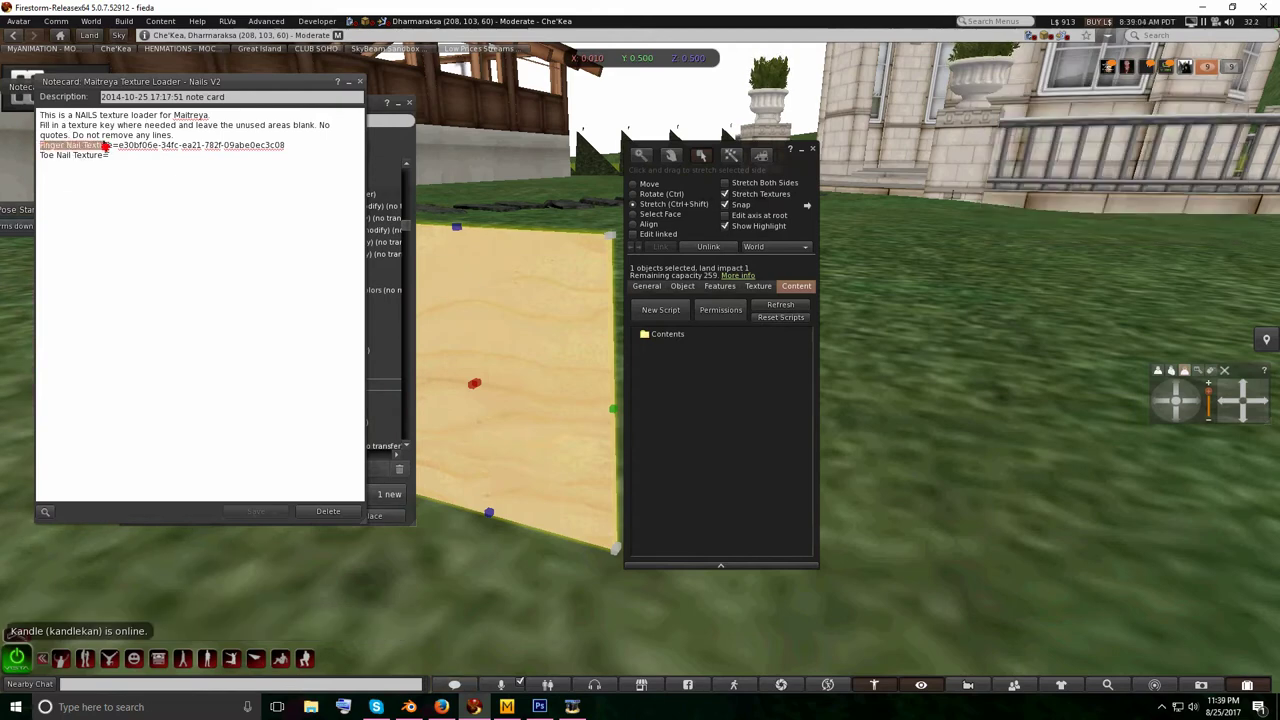
# - Replace the Finger Nail Texture key with the copied texture UUID, then save and close the notecard
pyautogui.moveTo(104, 146); pyautogui.dragTo(113, 146)
pyautogui.click(174, 145)
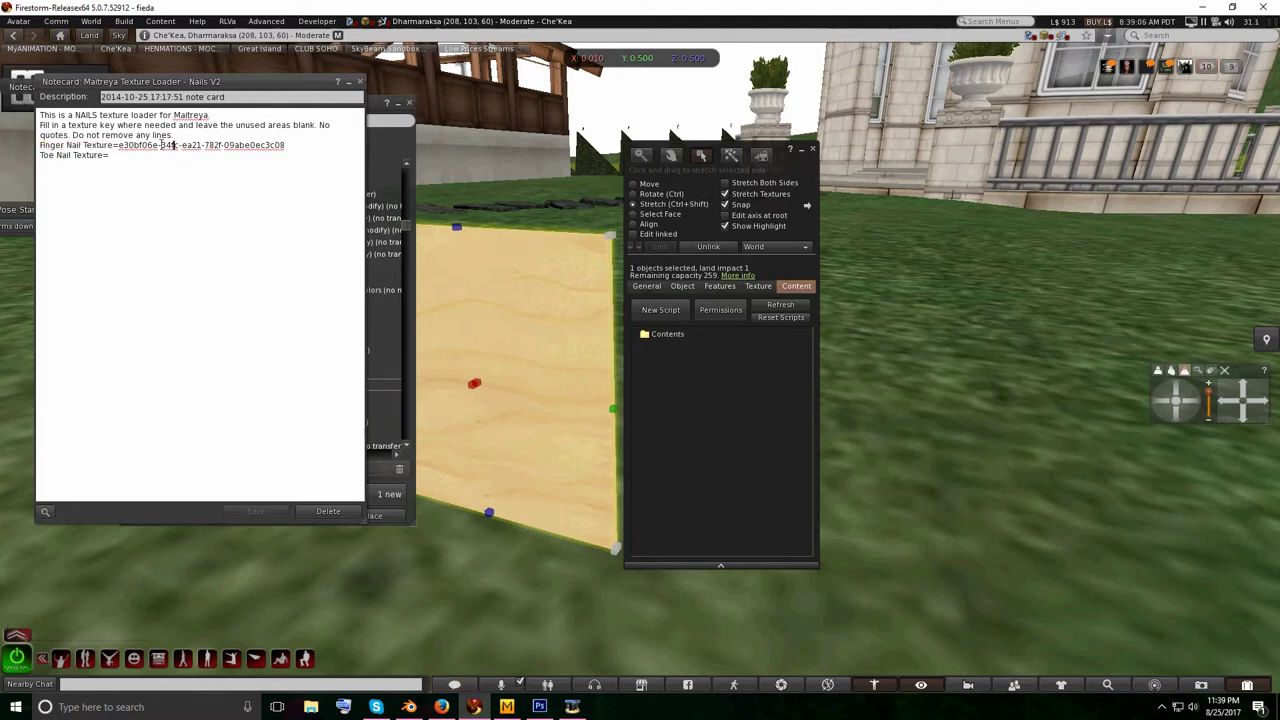
pyautogui.moveTo(222, 145); pyautogui.dragTo(118, 146)
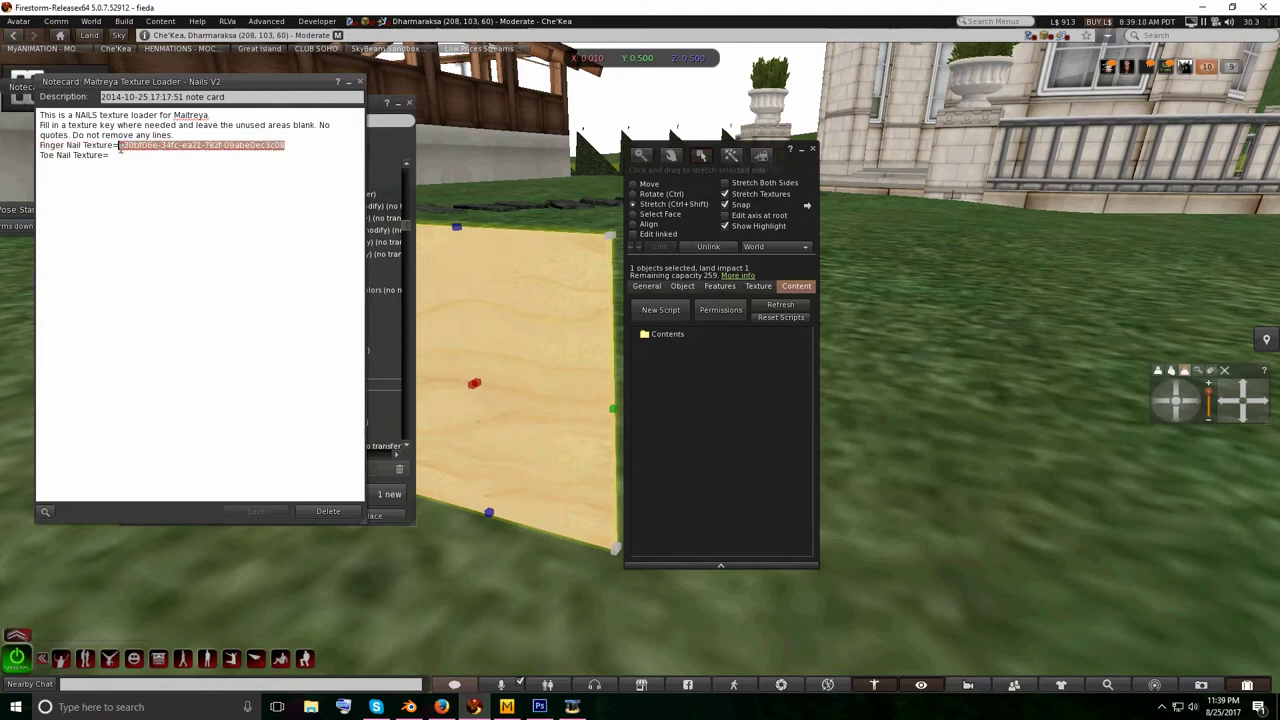
pyautogui.hotkey('ctrl', 'c')
pyautogui.hotkey('ctrl', 'v')
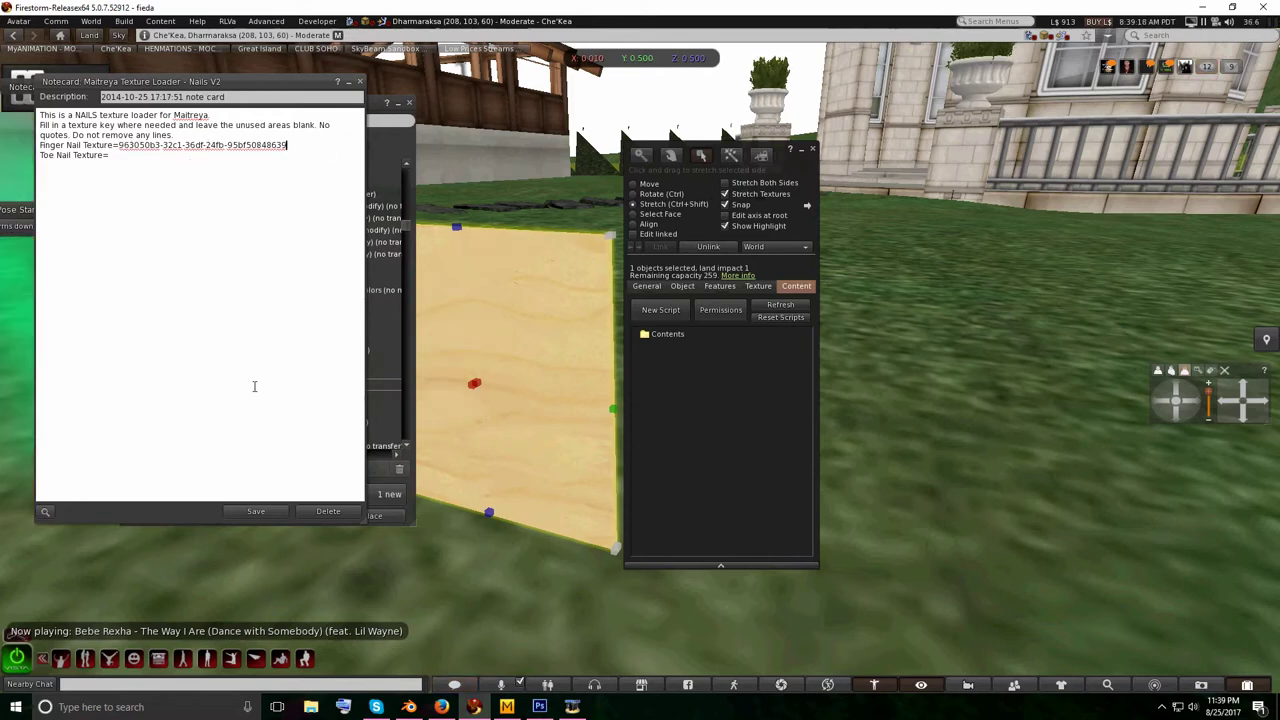
pyautogui.click(256, 511)
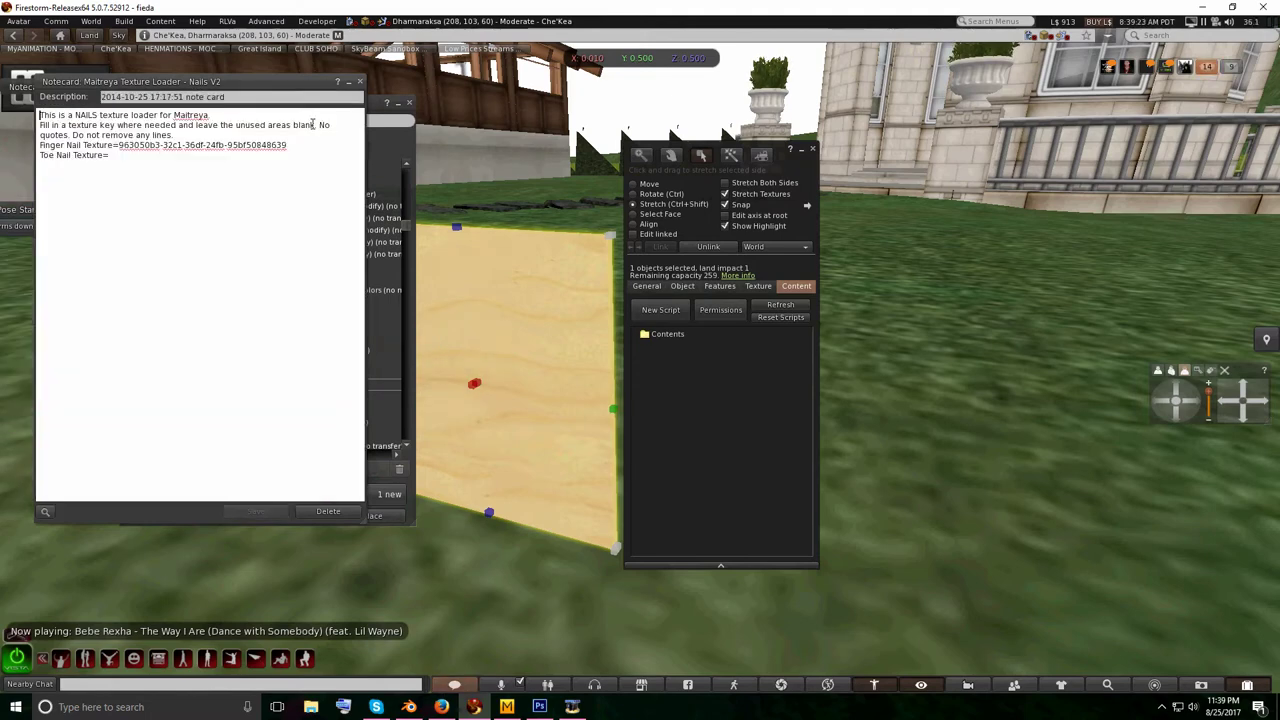
pyautogui.click(359, 81)
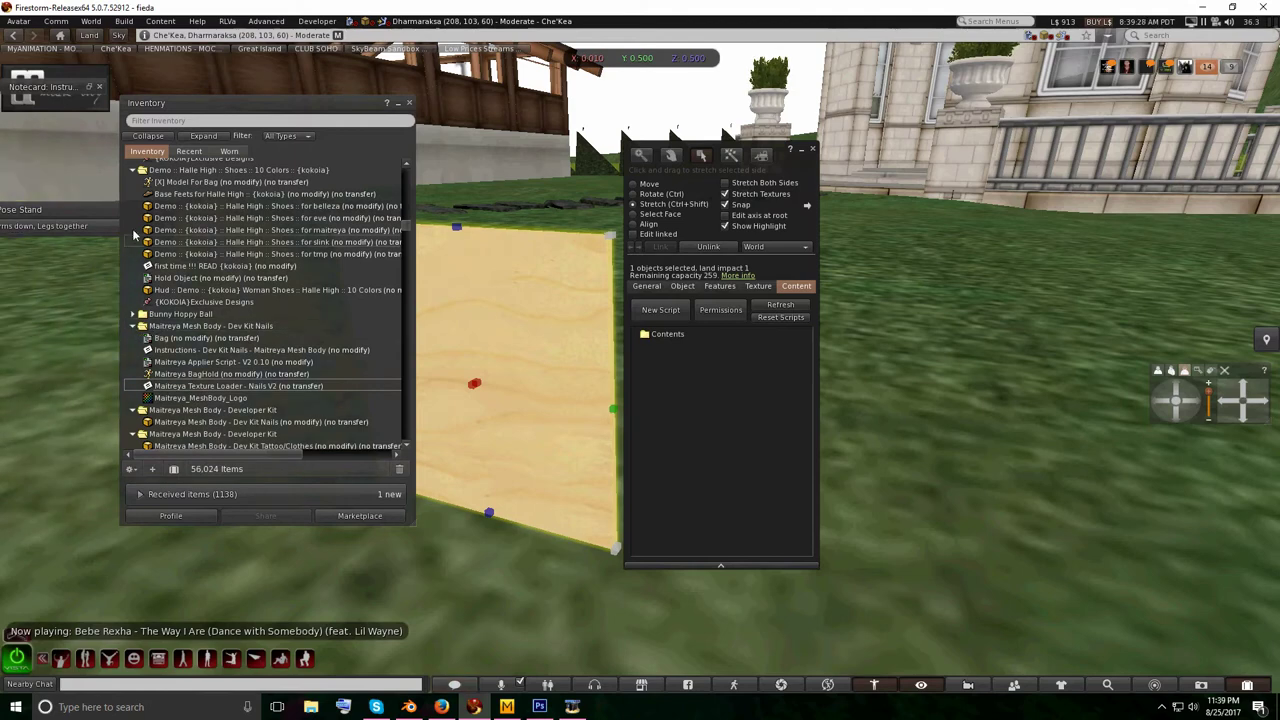
# - Collapse the expanded inventory folders around Maitreya Mesh Body - Dev Kit Nails, including both Developer Kit folders
pyautogui.click(132, 170)
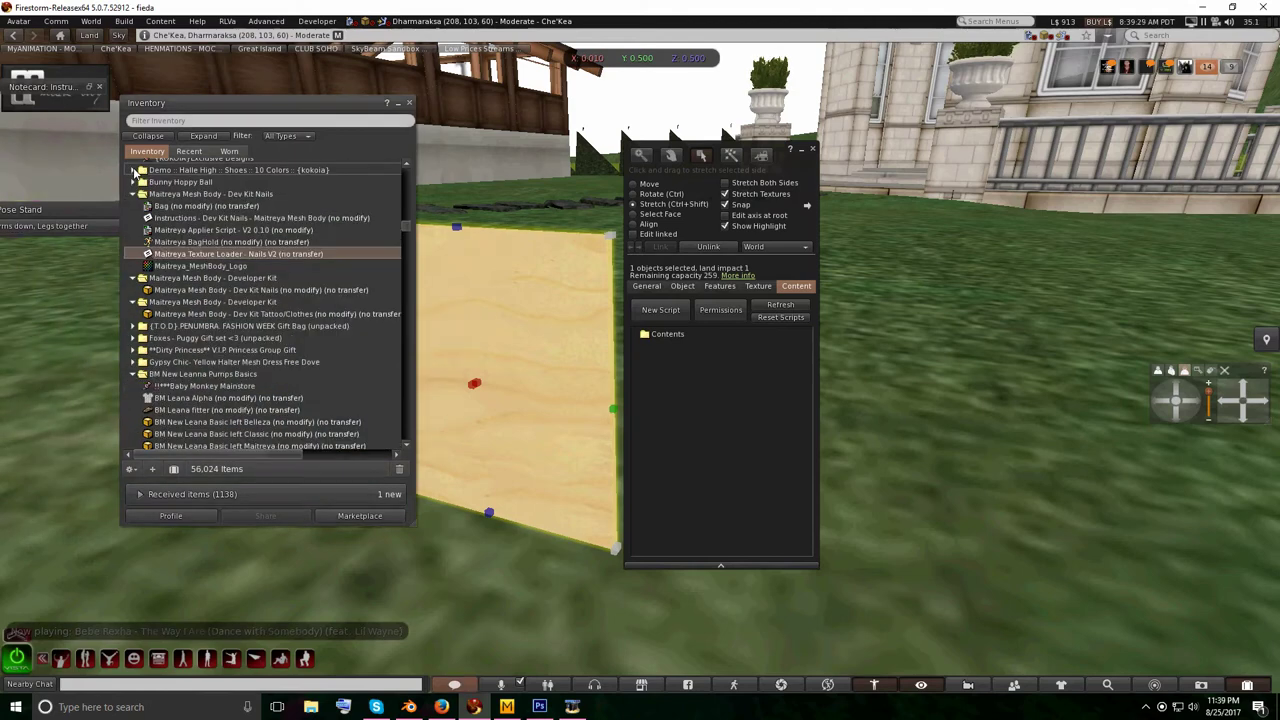
pyautogui.click(132, 374)
pyautogui.click(132, 422)
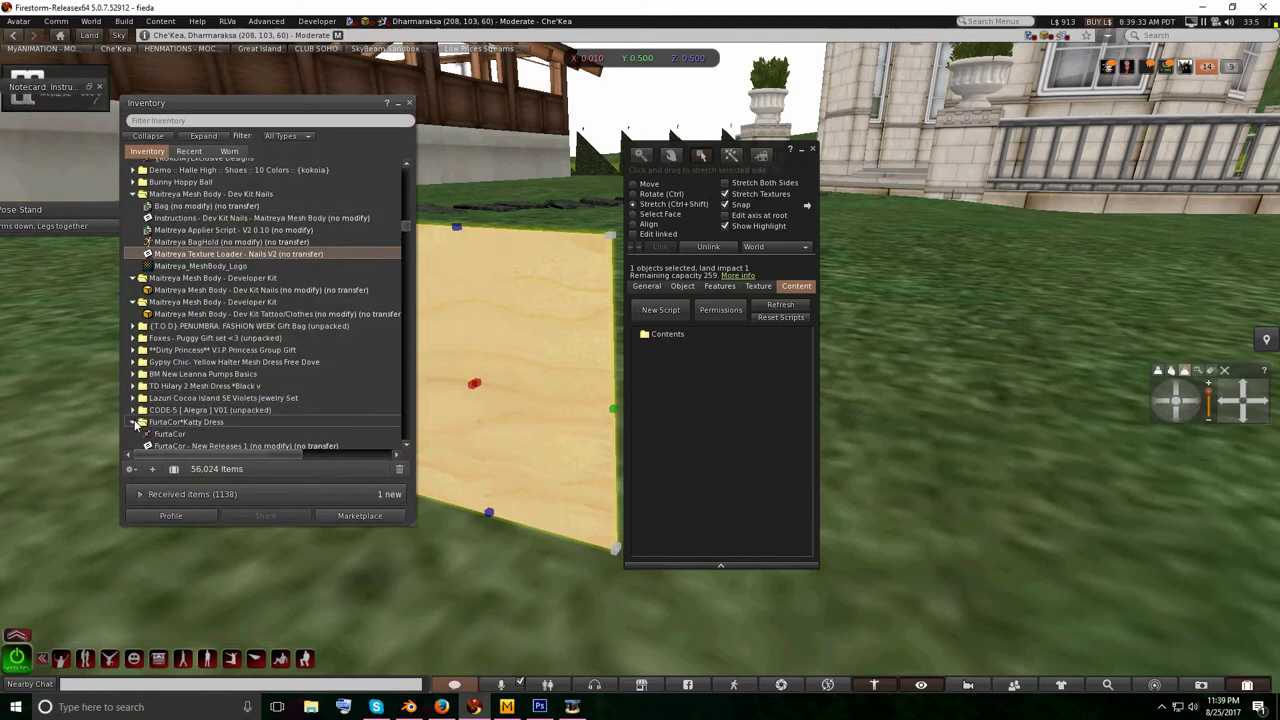
pyautogui.click(132, 302)
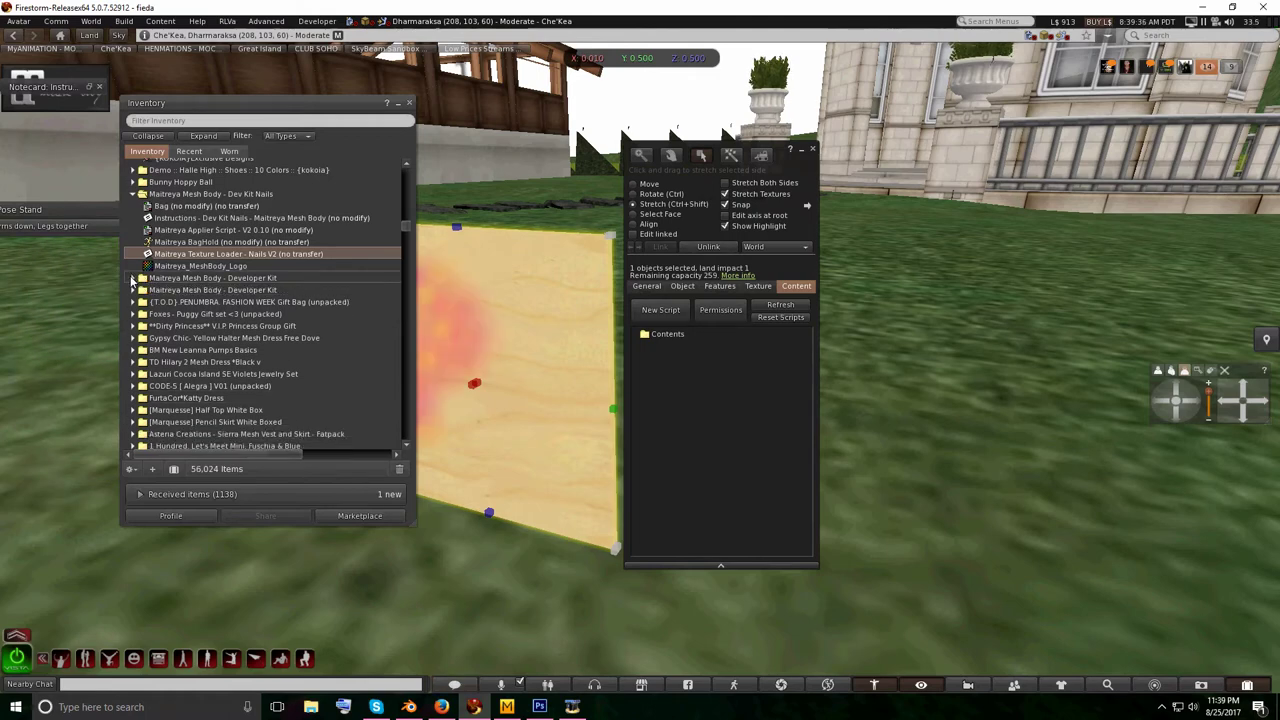
pyautogui.click(132, 278)
pyautogui.scroll(2, 140, 414)
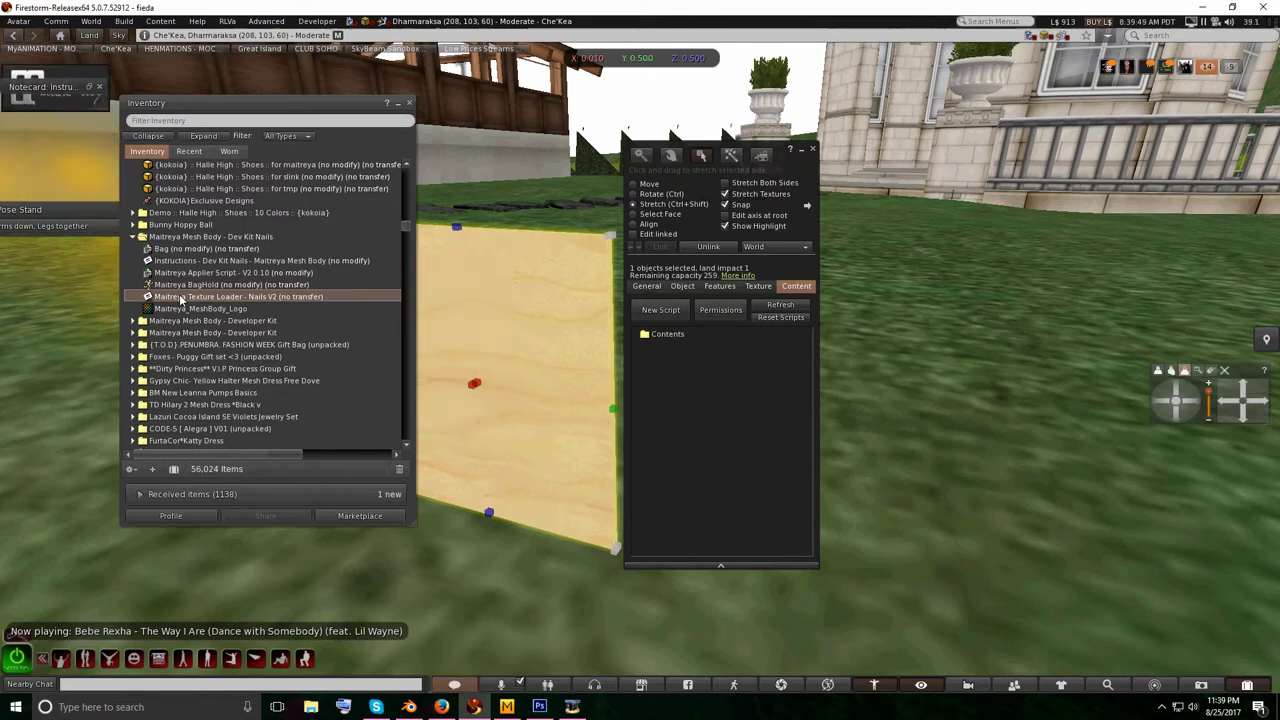
# - Reread the dev kit instructions about the applier script and texture loader beside the inventory, then minimize the notecard
pyautogui.click(89, 87)
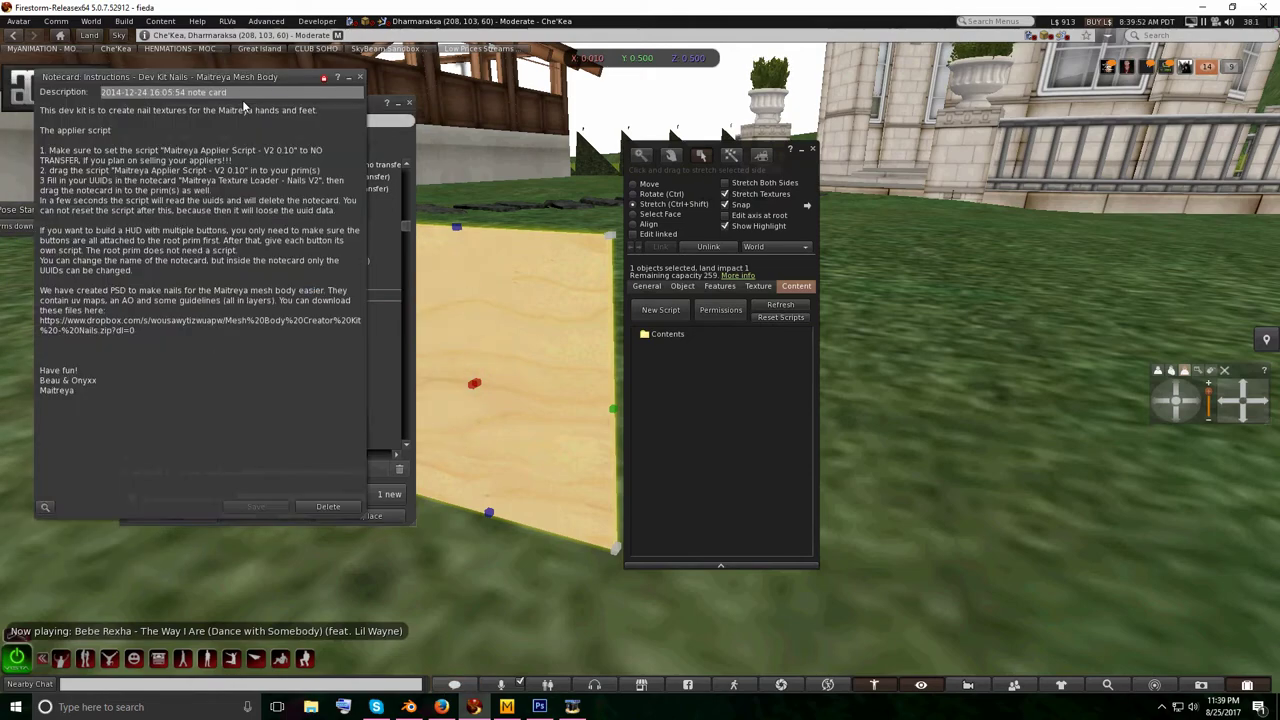
pyautogui.moveTo(375, 109); pyautogui.dragTo(555, 78)
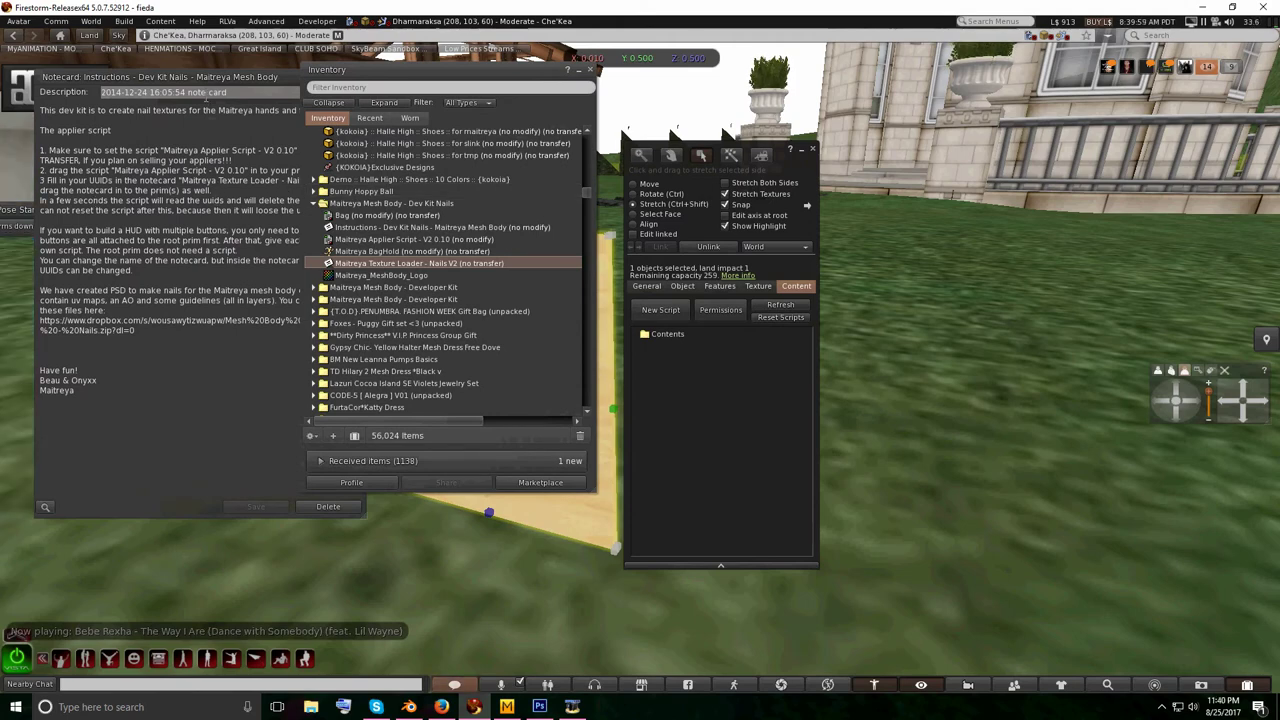
pyautogui.moveTo(197, 78); pyautogui.dragTo(174, 84)
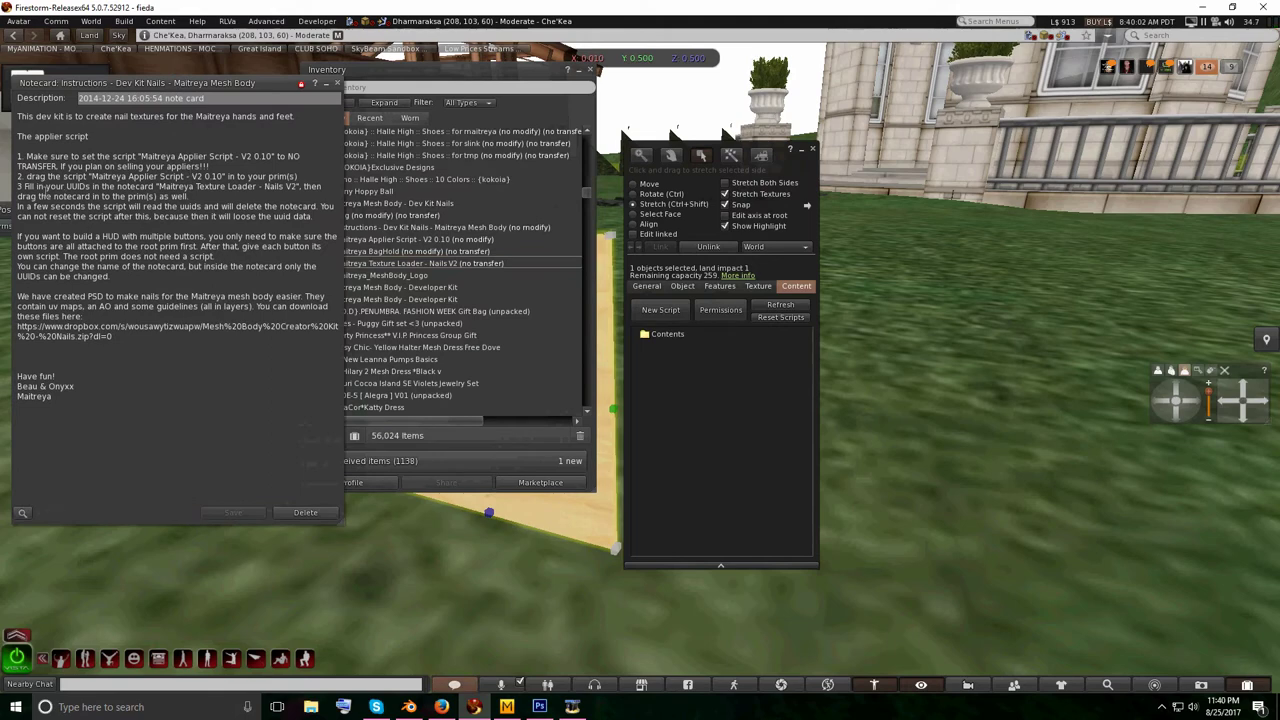
pyautogui.moveTo(22, 186); pyautogui.dragTo(321, 186)
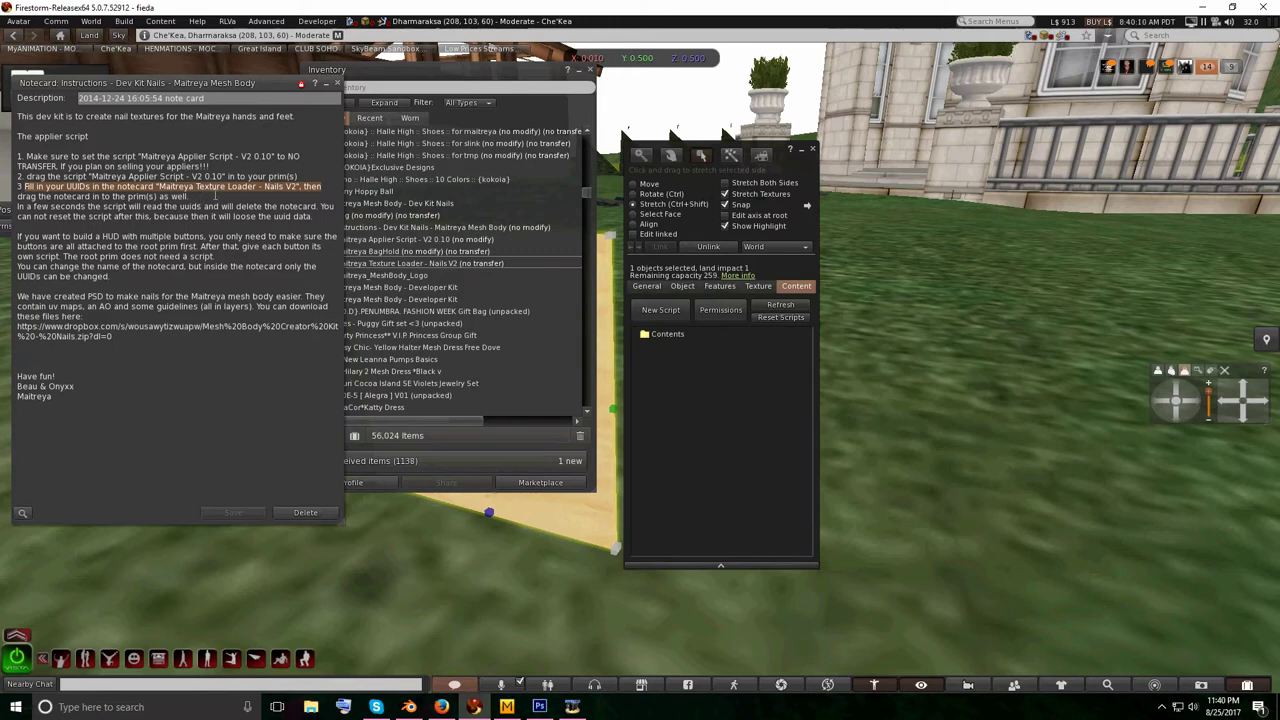
pyautogui.click(114, 173)
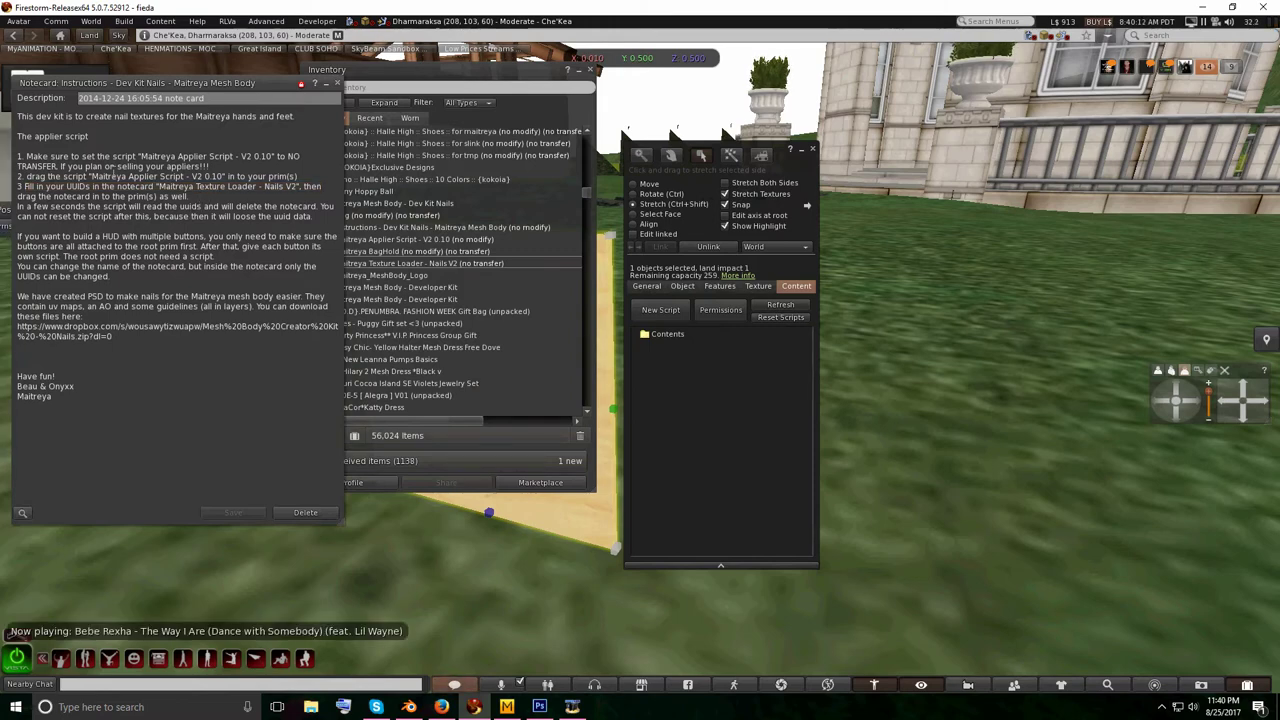
pyautogui.moveTo(92, 176); pyautogui.dragTo(226, 176)
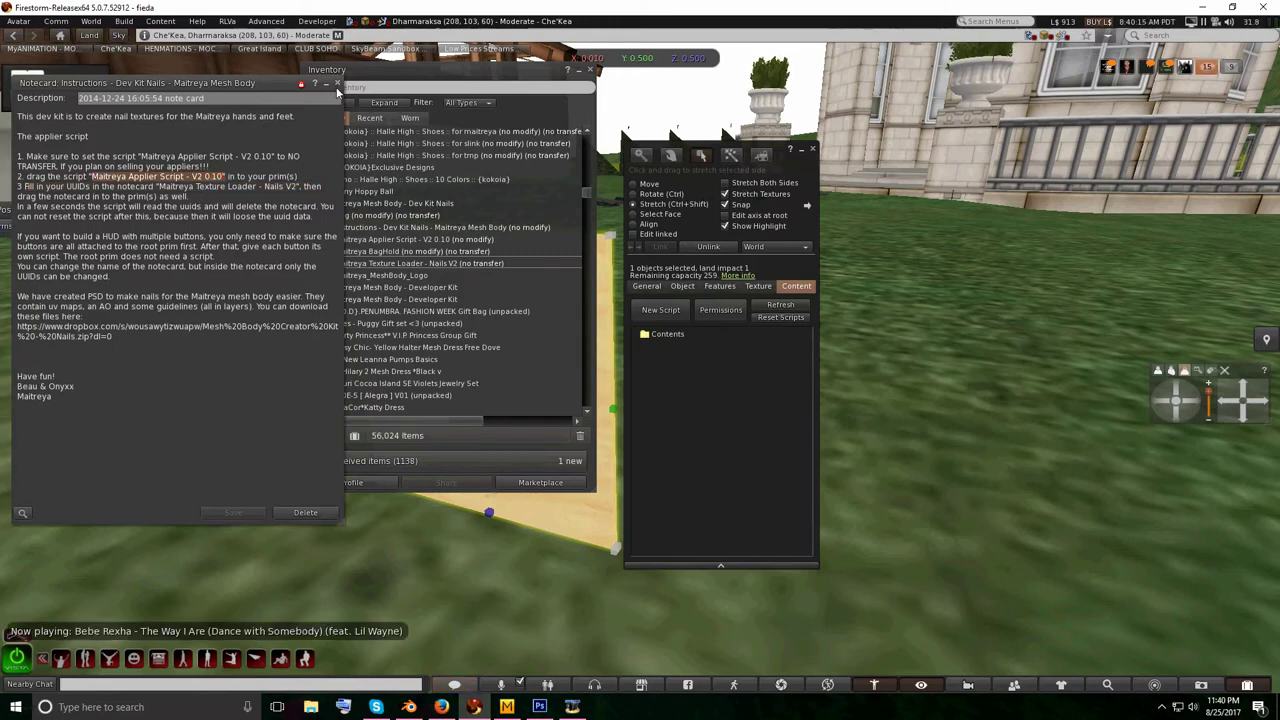
pyautogui.click(329, 84)
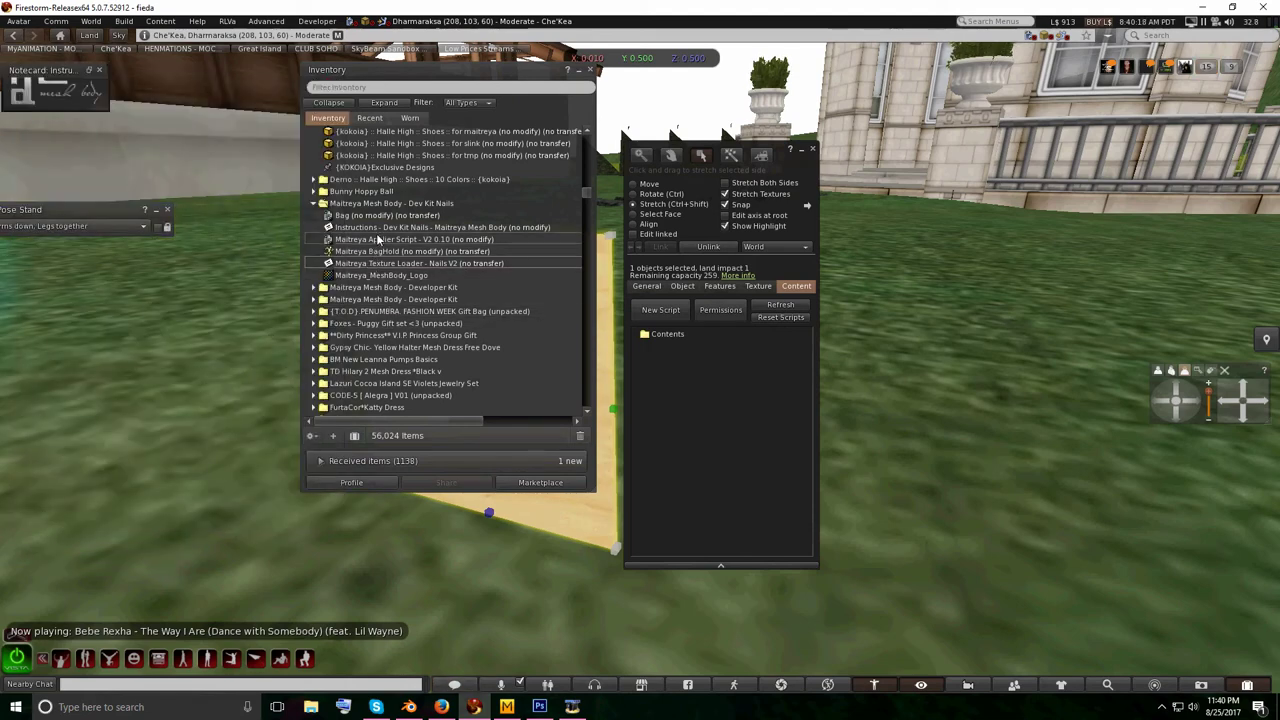
# - Add Maitreya Applier Script - V2 0.10 and the Maitreya Texture Loader - Nails V2 notecard to the panel's contents
pyautogui.click(343, 241)
pyautogui.moveTo(343, 241); pyautogui.dragTo(601, 305)
pyautogui.moveTo(665, 391); pyautogui.dragTo(662, 389)
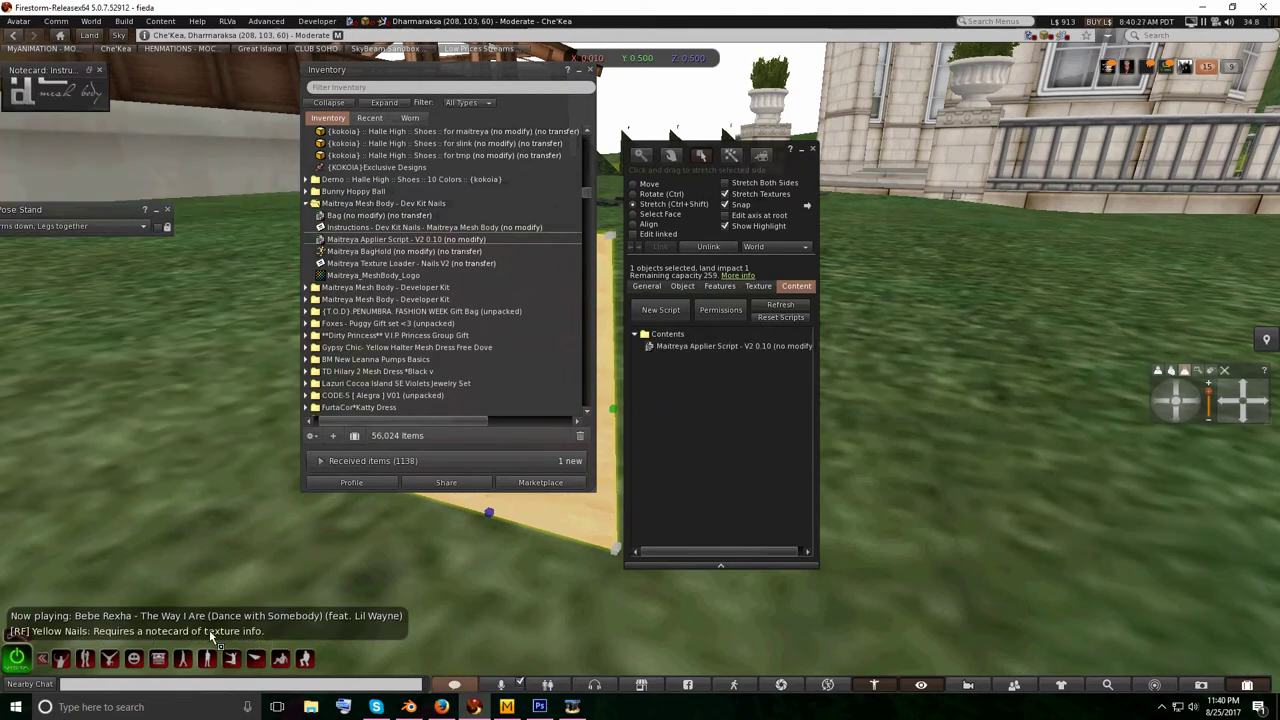
pyautogui.click(410, 264)
pyautogui.moveTo(425, 264); pyautogui.dragTo(657, 392)
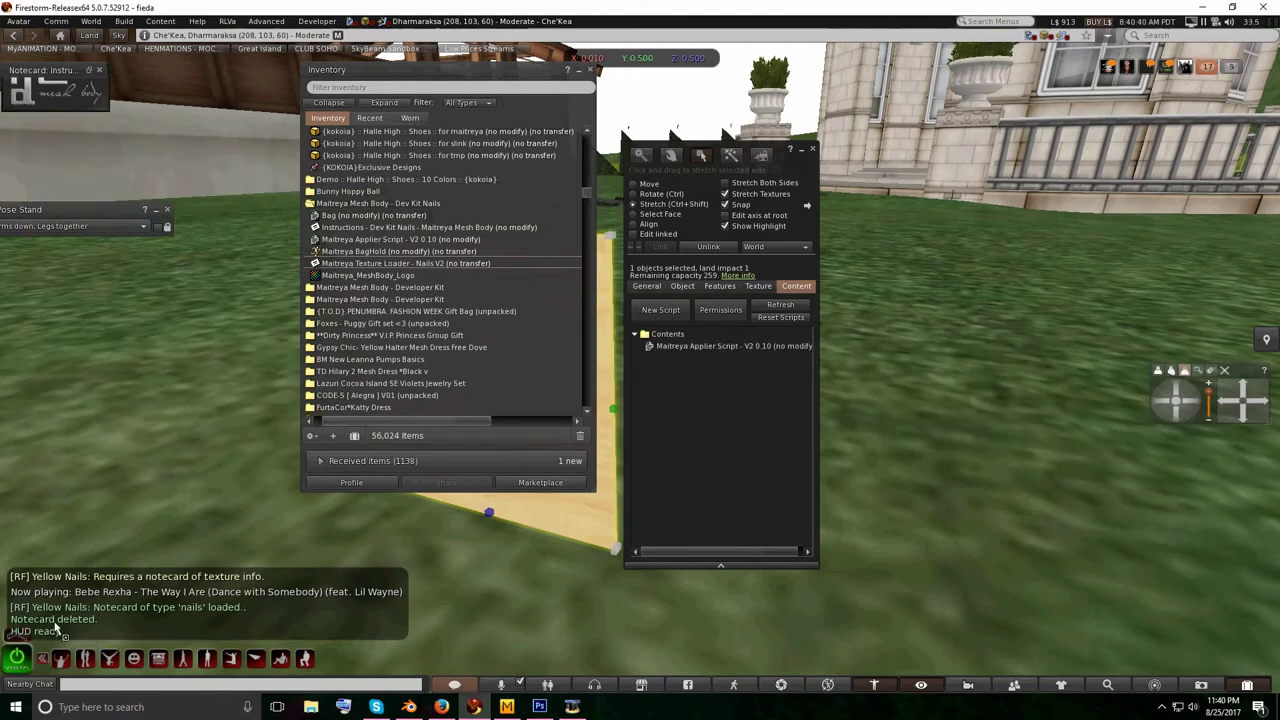
# - Close the inventory and apply the Blank texture to the panel
pyautogui.click(590, 70)
pyautogui.click(758, 286)
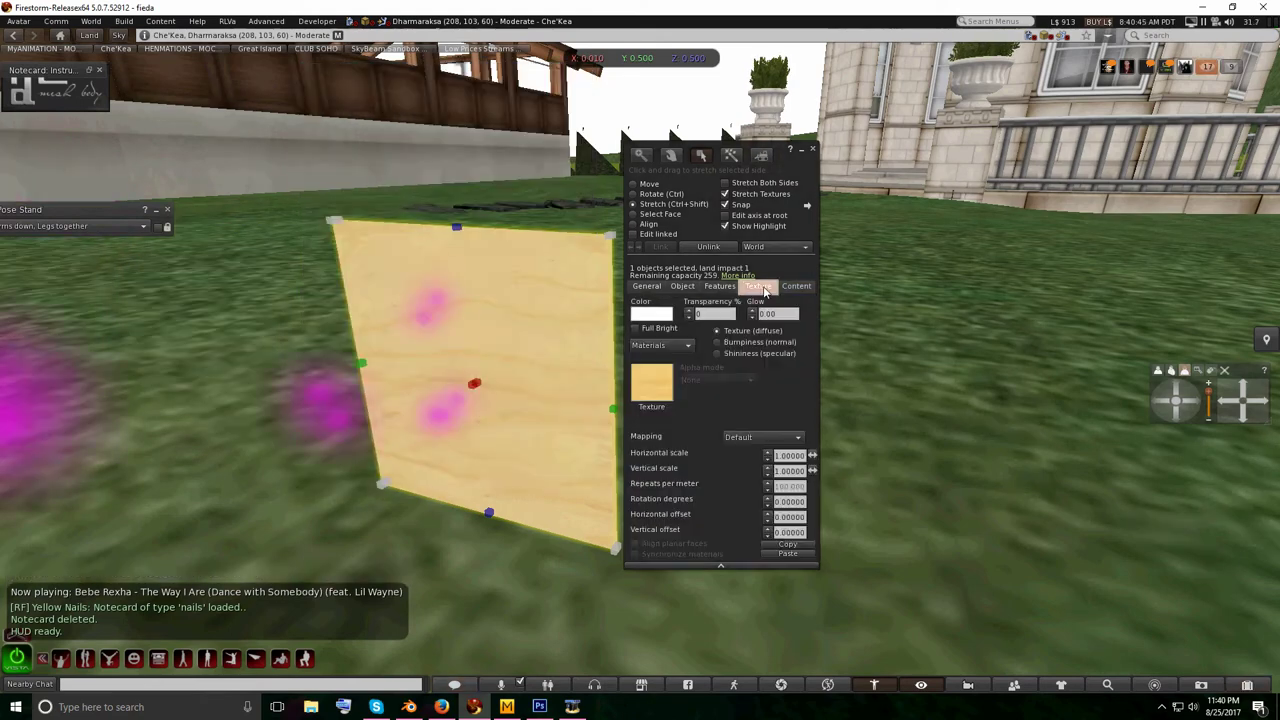
pyautogui.click(651, 387)
pyautogui.click(907, 306)
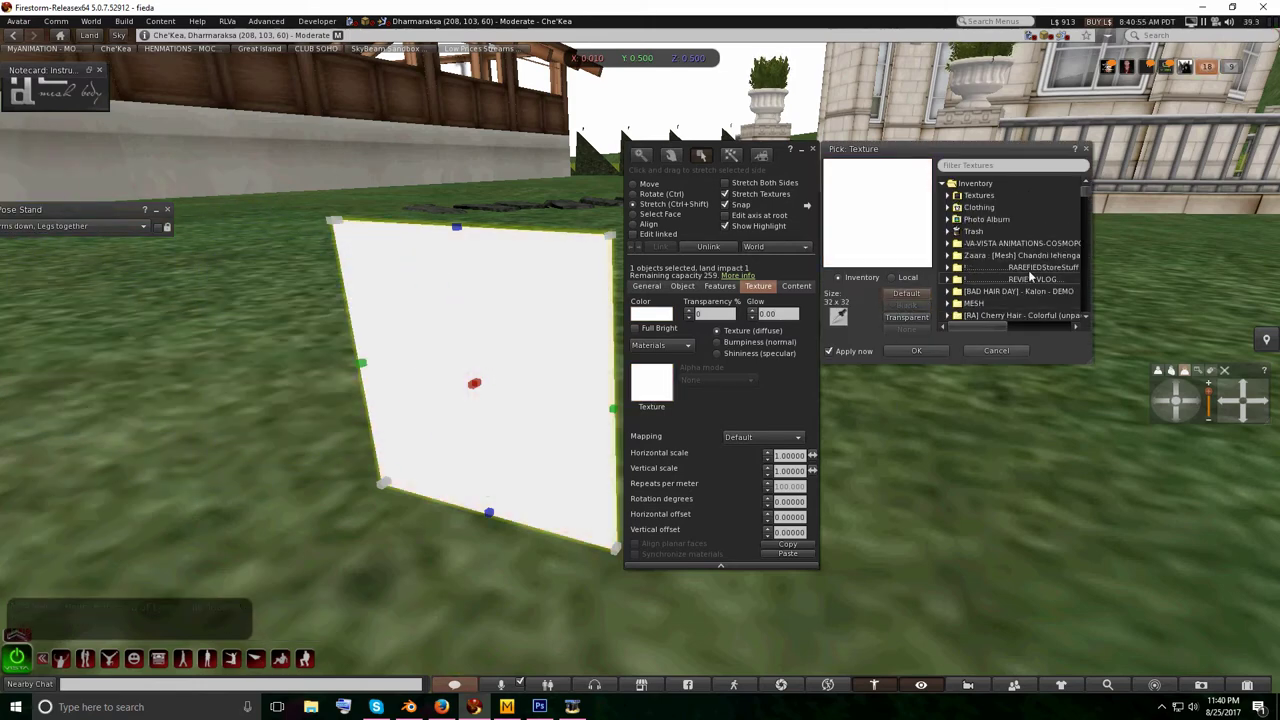
# - Browse the Textures folder in the texture picker for a possible panel image
pyautogui.click(948, 196)
pyautogui.scroll(-5, 1003, 246)
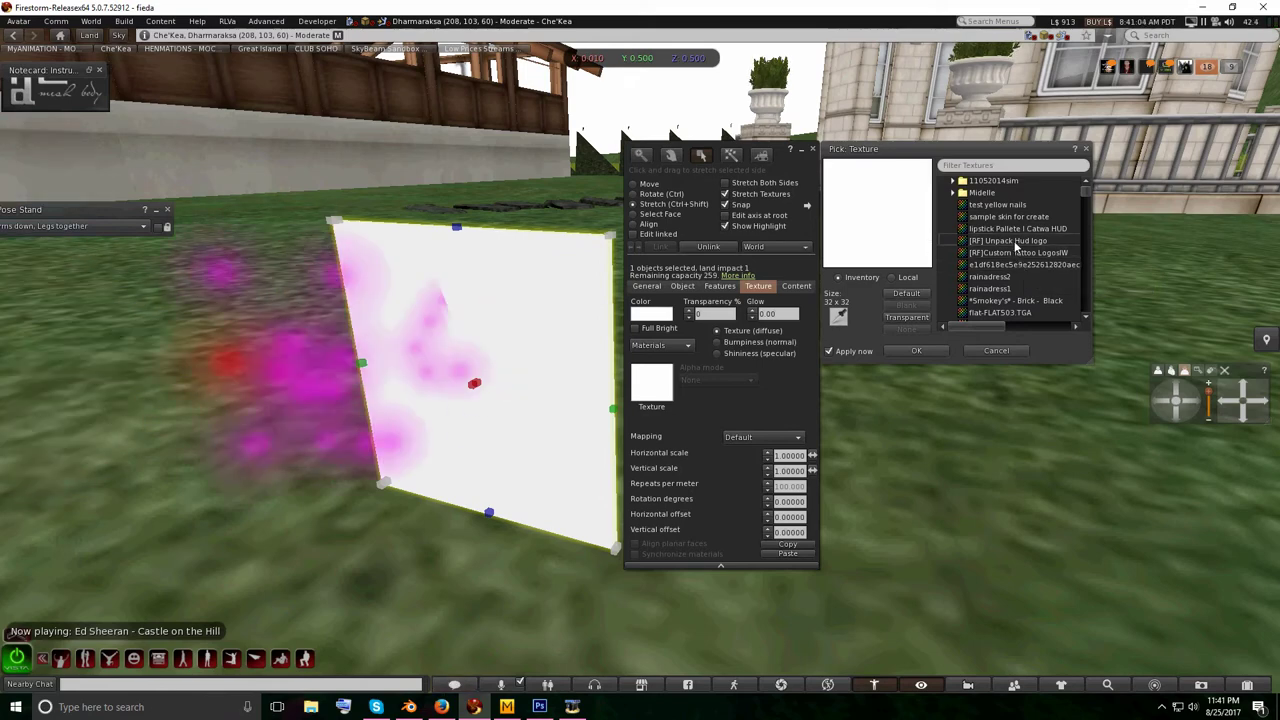
pyautogui.scroll(-4, 1010, 270)
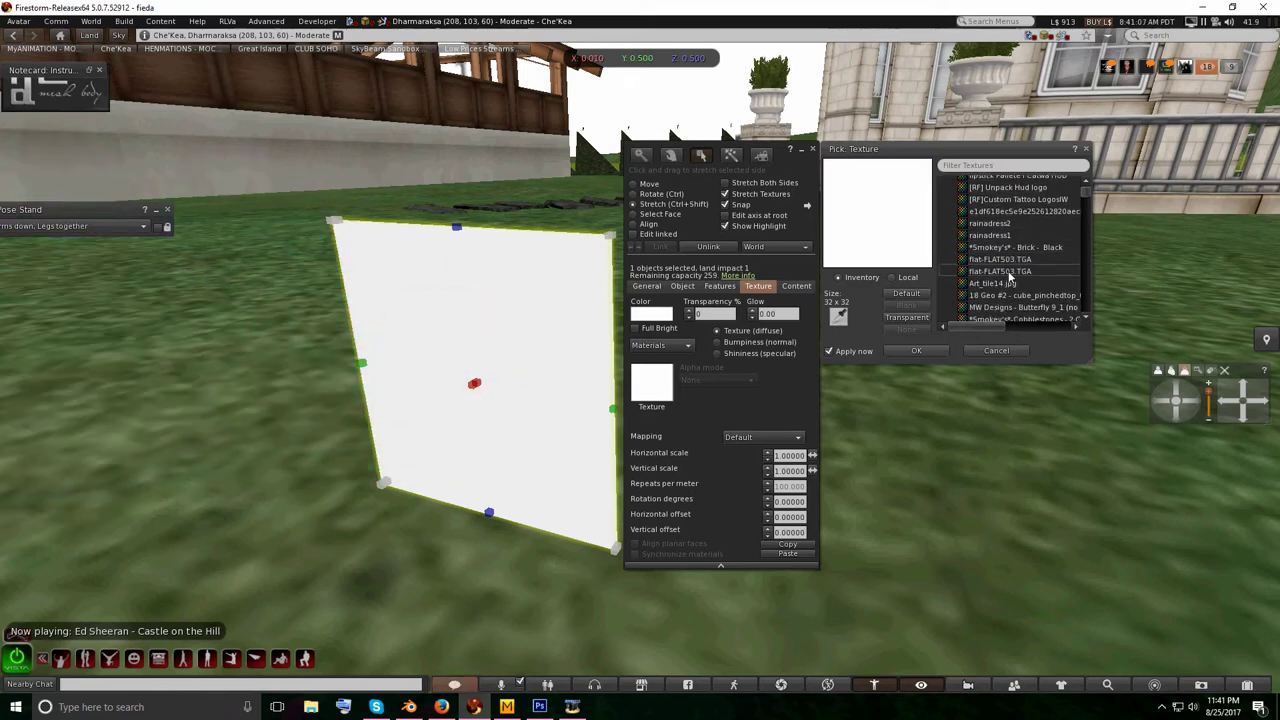
pyautogui.scroll(-1, 1010, 276)
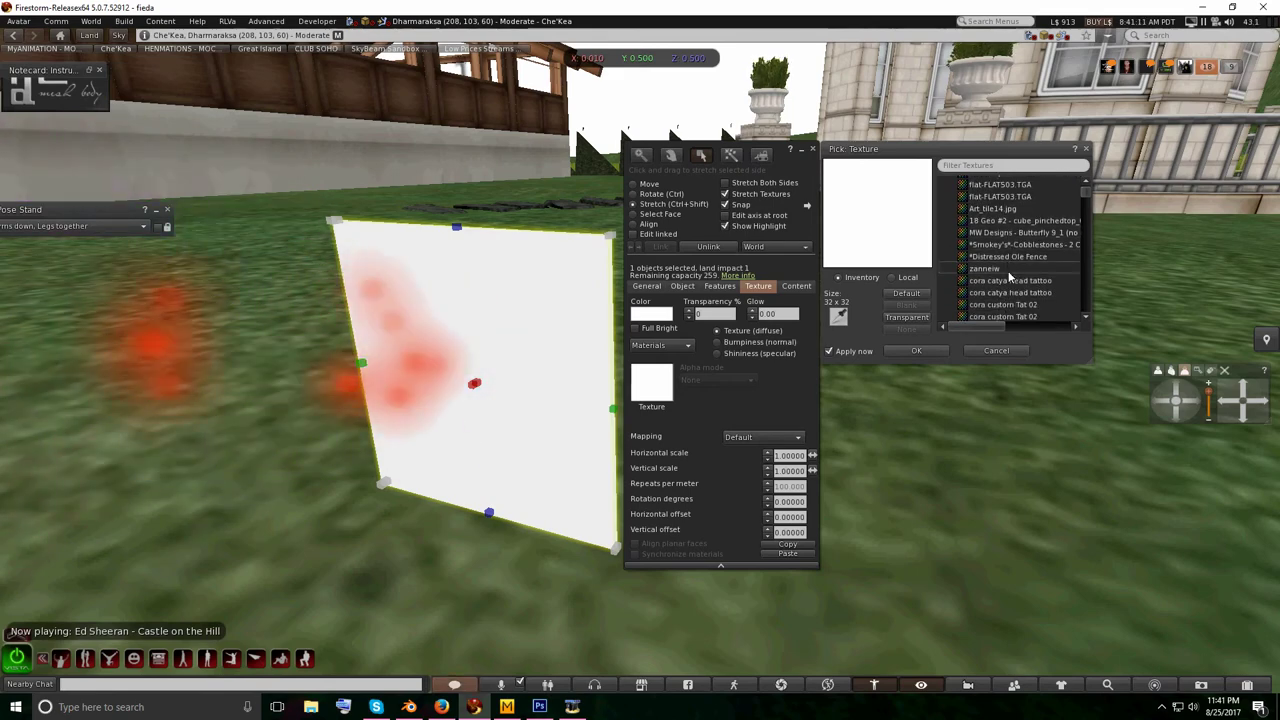
pyautogui.scroll(-2, 1010, 277)
pyautogui.scroll(-2, 1010, 276)
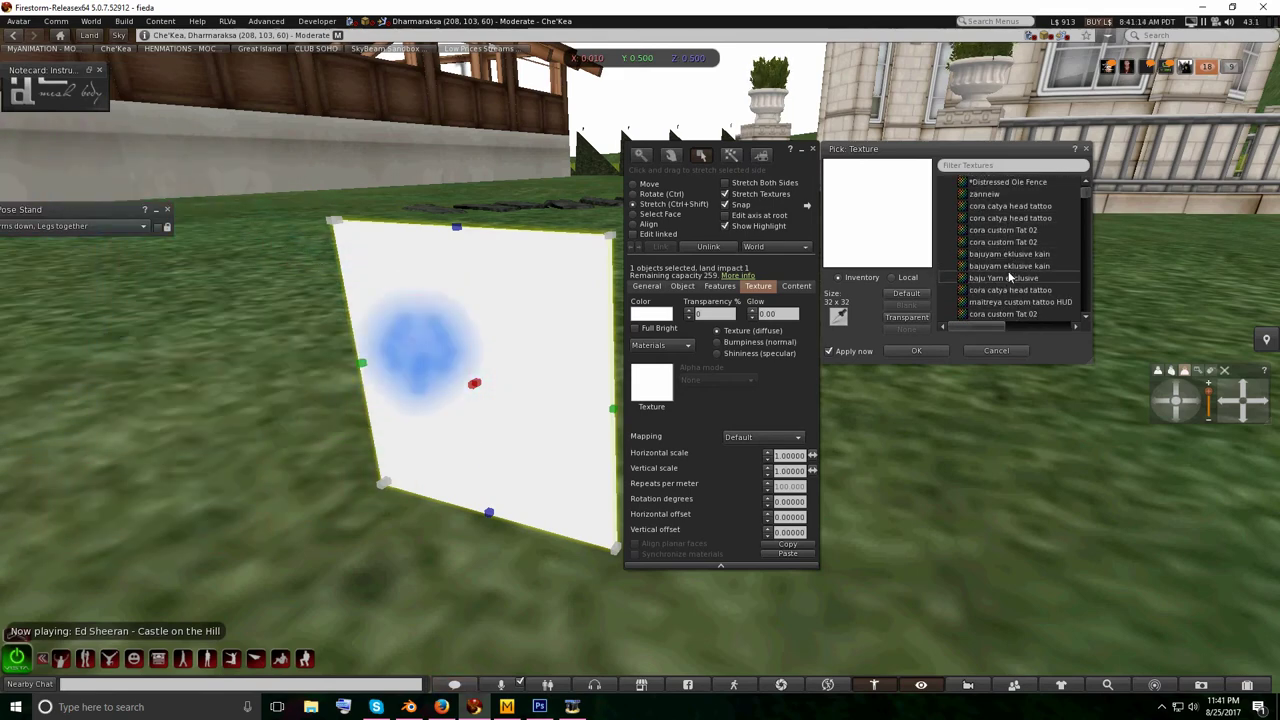
pyautogui.scroll(2, 1010, 276)
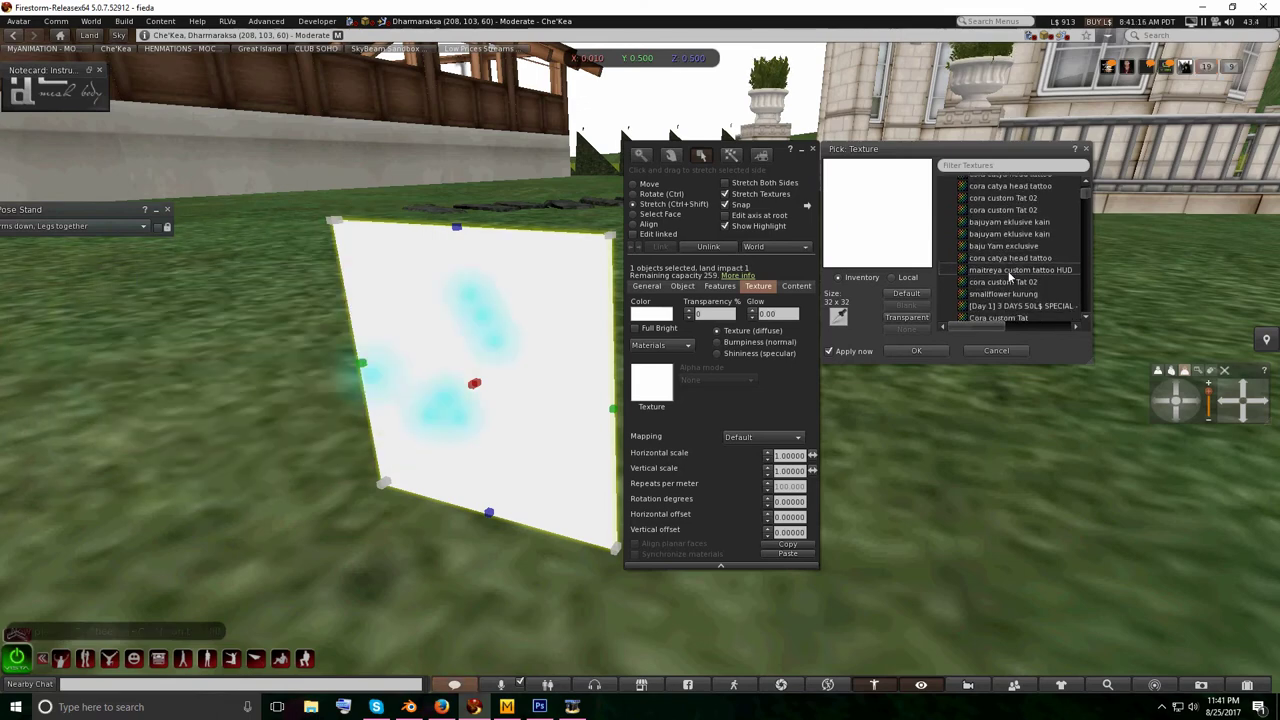
pyautogui.scroll(4, 1010, 277)
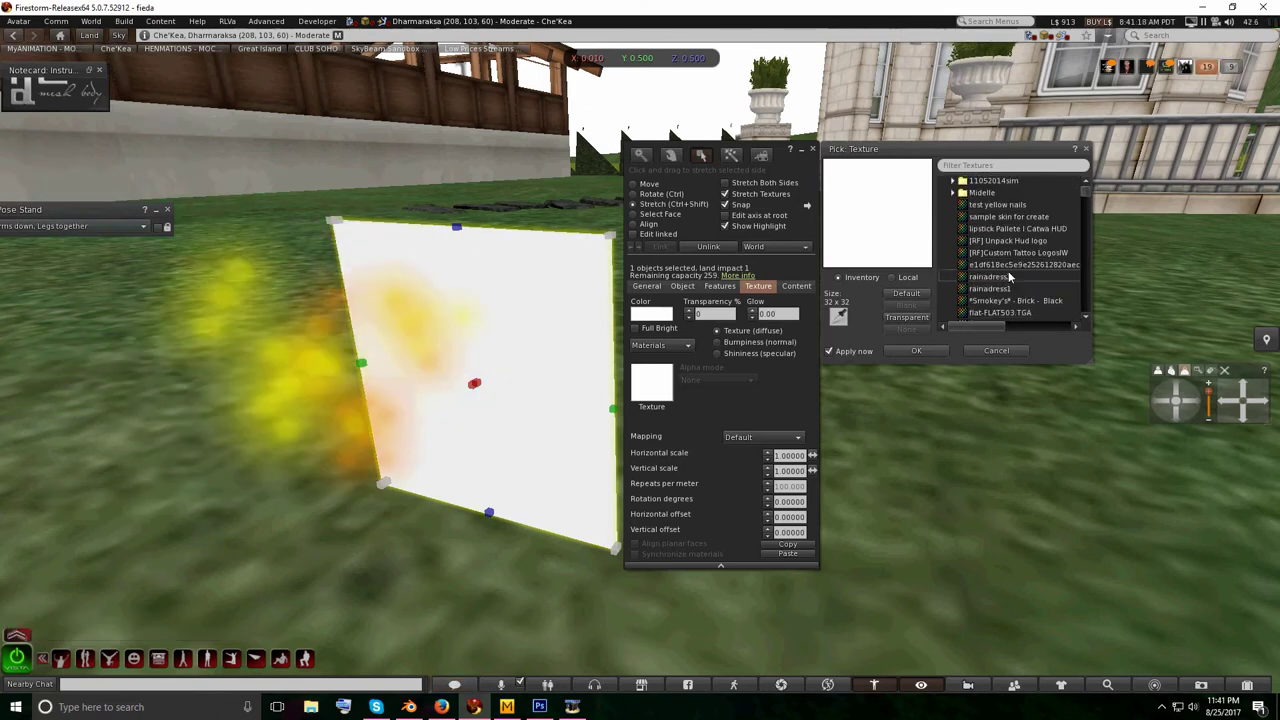
# - Accept the blank texture for the panel and close the build window
pyautogui.click(916, 351)
pyautogui.click(813, 150)
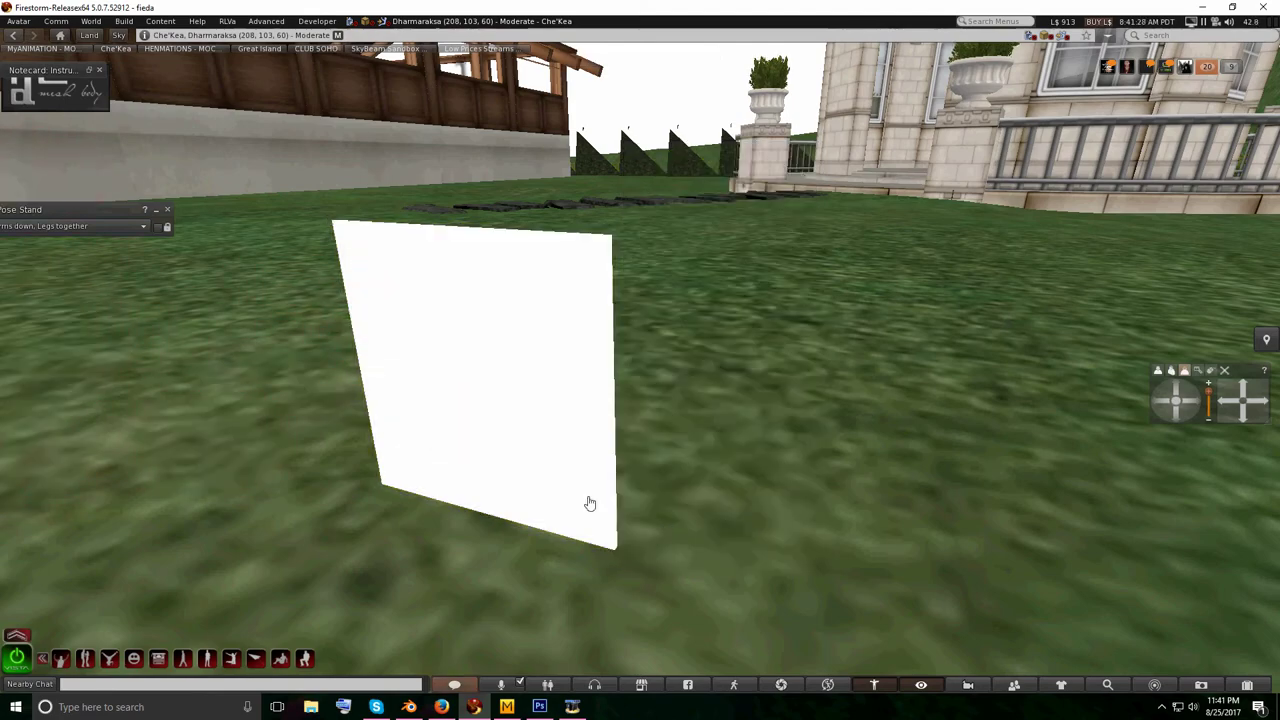
# - Switch to Photoshop and open the Custom Tattoo Logos PSD from the RAREFIED folder
pyautogui.click(540, 707)
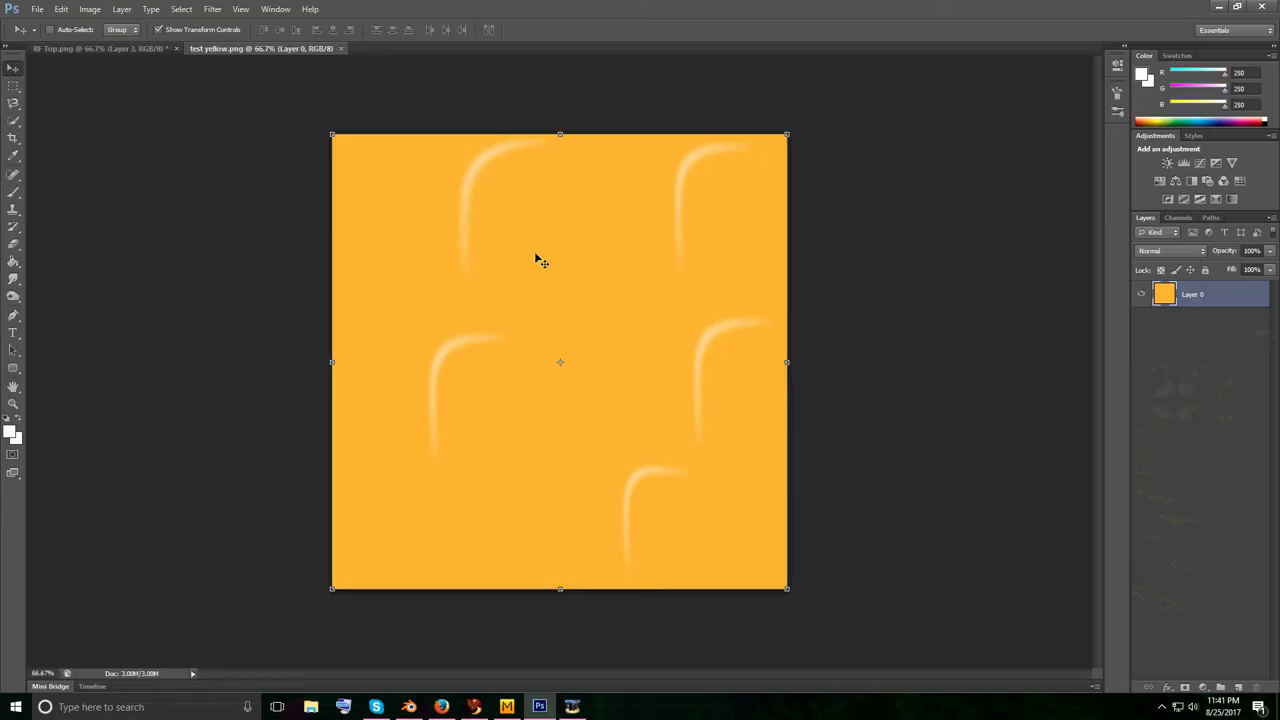
pyautogui.click(37, 10)
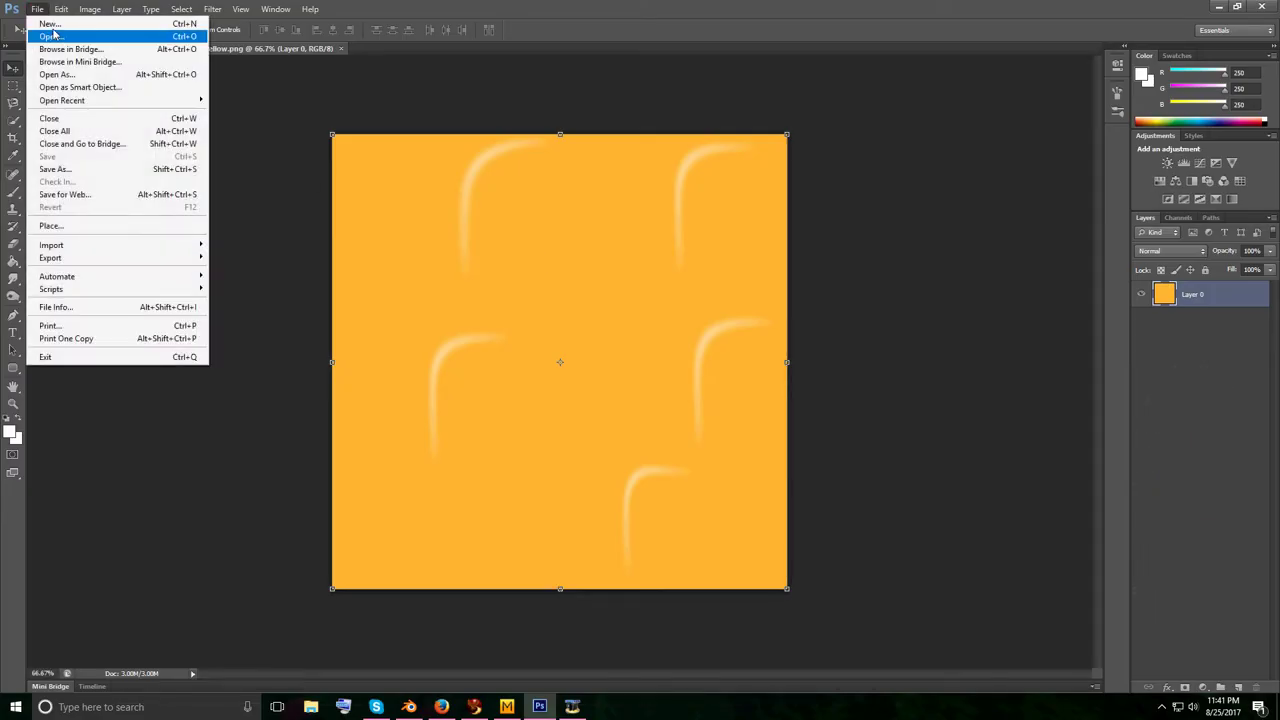
pyautogui.click(50, 36)
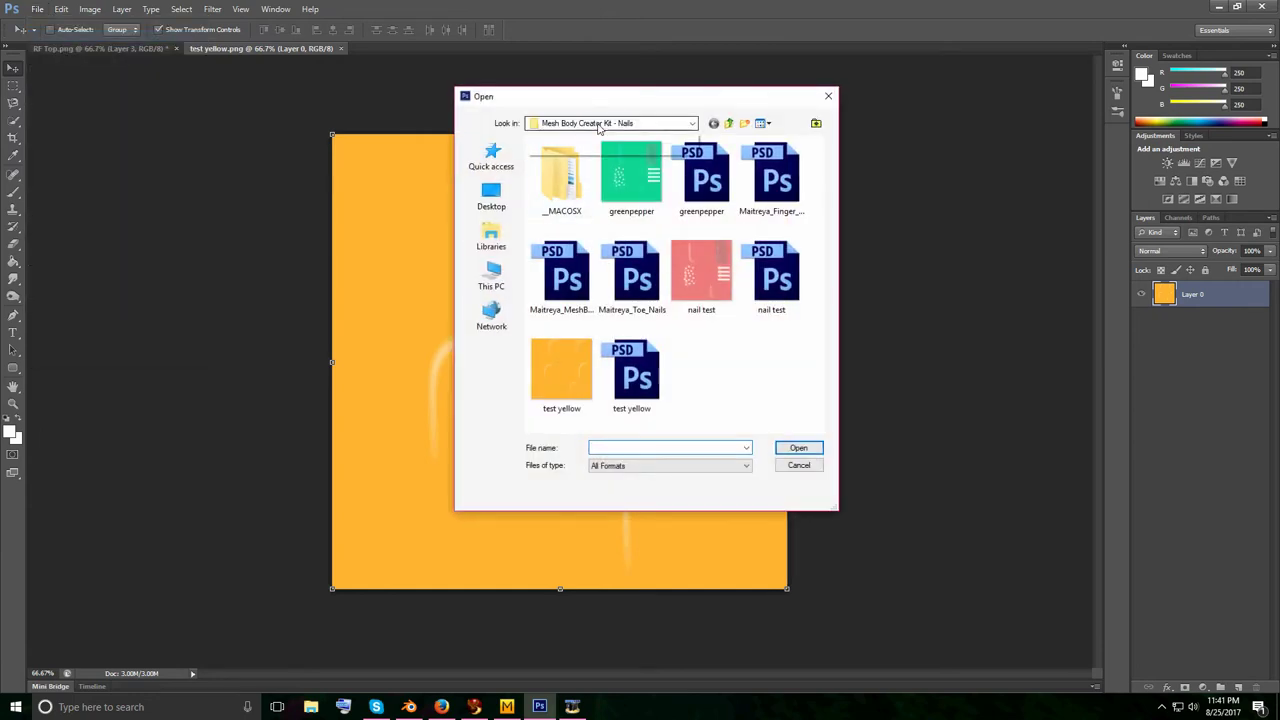
pyautogui.click(610, 123)
pyautogui.click(597, 325)
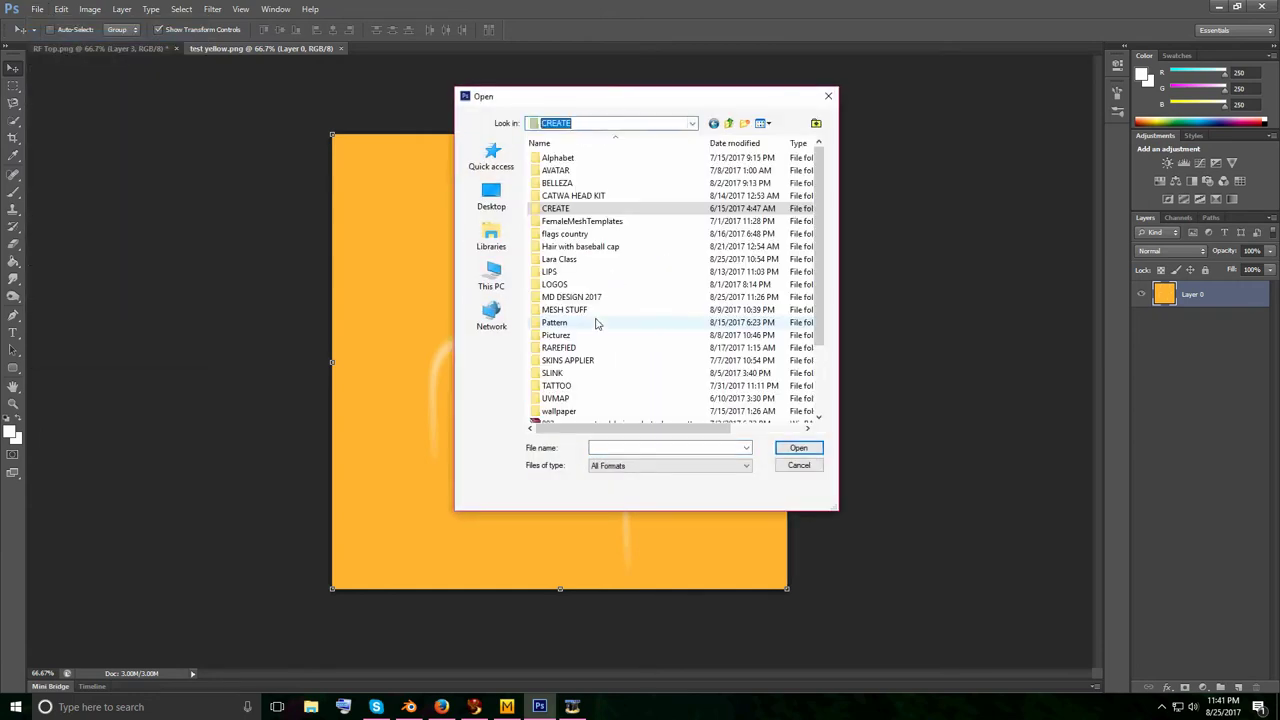
pyautogui.doubleClick(585, 349)
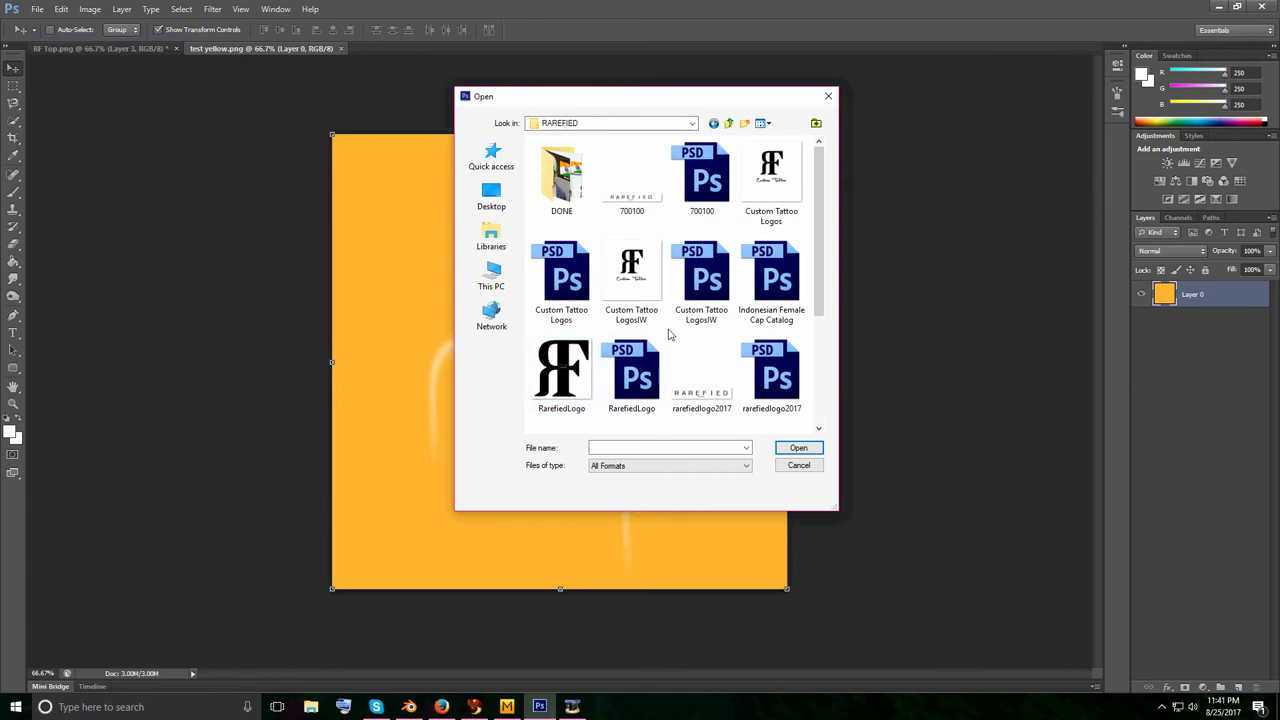
pyautogui.click(576, 316)
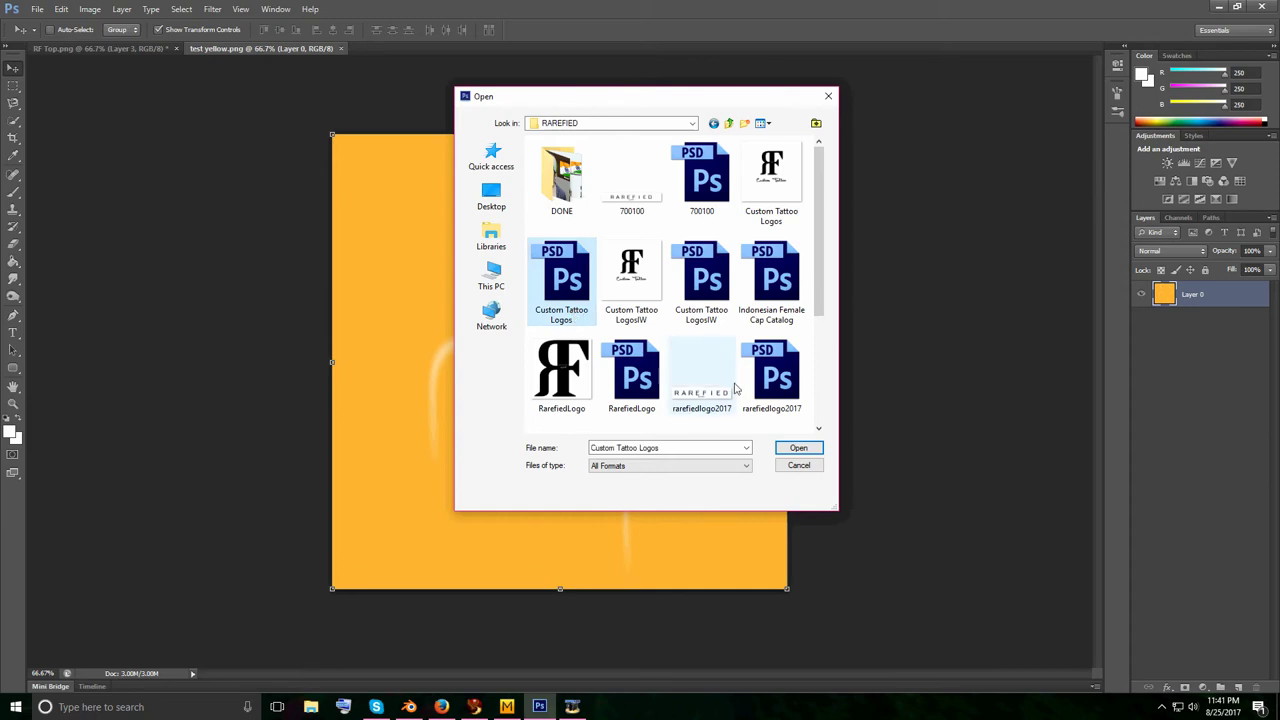
pyautogui.click(799, 448)
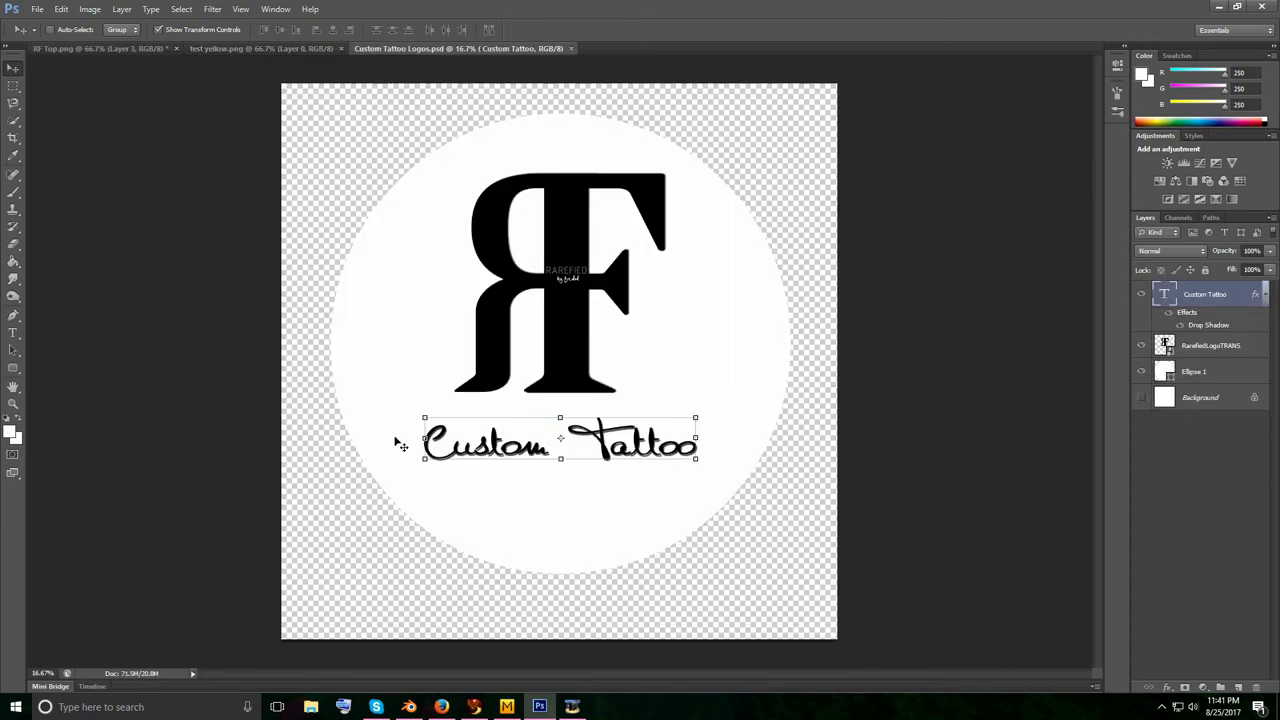
# - Replace the logo's "Custom Tattoo" caption with "Nails Applier"
pyautogui.click(13, 332)
pyautogui.click(503, 440)
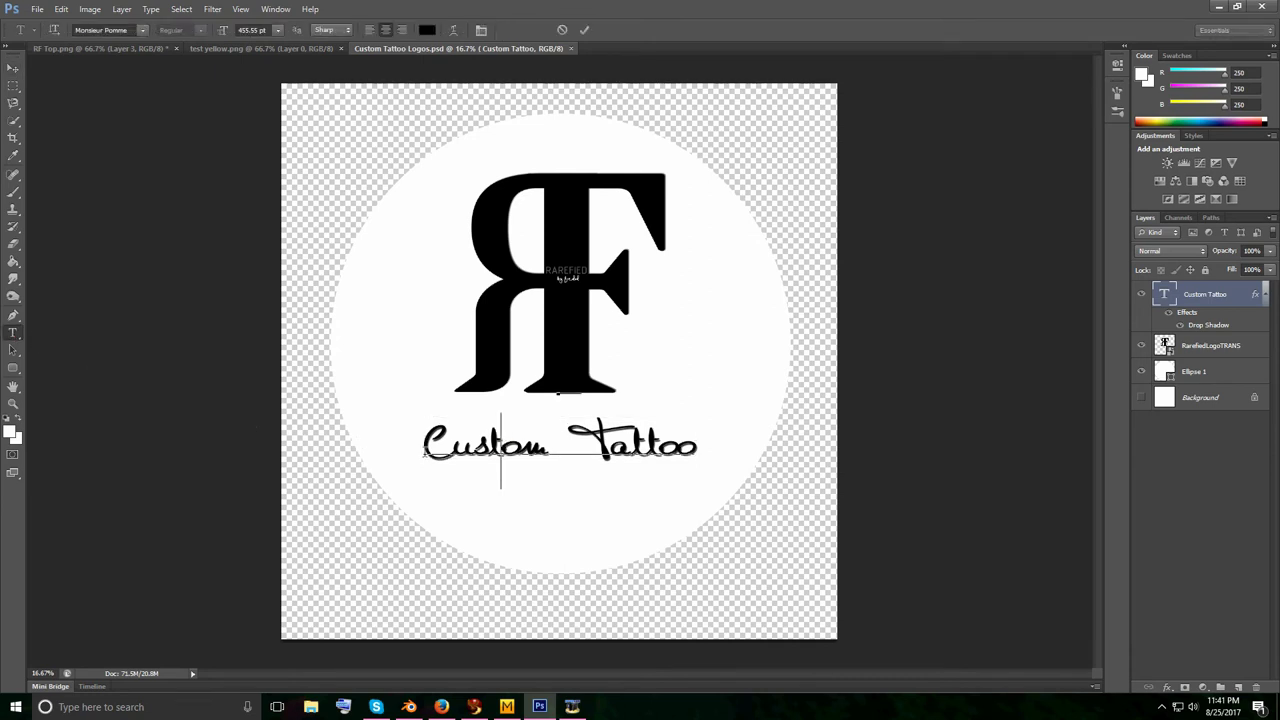
pyautogui.moveTo(424, 451); pyautogui.dragTo(729, 447)
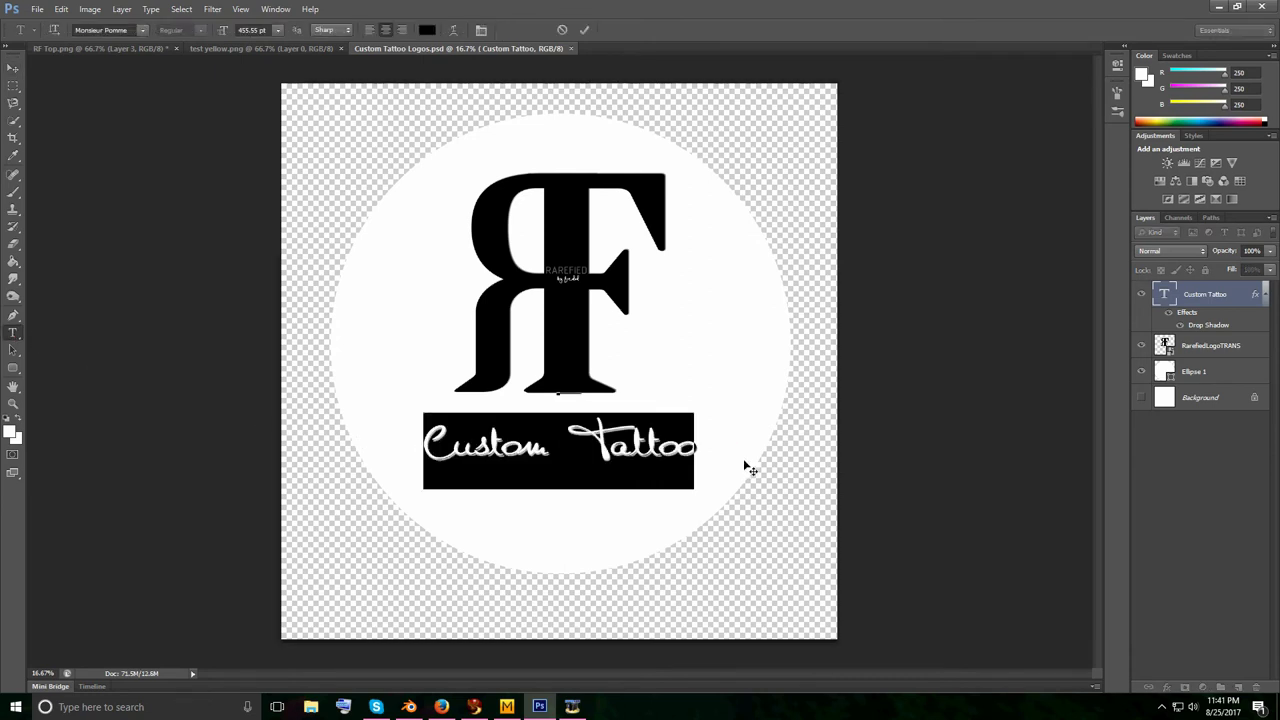
pyautogui.write('Nail')
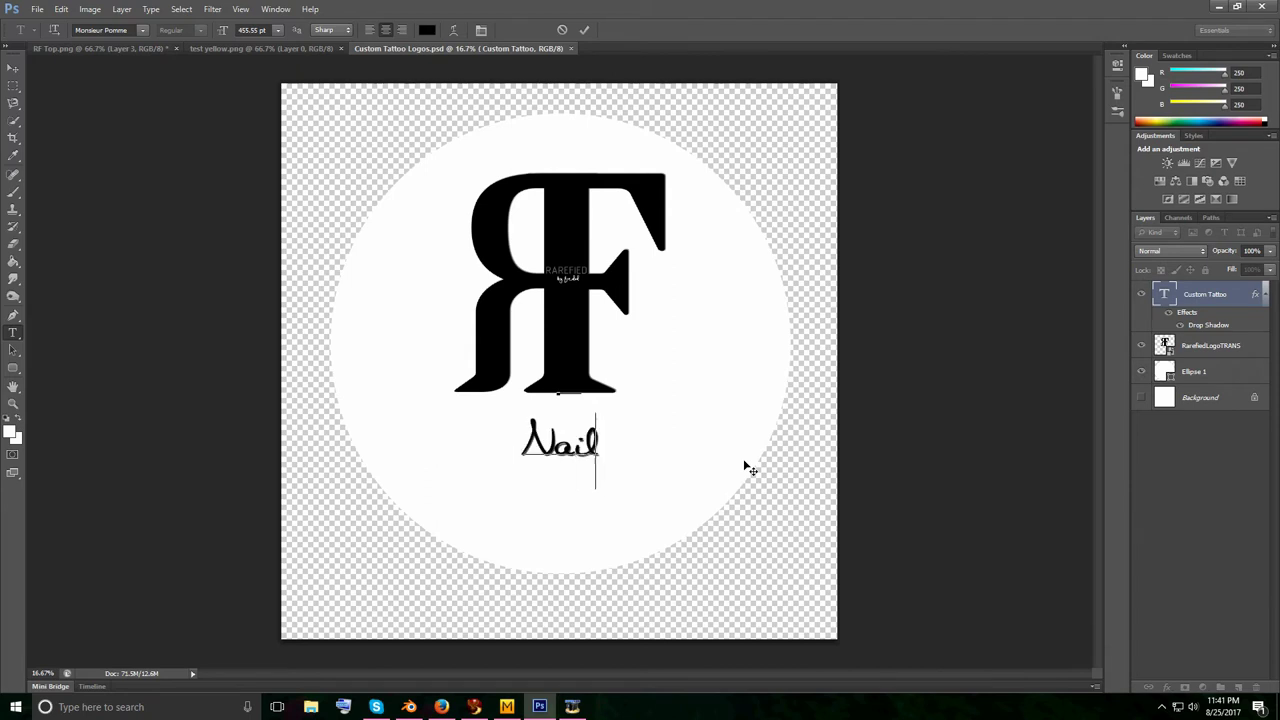
pyautogui.write('s A')
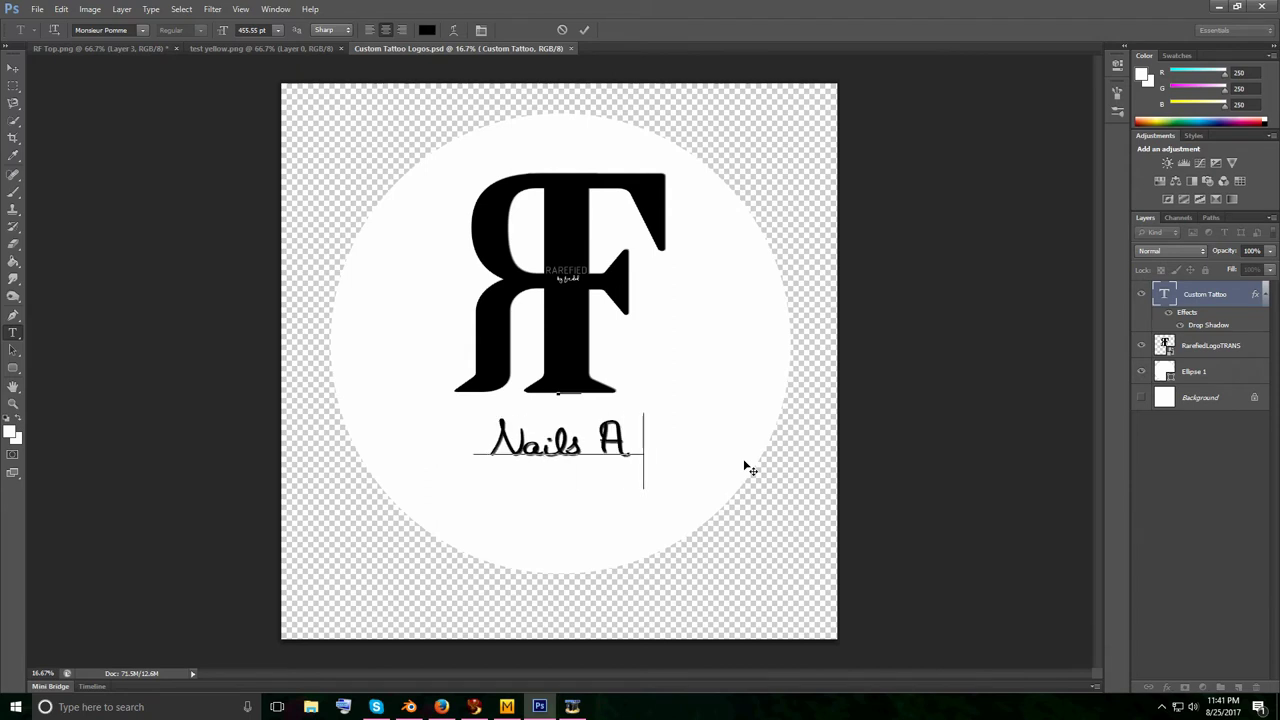
pyautogui.write('pplier')
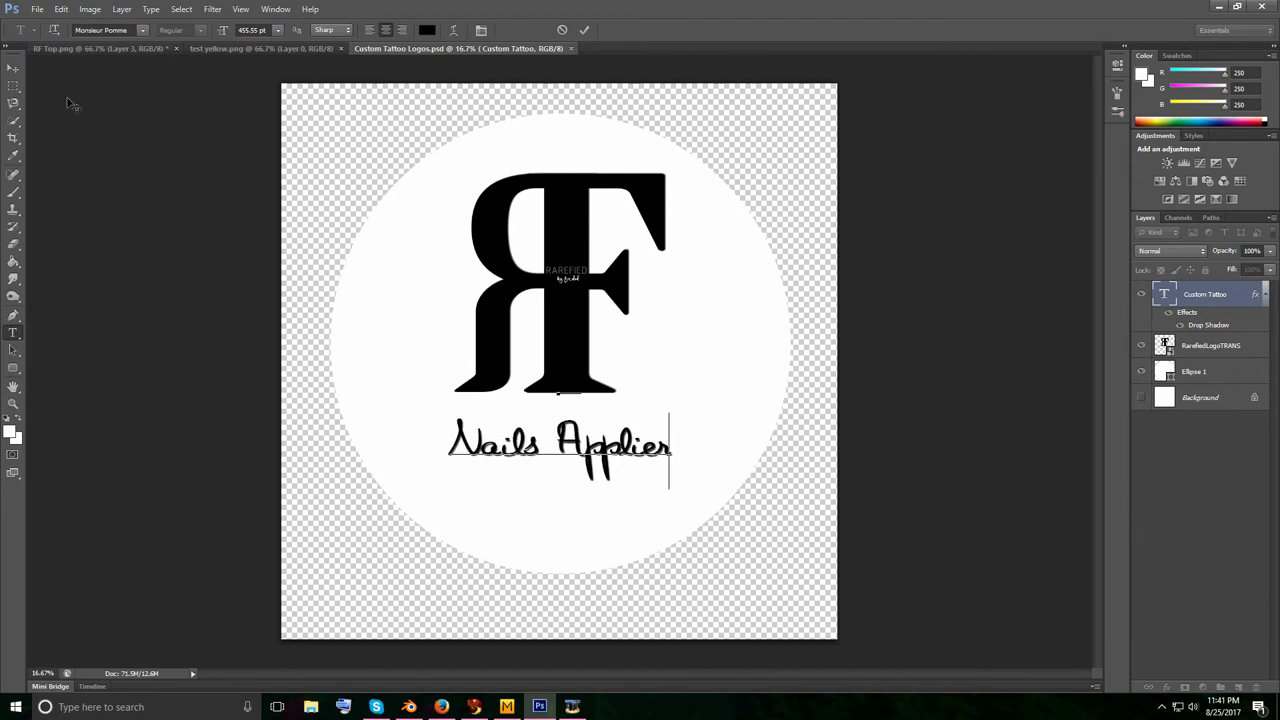
pyautogui.click(13, 71)
# - Resize the logo image to 1000 pixels wide with constrained proportions
pyautogui.click(34, 10)
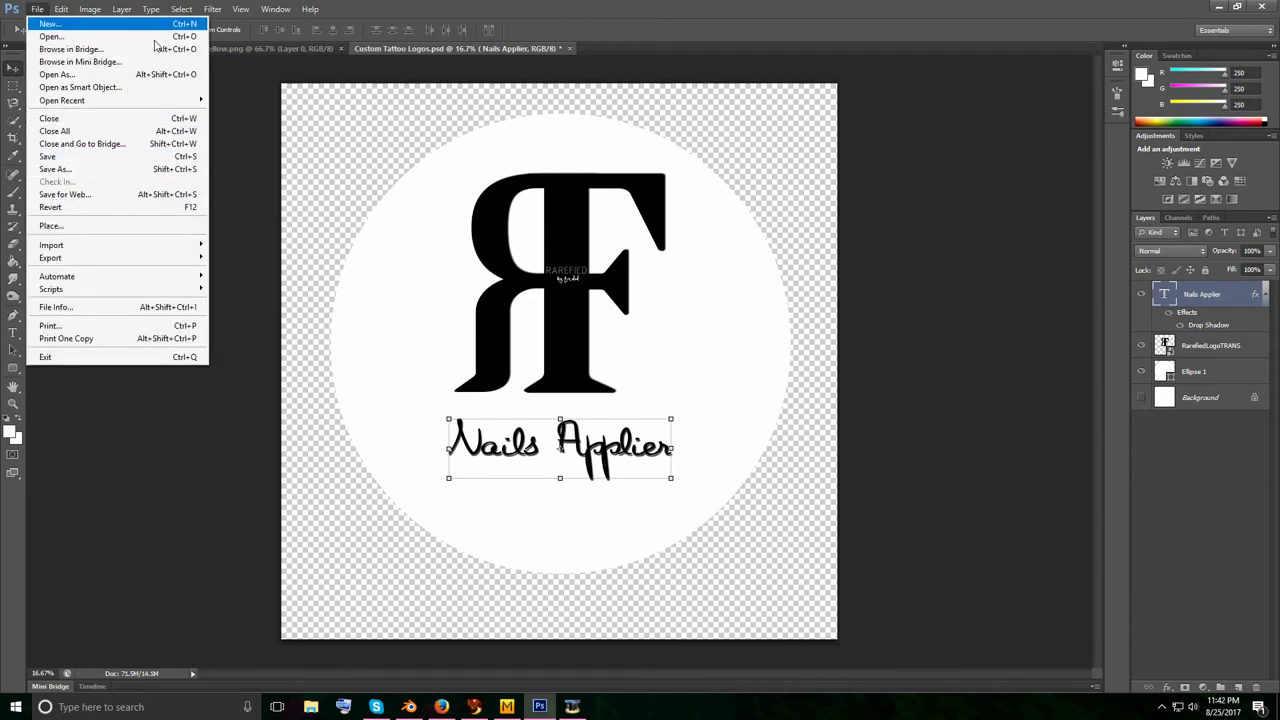
pyautogui.moveTo(90, 9)
pyautogui.click(105, 107)
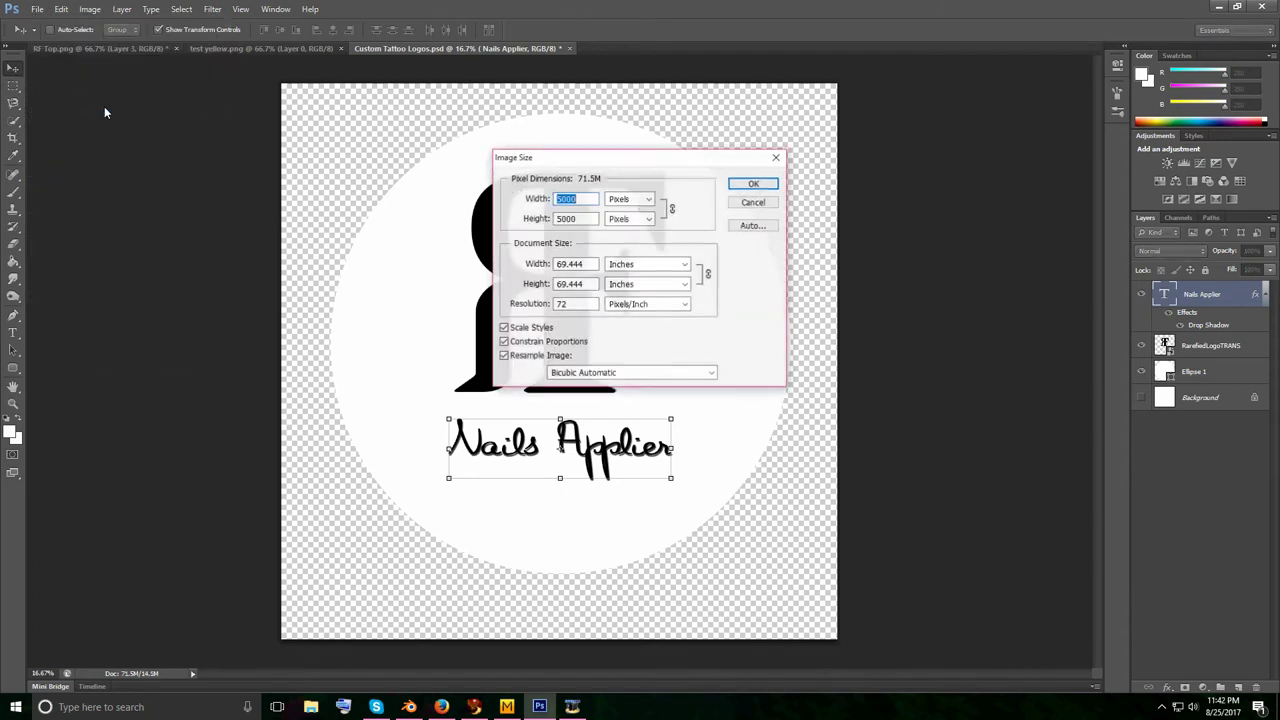
pyautogui.write('10')
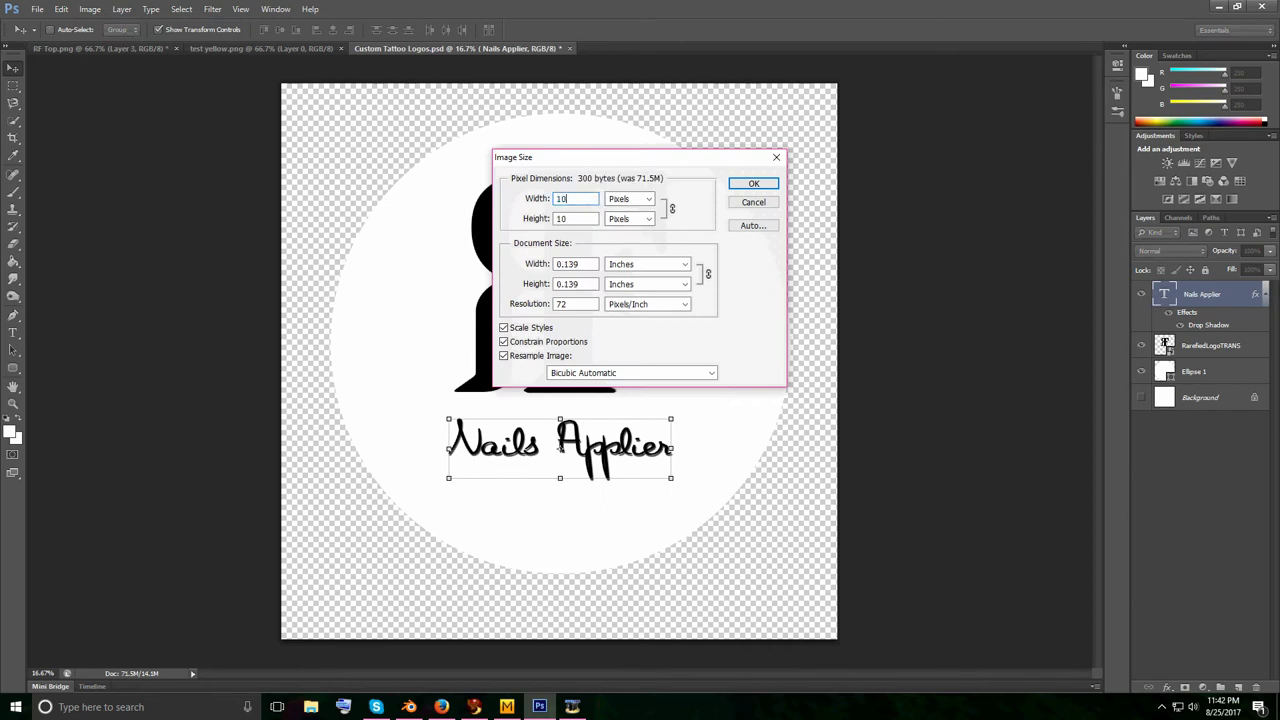
pyautogui.write('00')
pyautogui.click(754, 184)
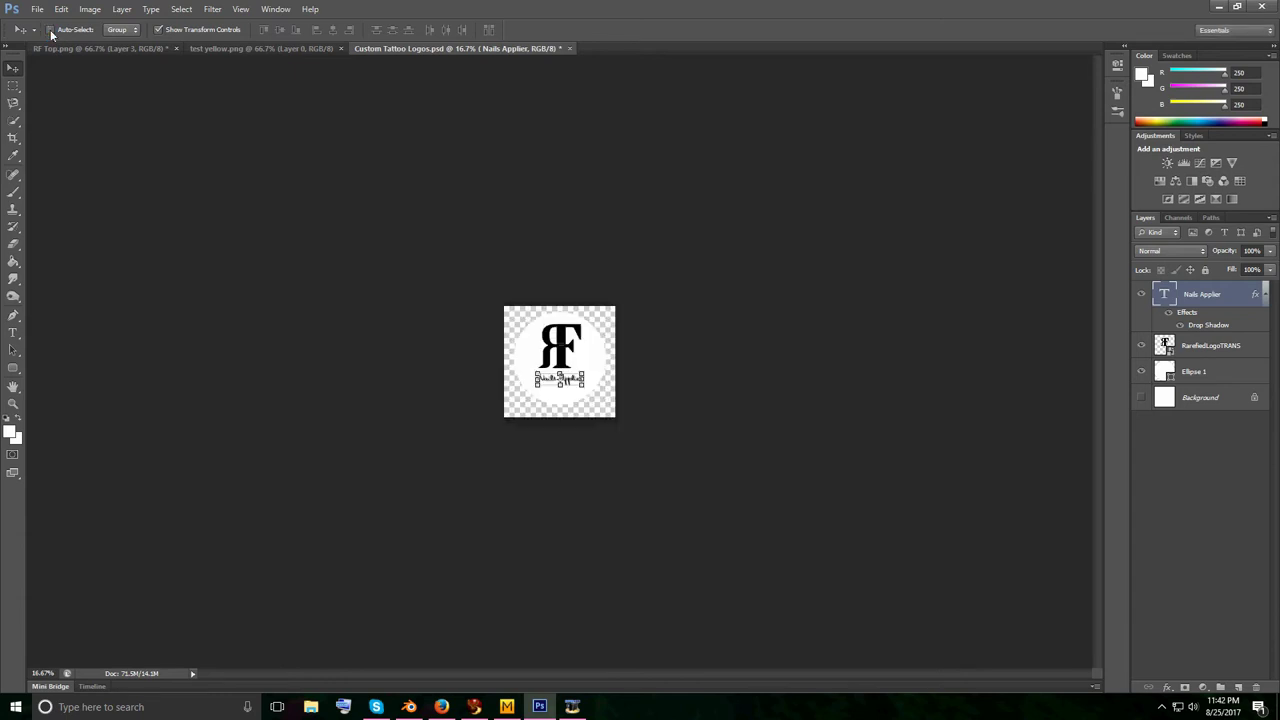
# - Save the logo as a PNG named Nails Applier Logos RF in the RAREFIED folder, with smallest compression and no interlacing
pyautogui.click(44, 16)
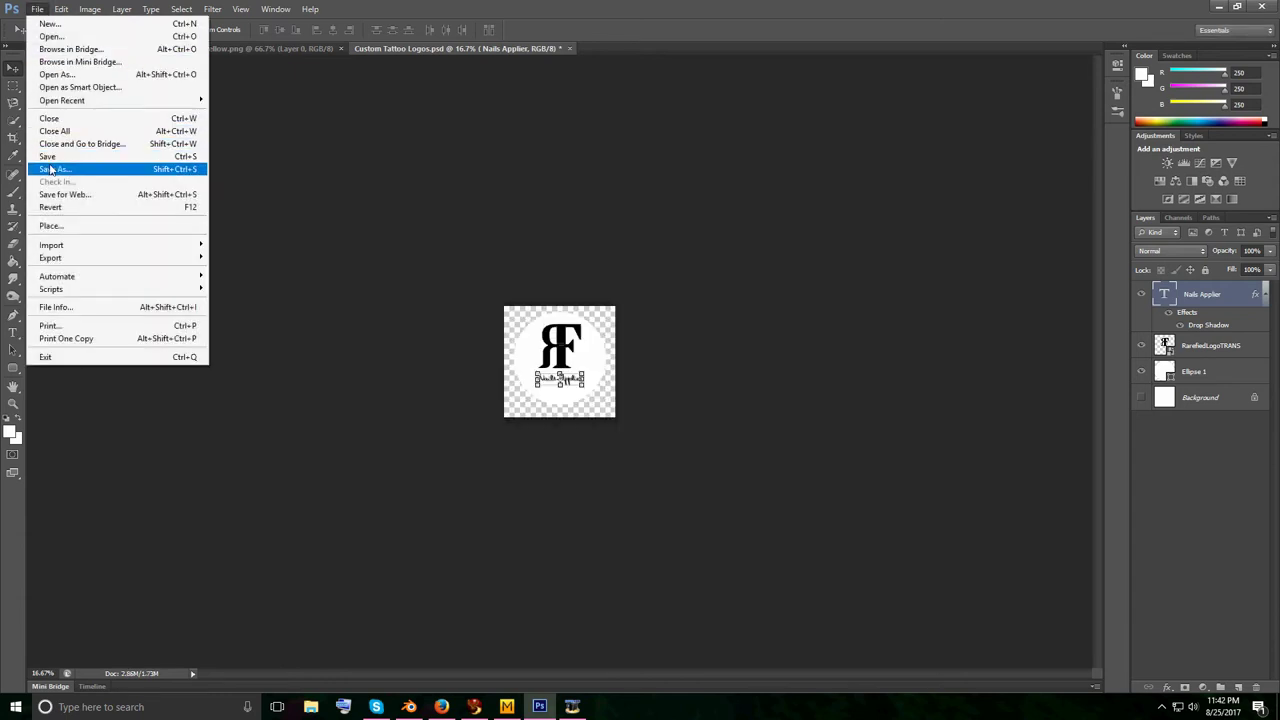
pyautogui.click(56, 169)
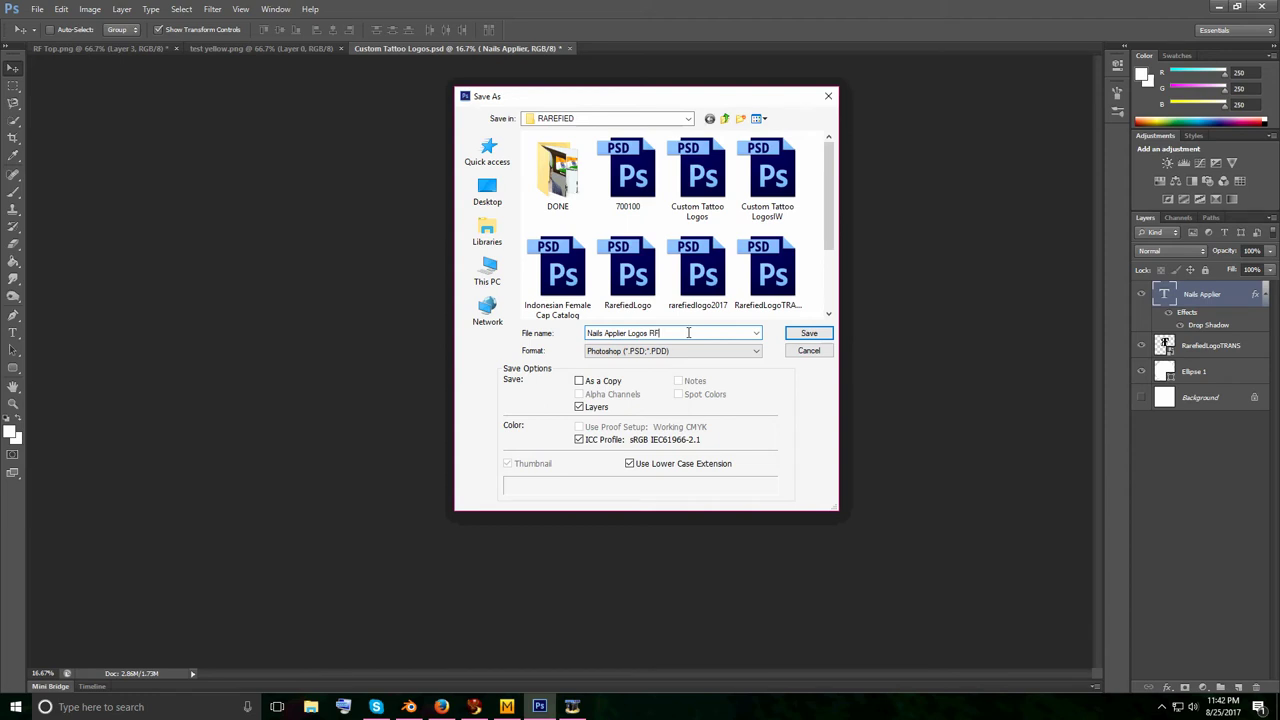
pyautogui.click(680, 351)
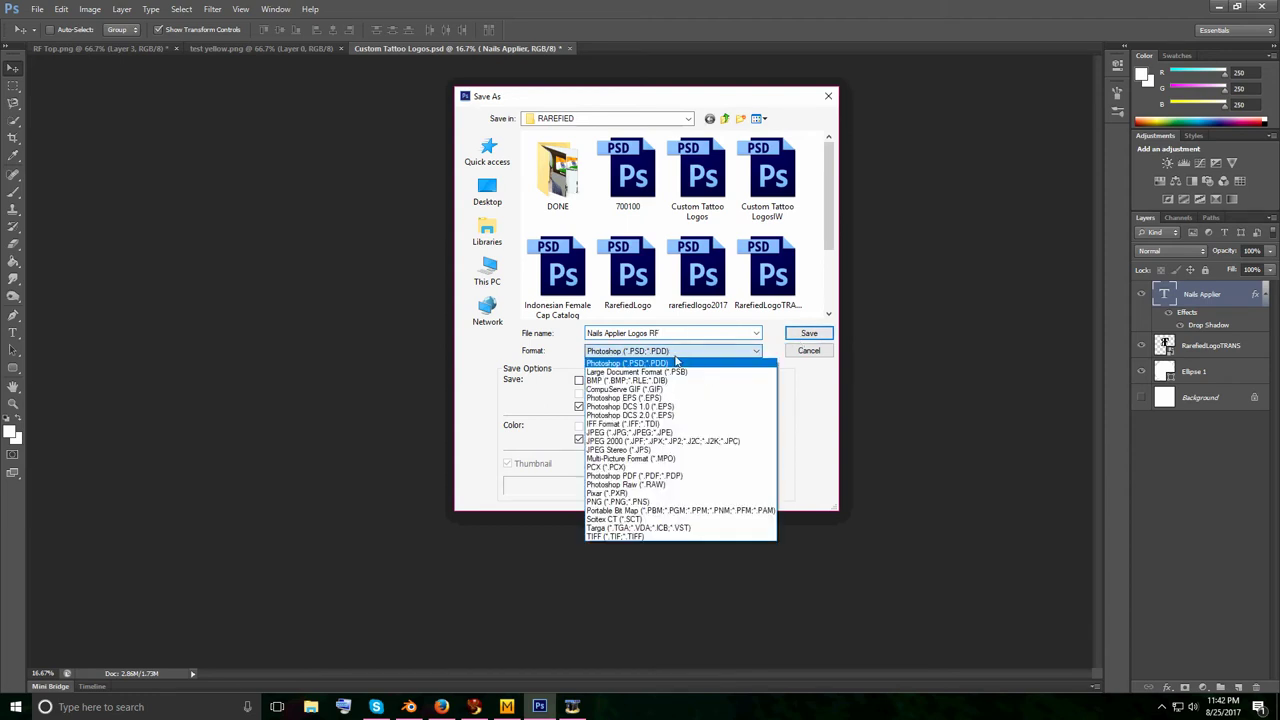
pyautogui.click(616, 501)
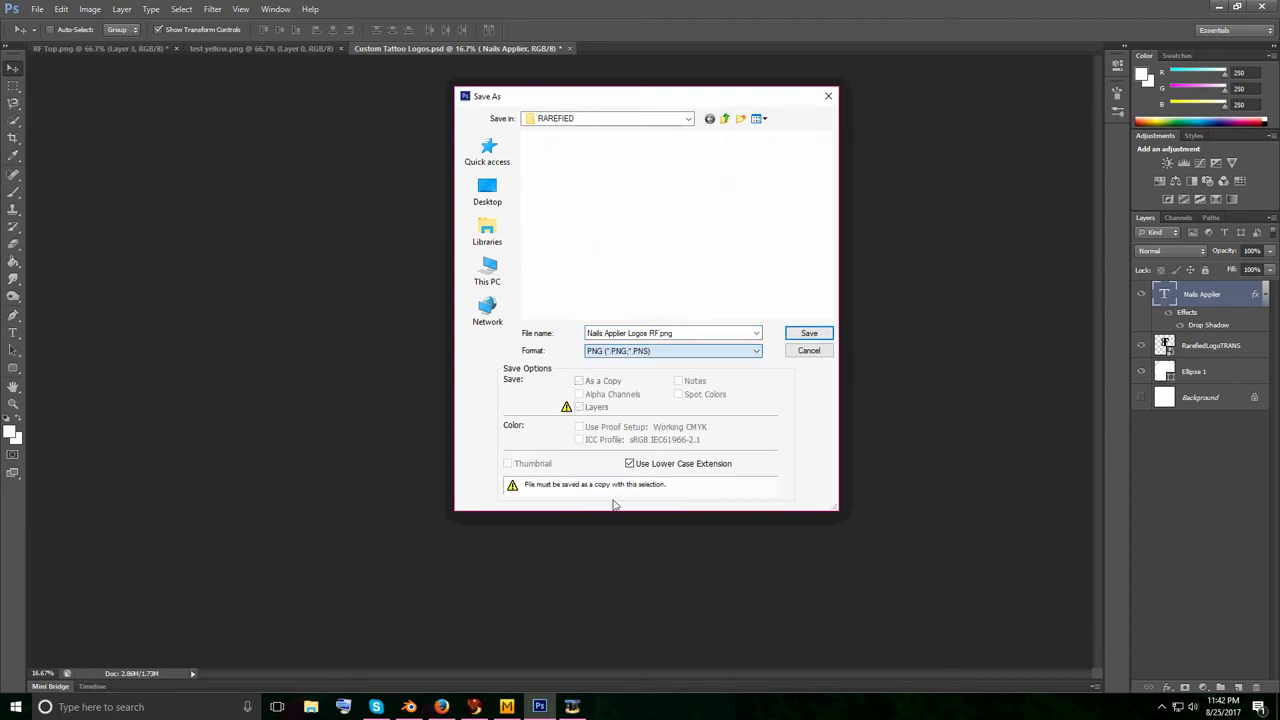
pyautogui.click(806, 334)
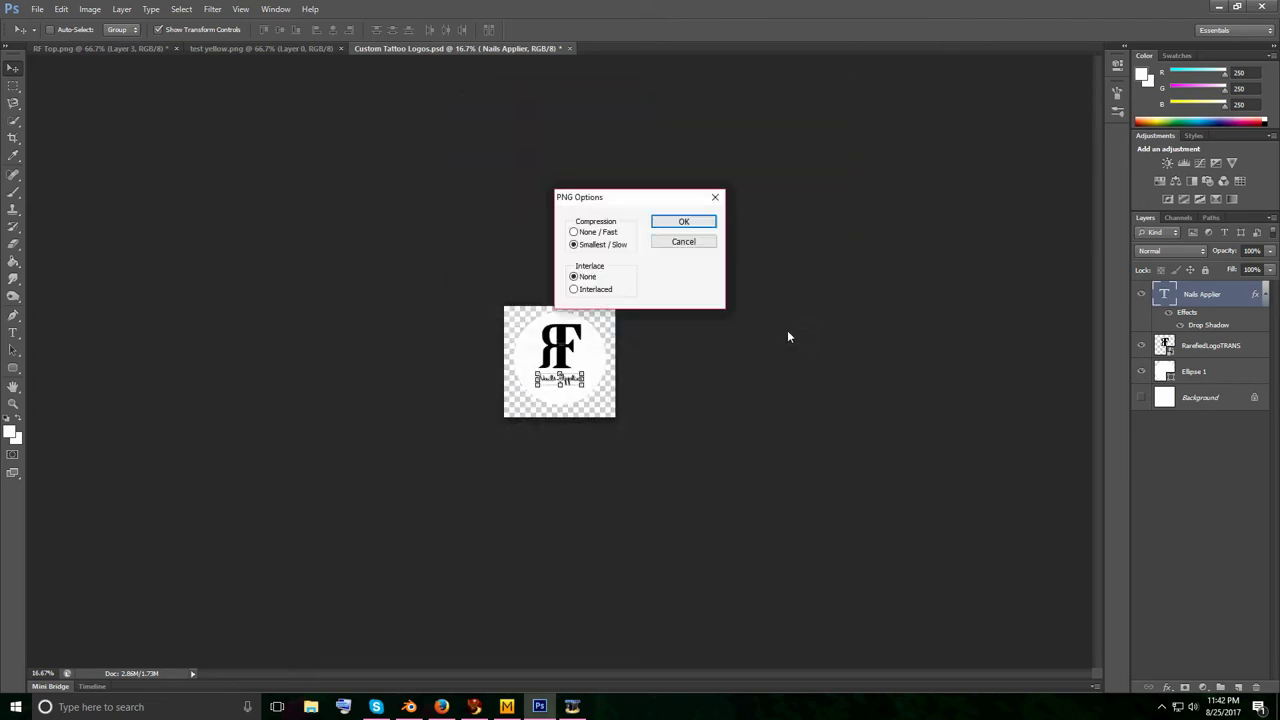
pyautogui.click(683, 221)
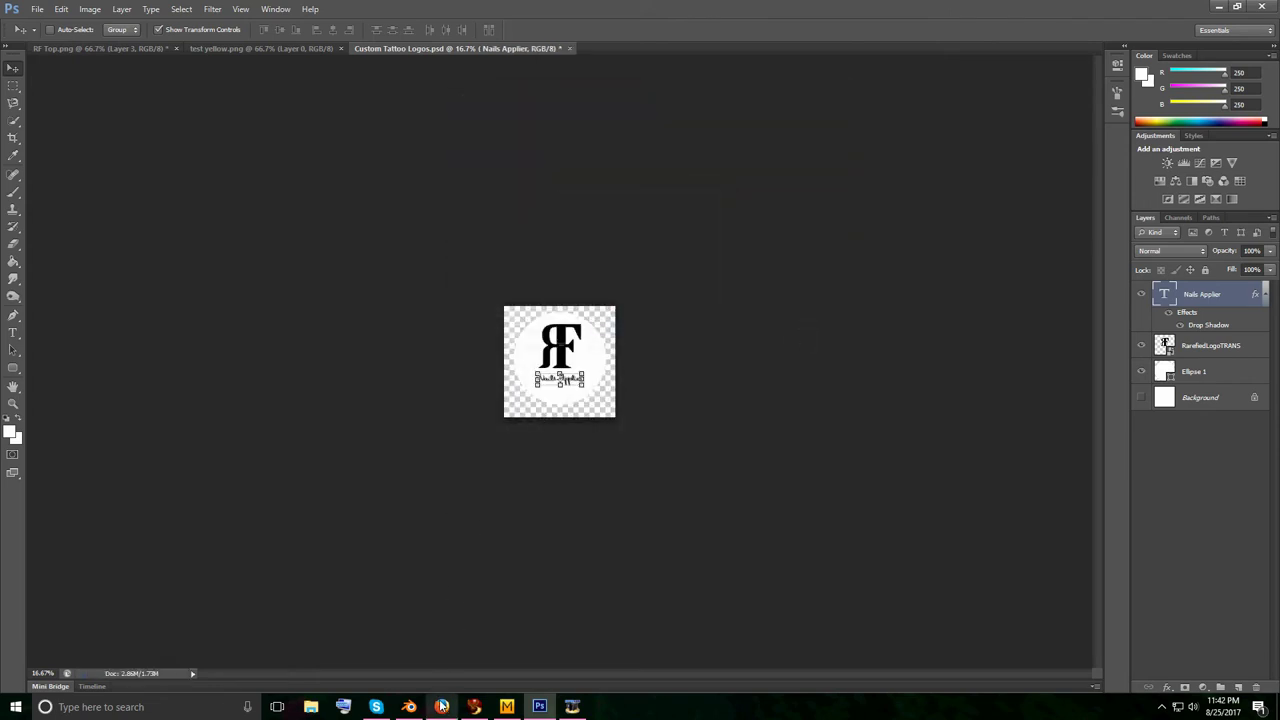
# - Switch to Firestorm and upload the Nails Applier Logos RF image from the CREATE > RAREFIED folder, dismissing the payment notice
pyautogui.click(474, 706)
pyautogui.click(124, 21)
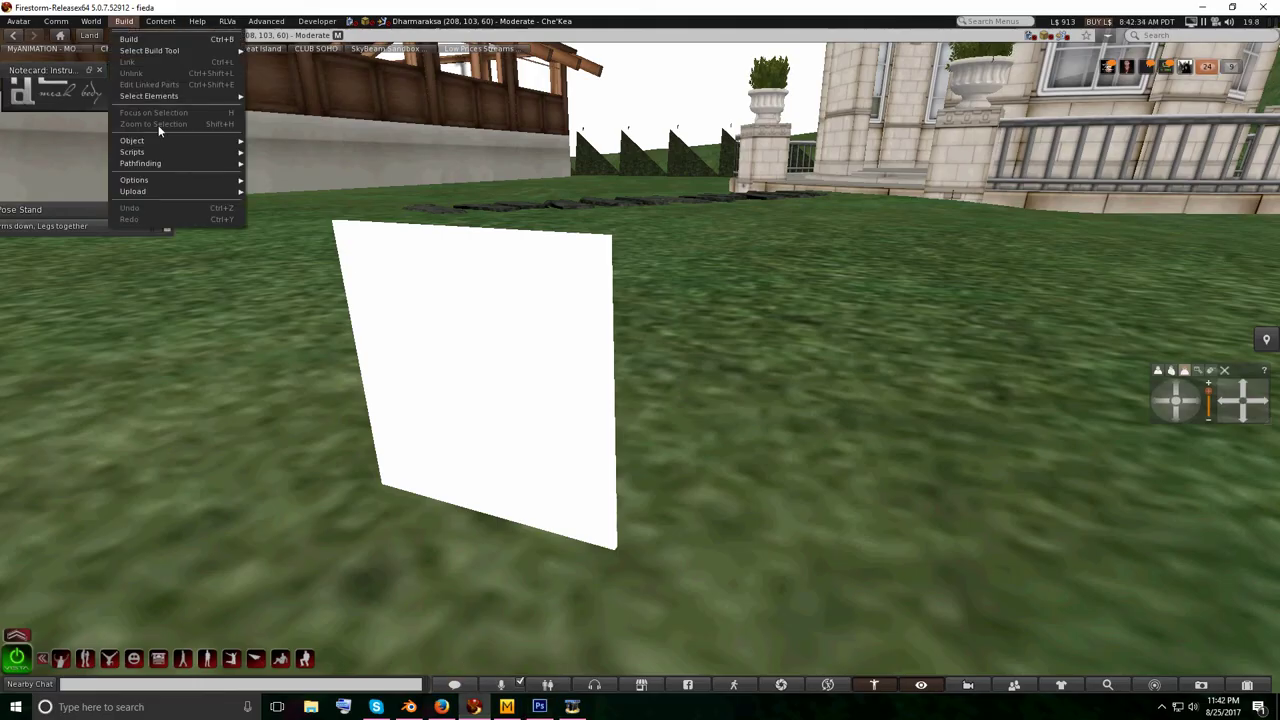
pyautogui.moveTo(220, 194)
pyautogui.click(275, 194)
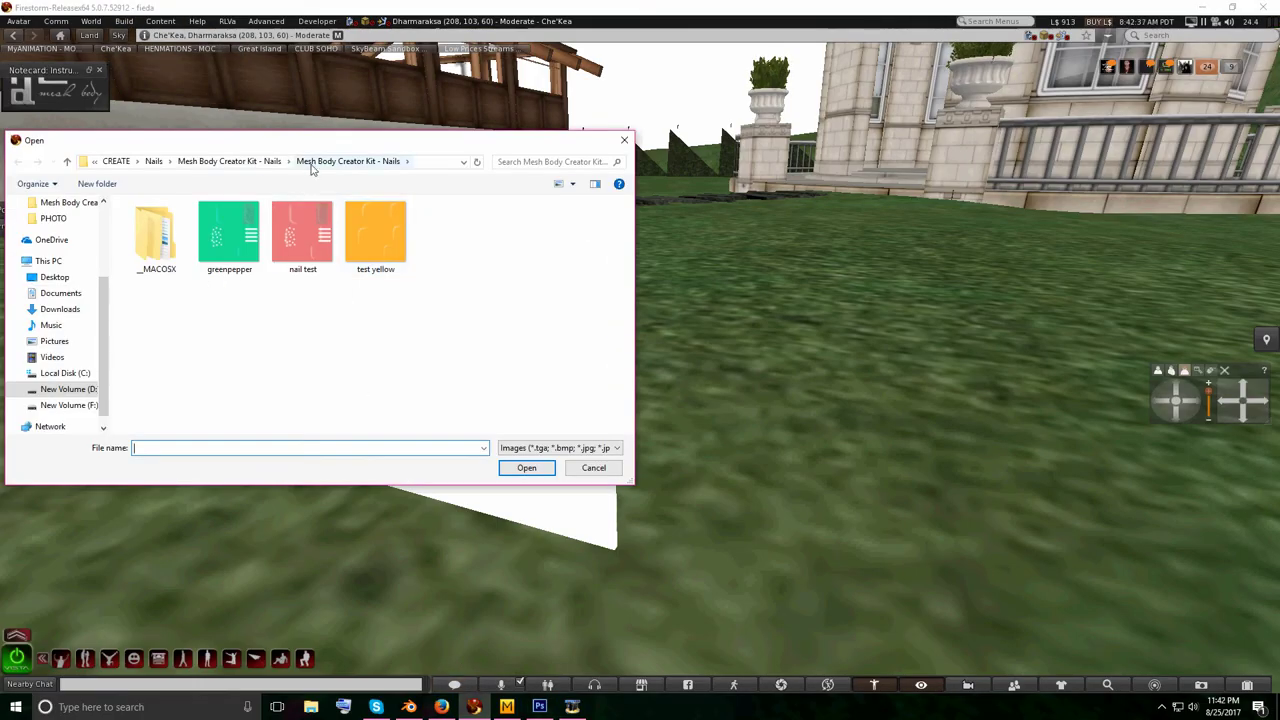
pyautogui.click(116, 161)
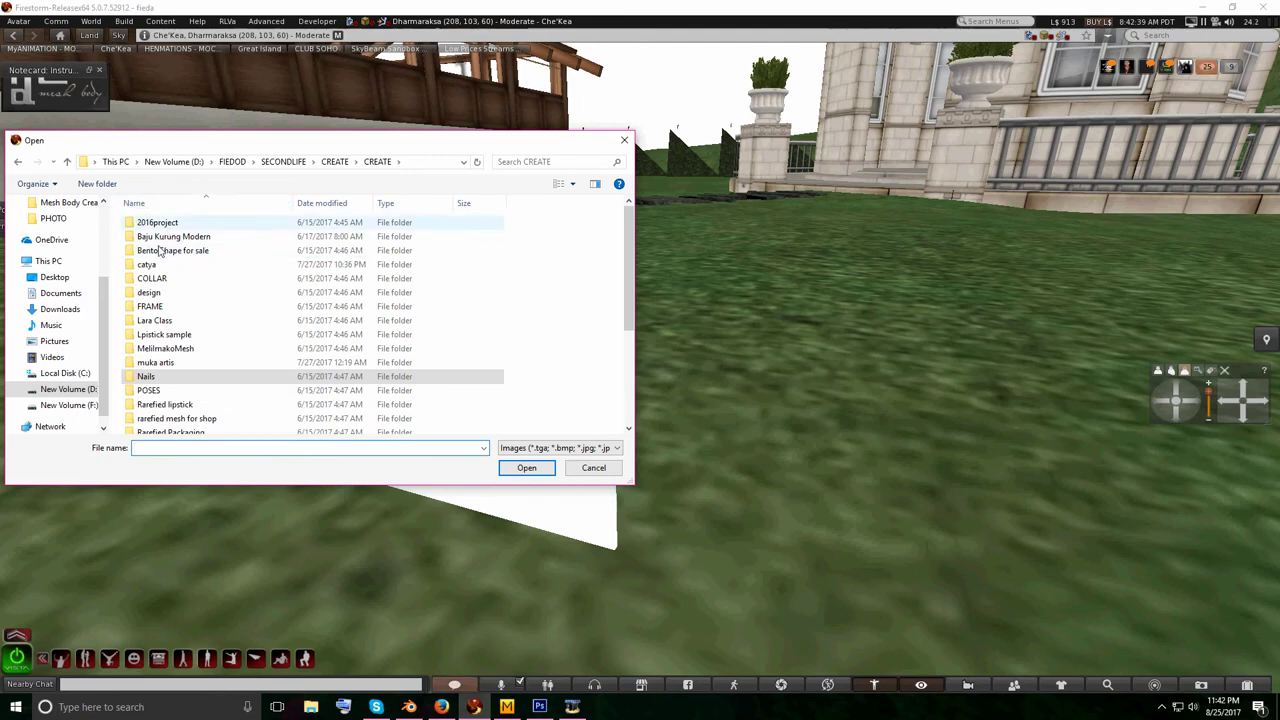
pyautogui.click(334, 161)
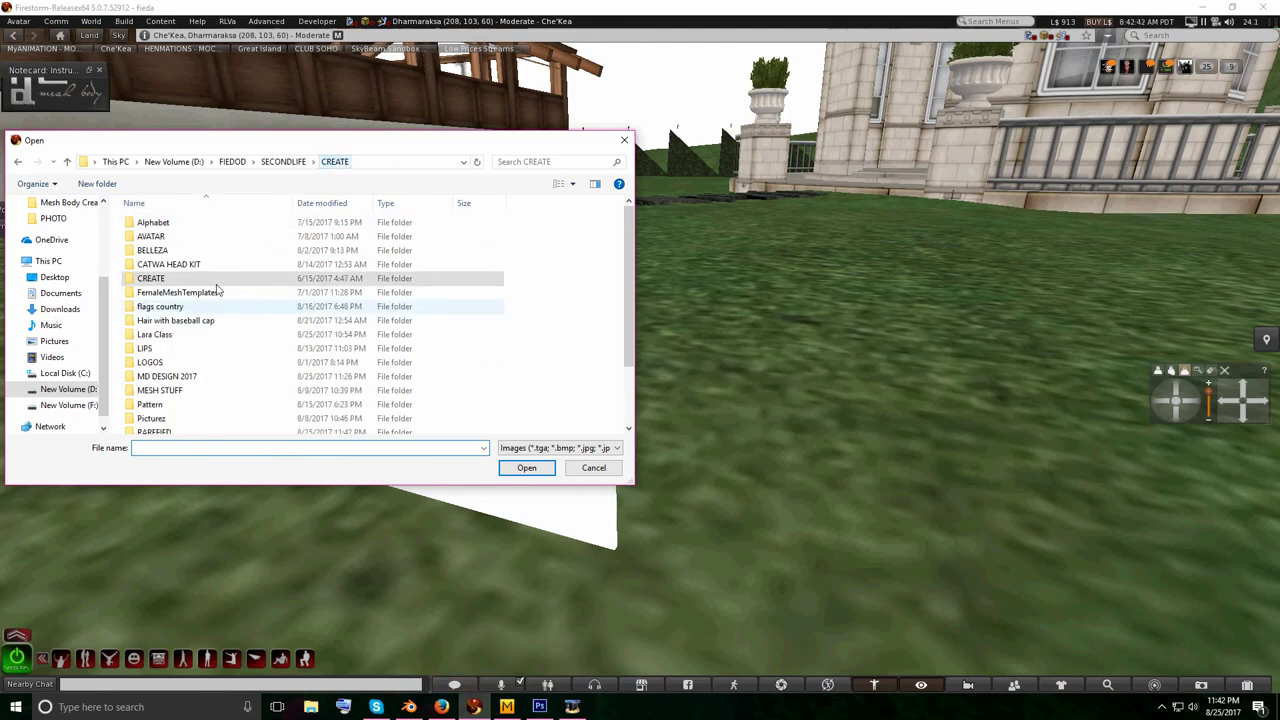
pyautogui.scroll(-1, 160, 420)
pyautogui.doubleClick(157, 424)
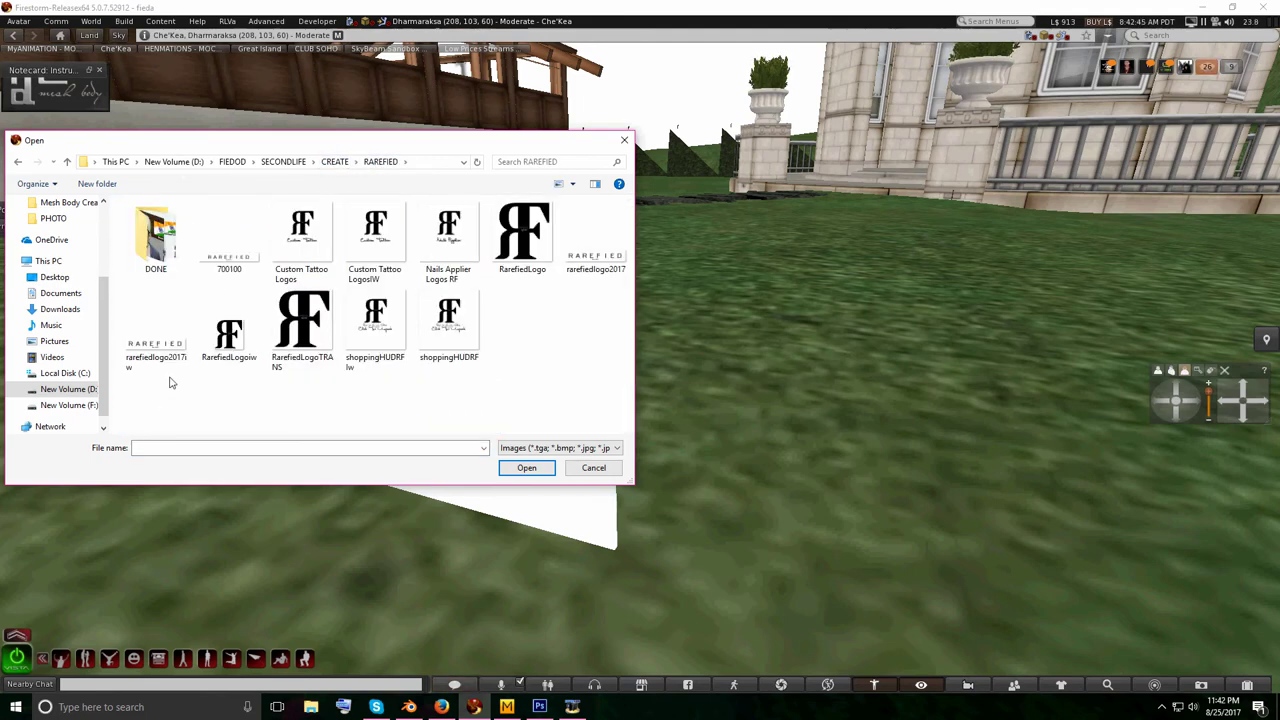
pyautogui.click(448, 232)
pyautogui.click(524, 466)
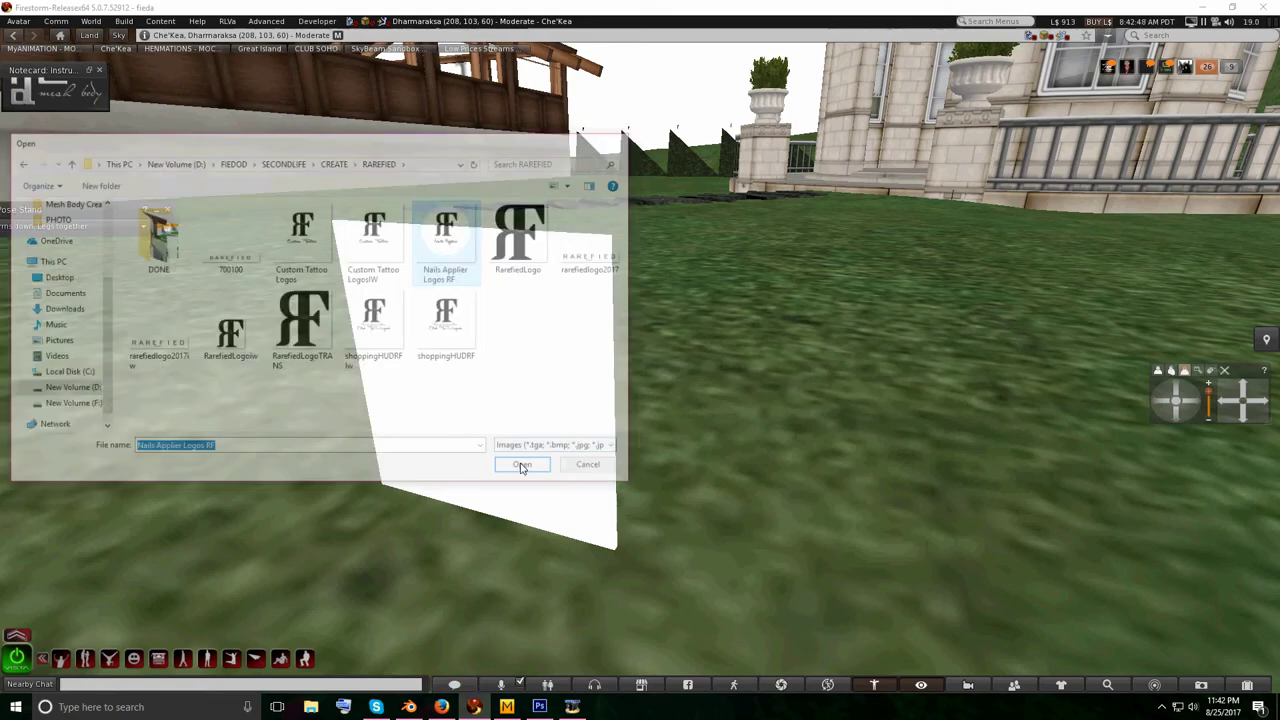
pyautogui.click(591, 496)
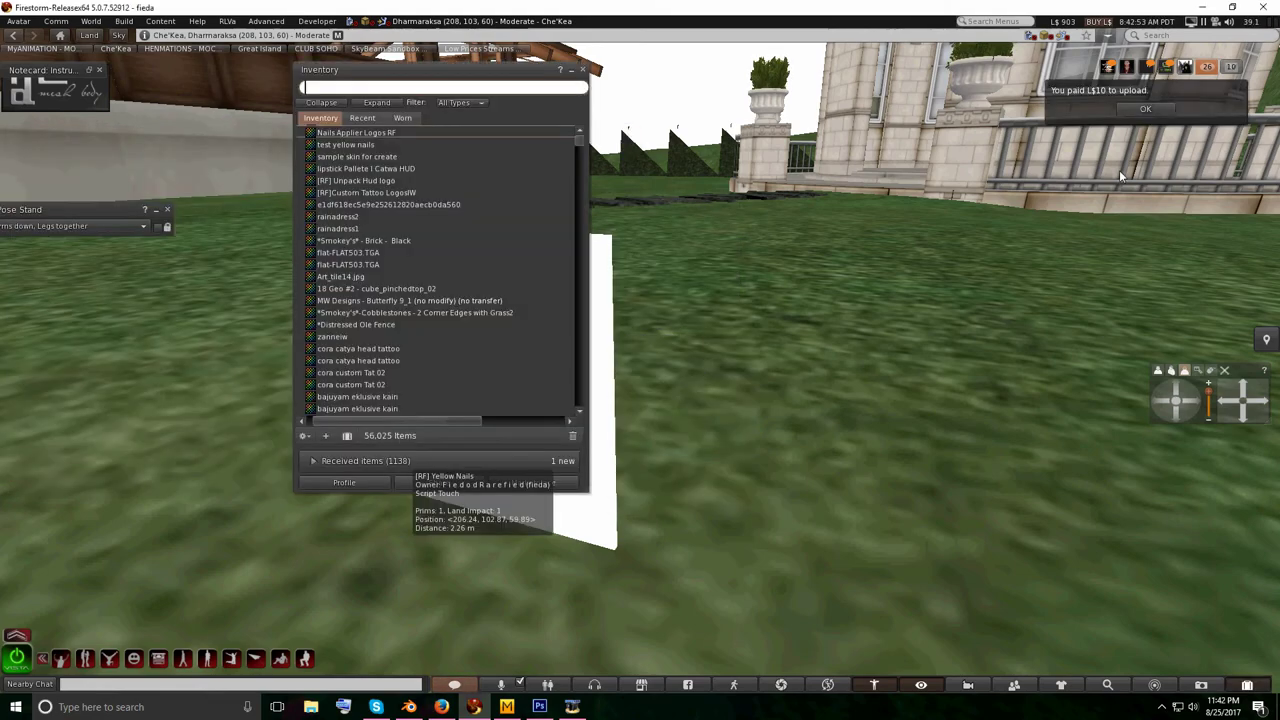
pyautogui.click(1145, 110)
# - Edit the white panel, apply the Nails Applier Logos RF texture to it, and close the inventory and build windows
pyautogui.moveTo(467, 74); pyautogui.dragTo(901, 110)
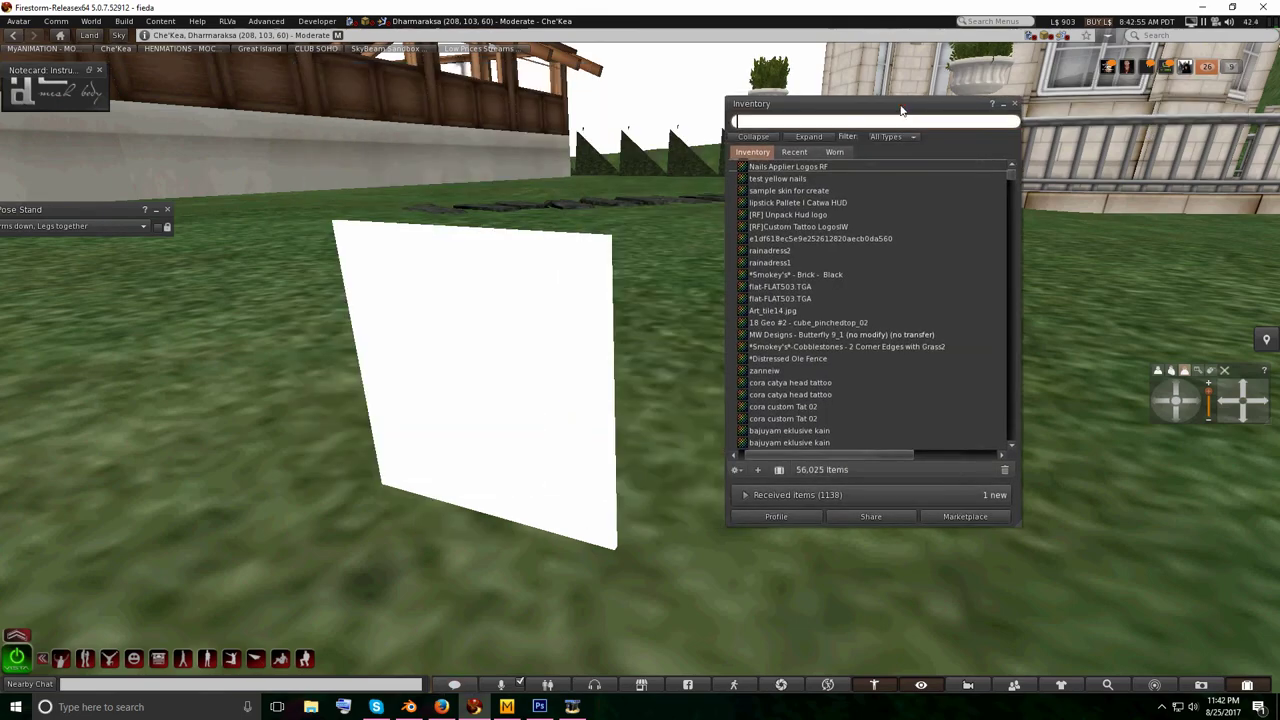
pyautogui.rightClick(493, 317)
pyautogui.click(540, 340)
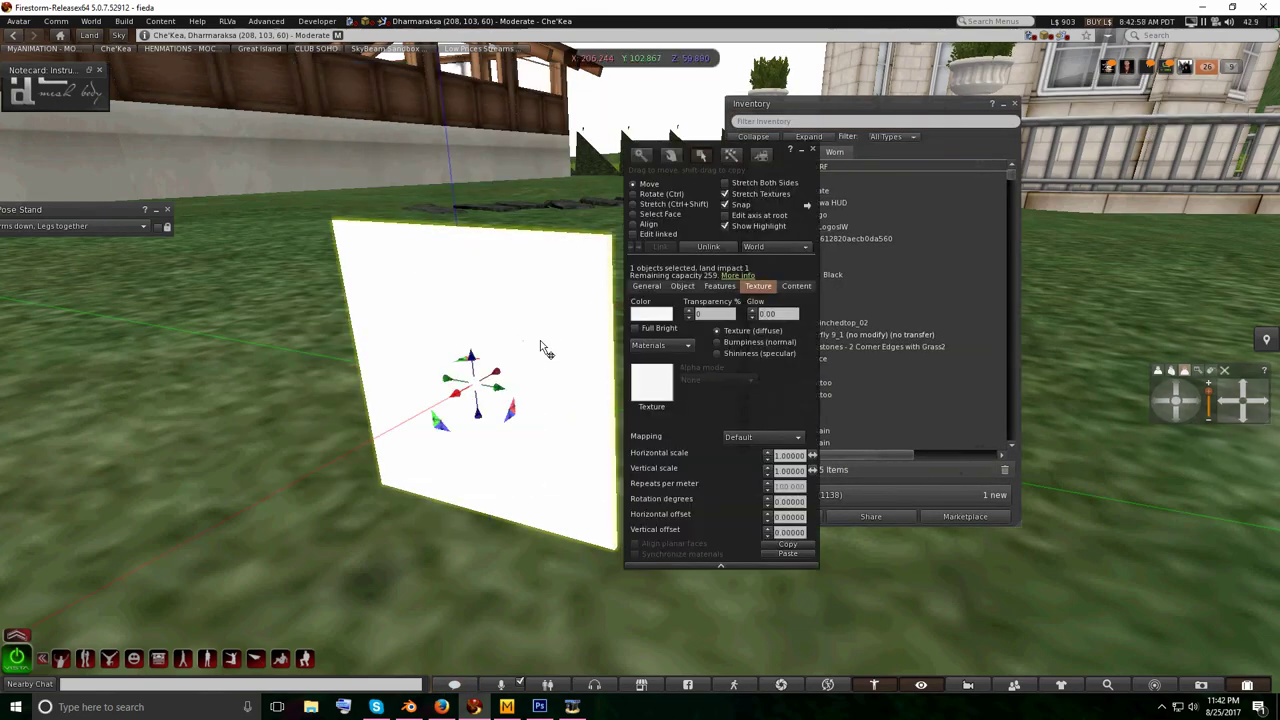
pyautogui.click(1016, 104)
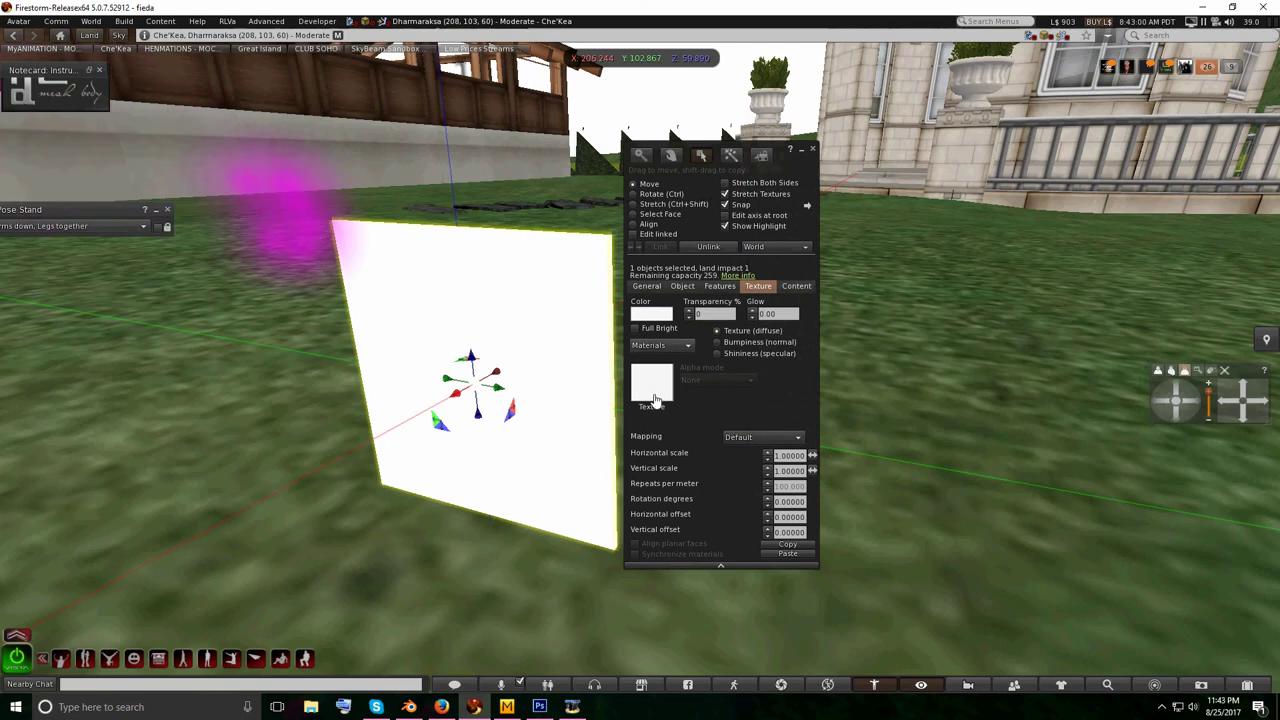
pyautogui.click(652, 386)
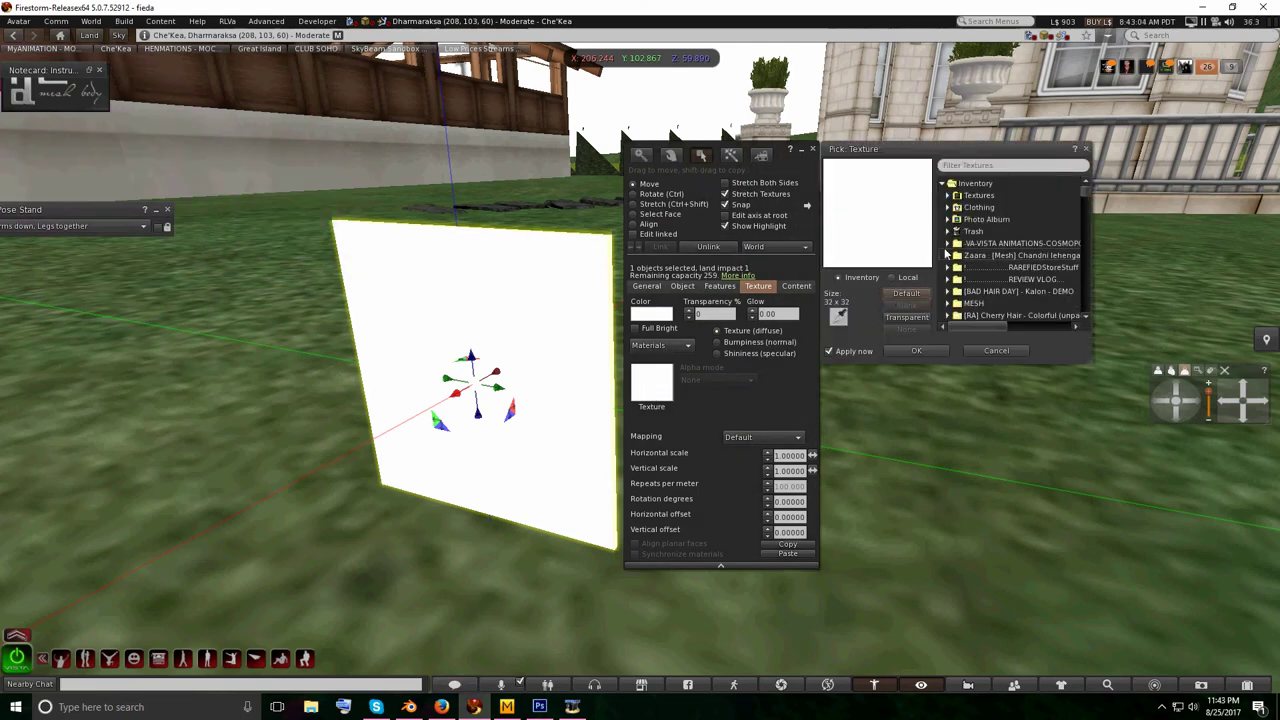
pyautogui.click(965, 279)
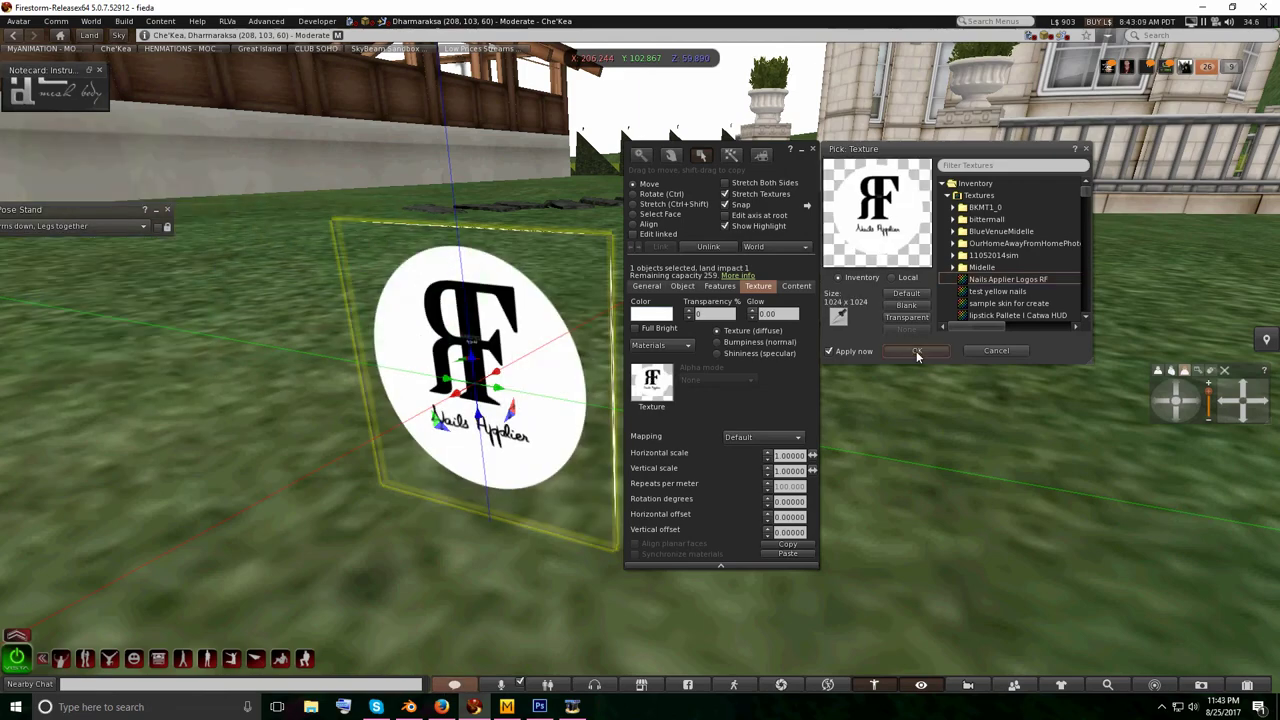
pyautogui.click(916, 351)
pyautogui.click(814, 150)
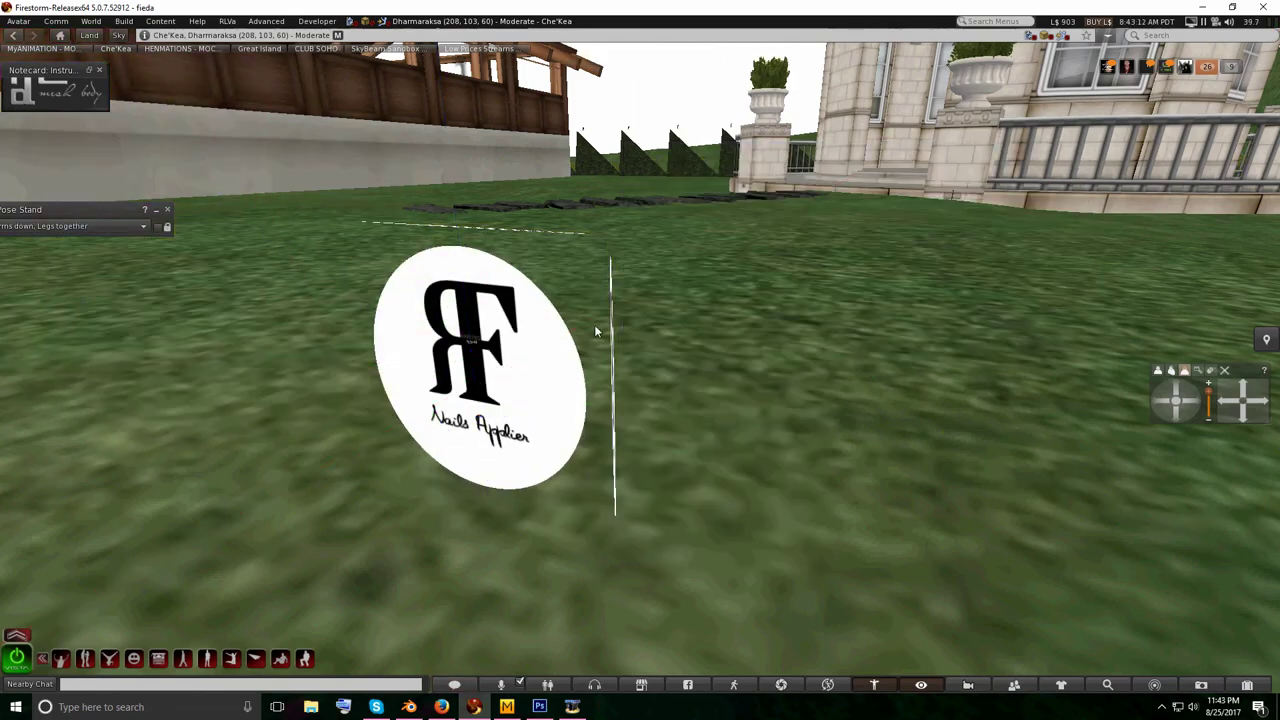
# - Reset the camera to the avatar and take the logo-textured nails applier object from the ground into the inventory
pyautogui.press('Escape')
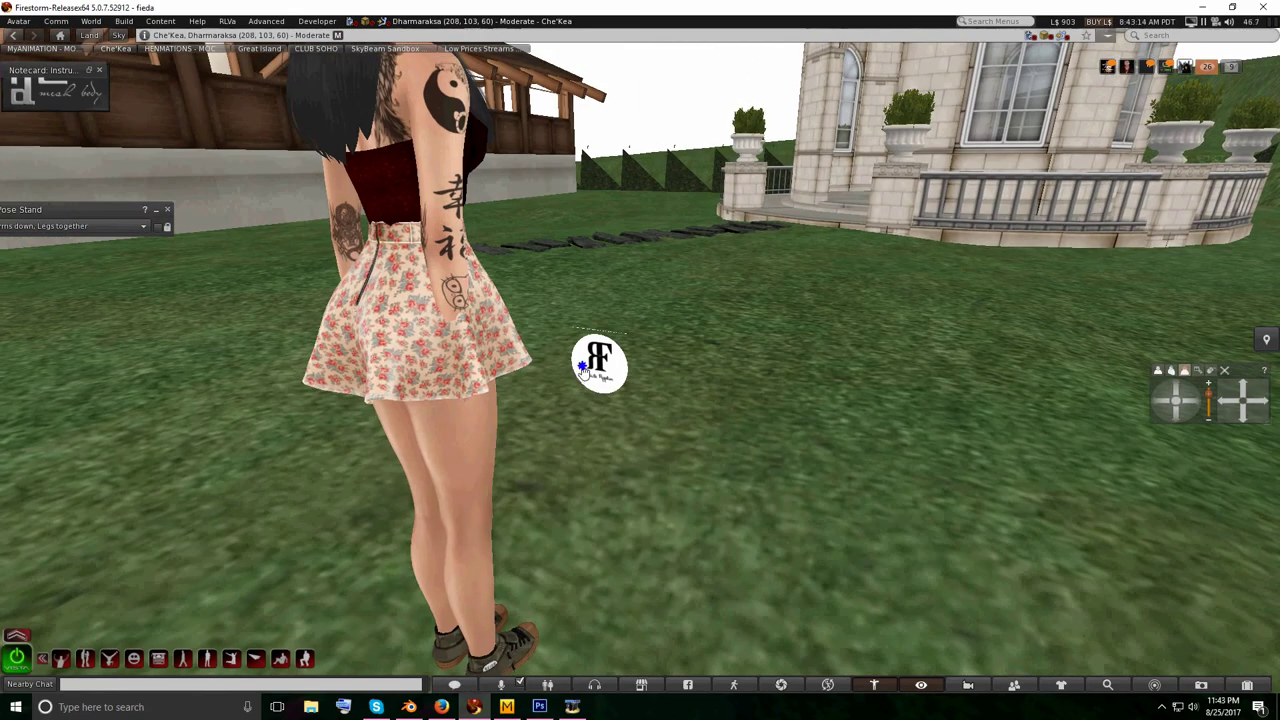
pyautogui.rightClick(582, 366)
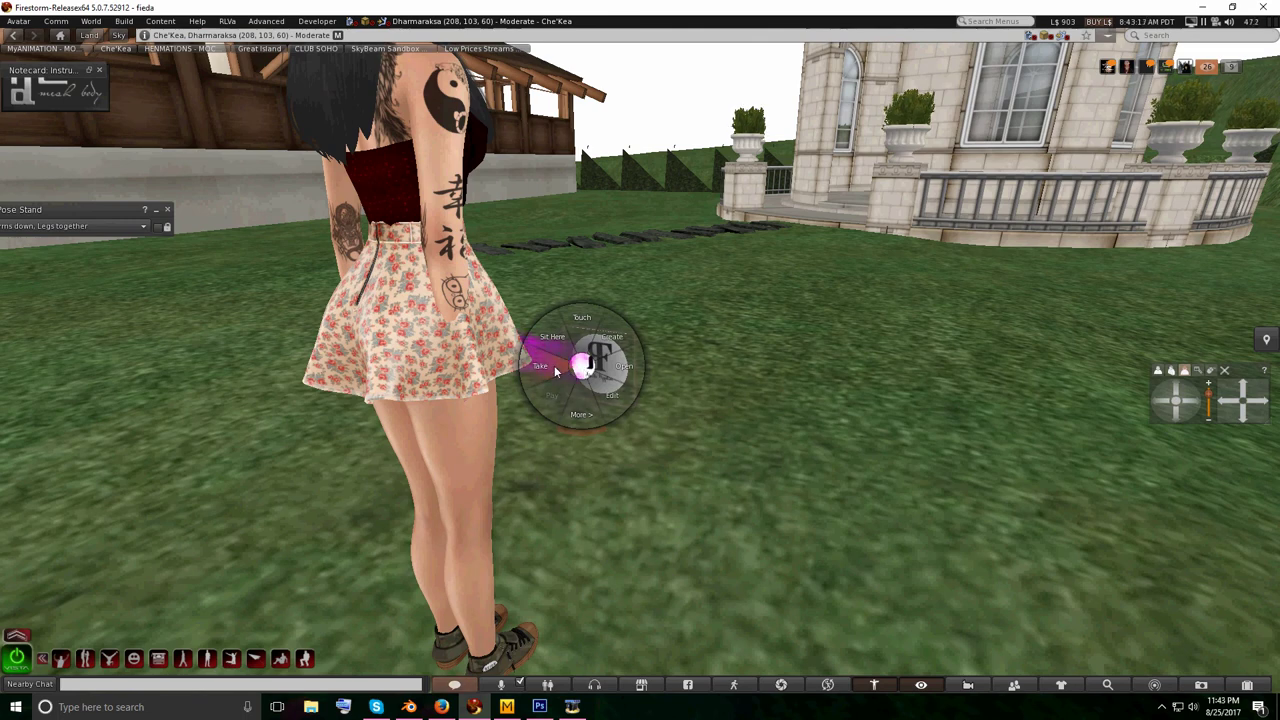
pyautogui.click(554, 366)
# - Set the pose stand to Arms forward, Legs together to present the avatar's hand and fingernails
pyautogui.click(133, 226)
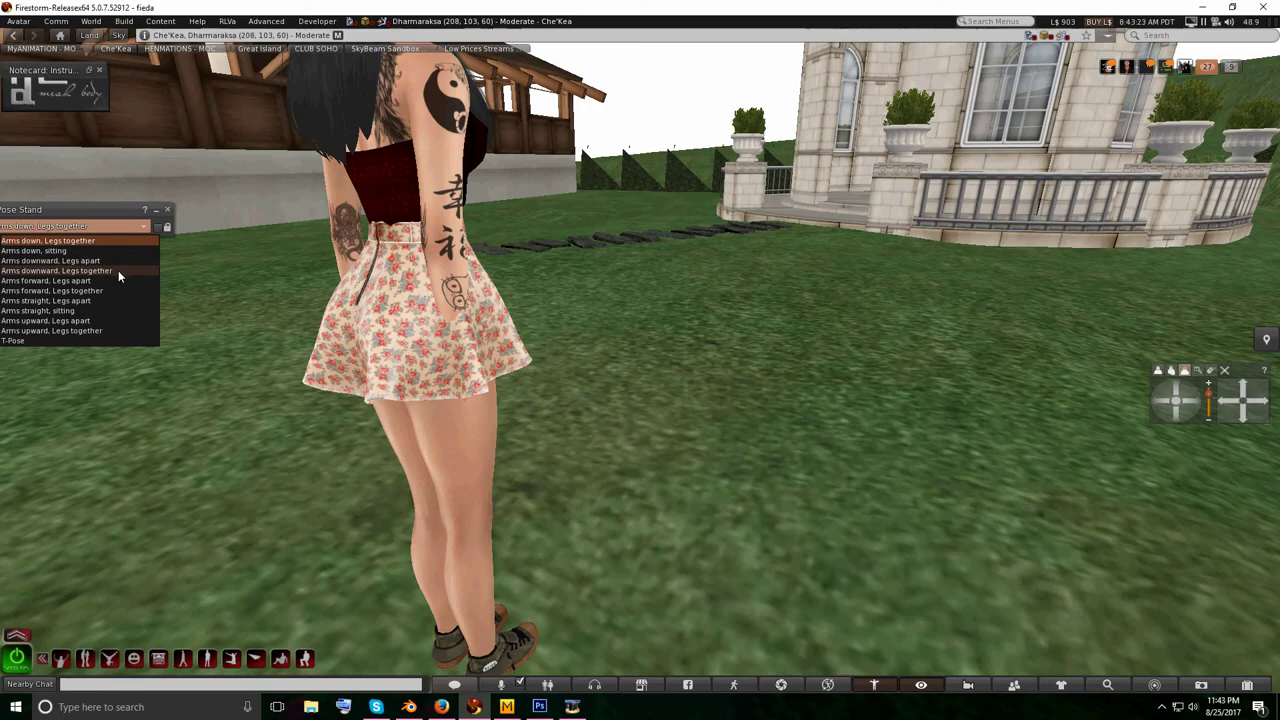
pyautogui.click(104, 327)
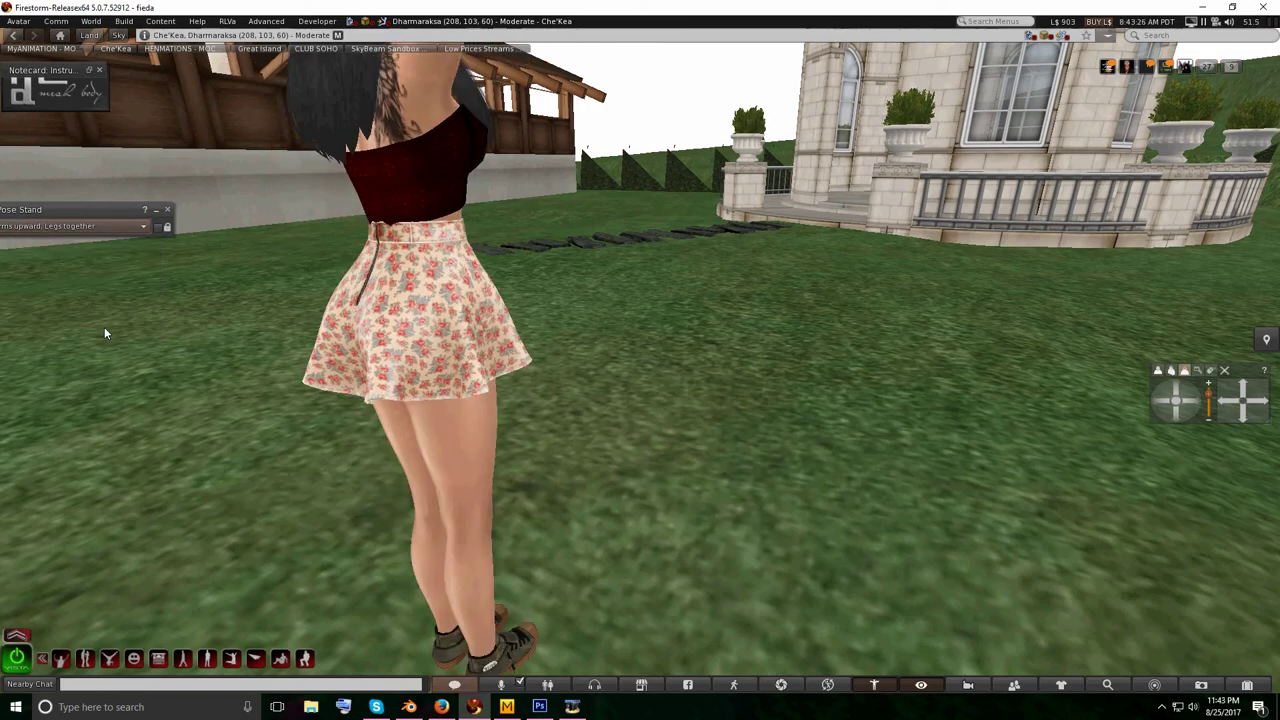
pyautogui.click(122, 226)
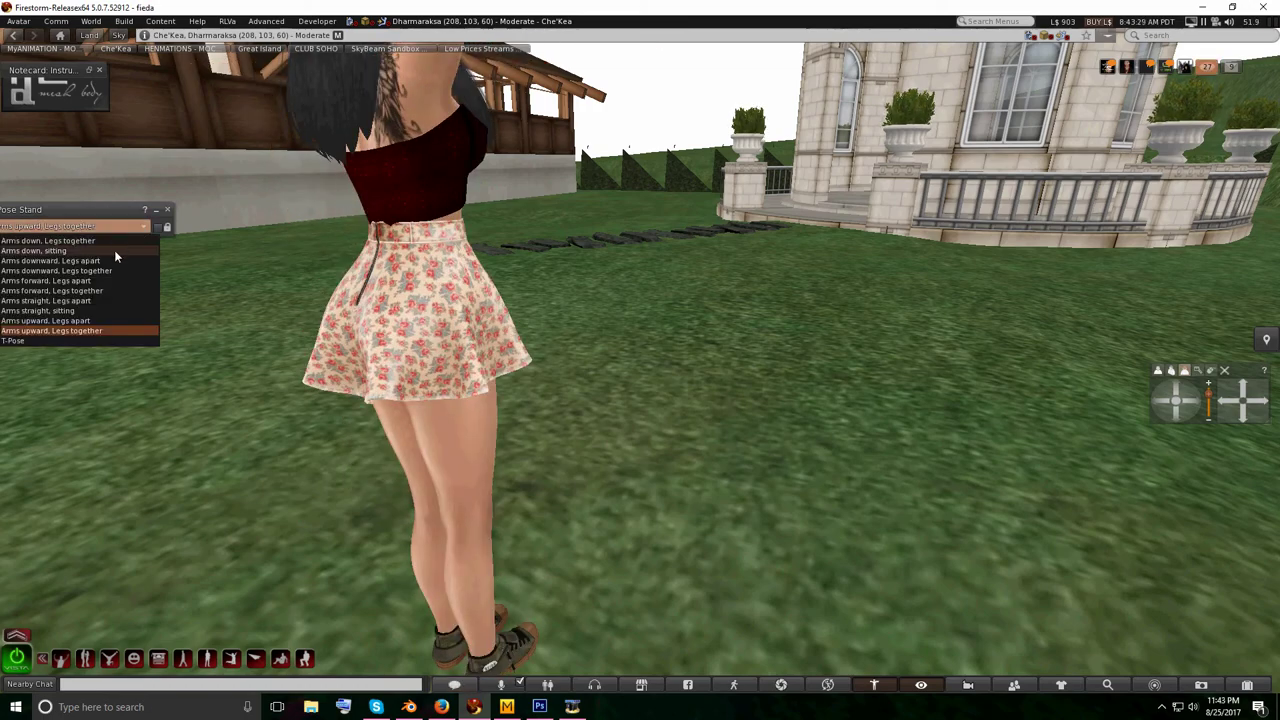
pyautogui.click(97, 290)
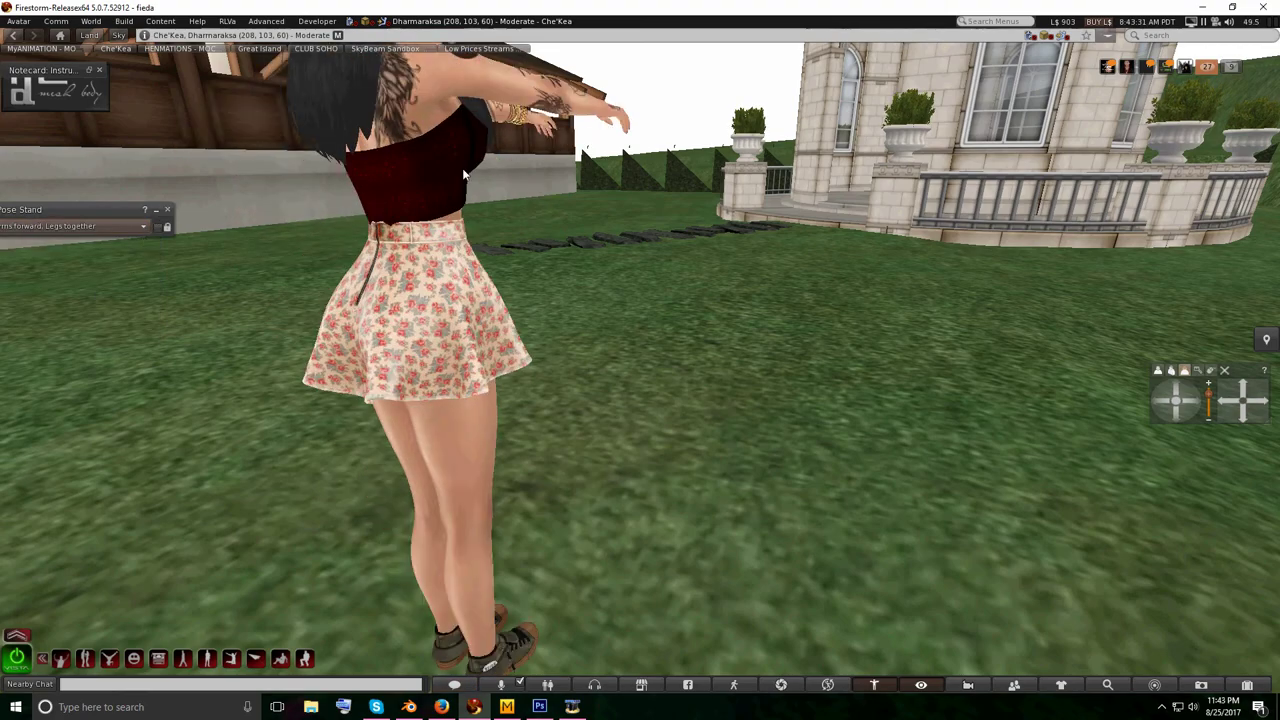
pyautogui.keyDown('alt'); pyautogui.moveTo(624, 113); pyautogui.dragTo(200, 140); pyautogui.keyUp('alt')
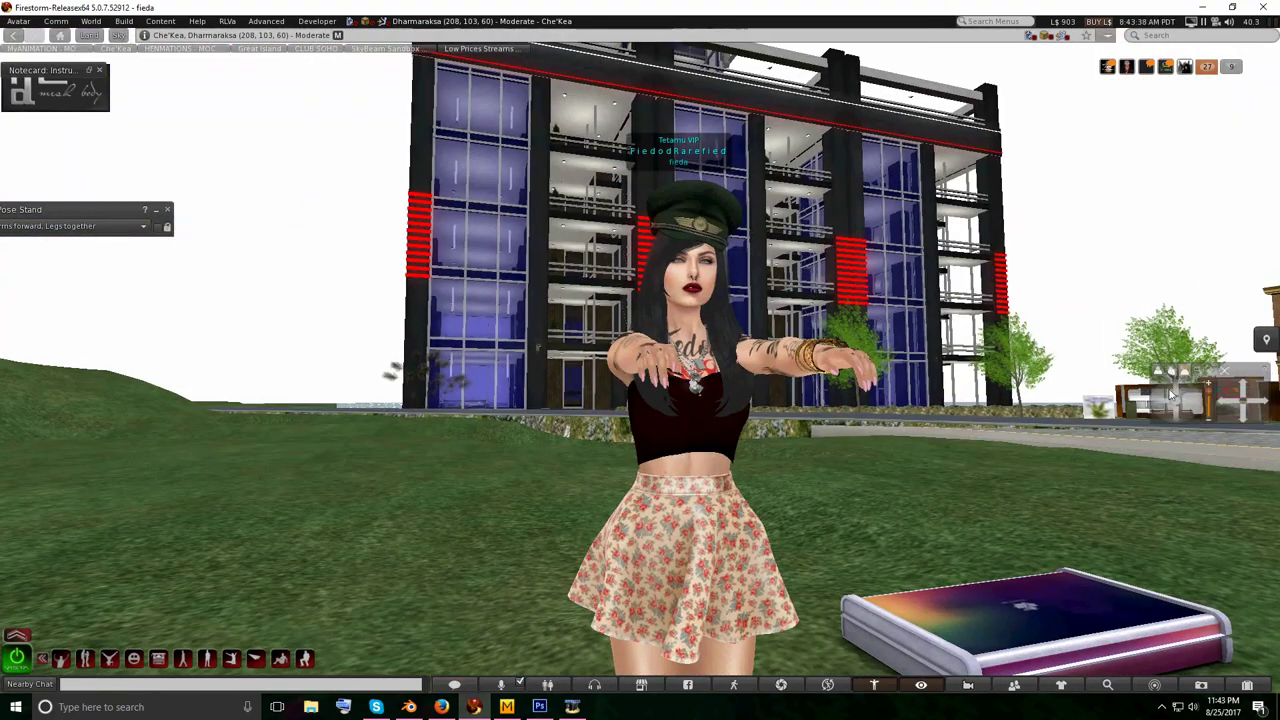
pyautogui.keyDown('alt'); pyautogui.moveTo(666, 394); pyautogui.dragTo(640, 366); pyautogui.keyUp('alt')
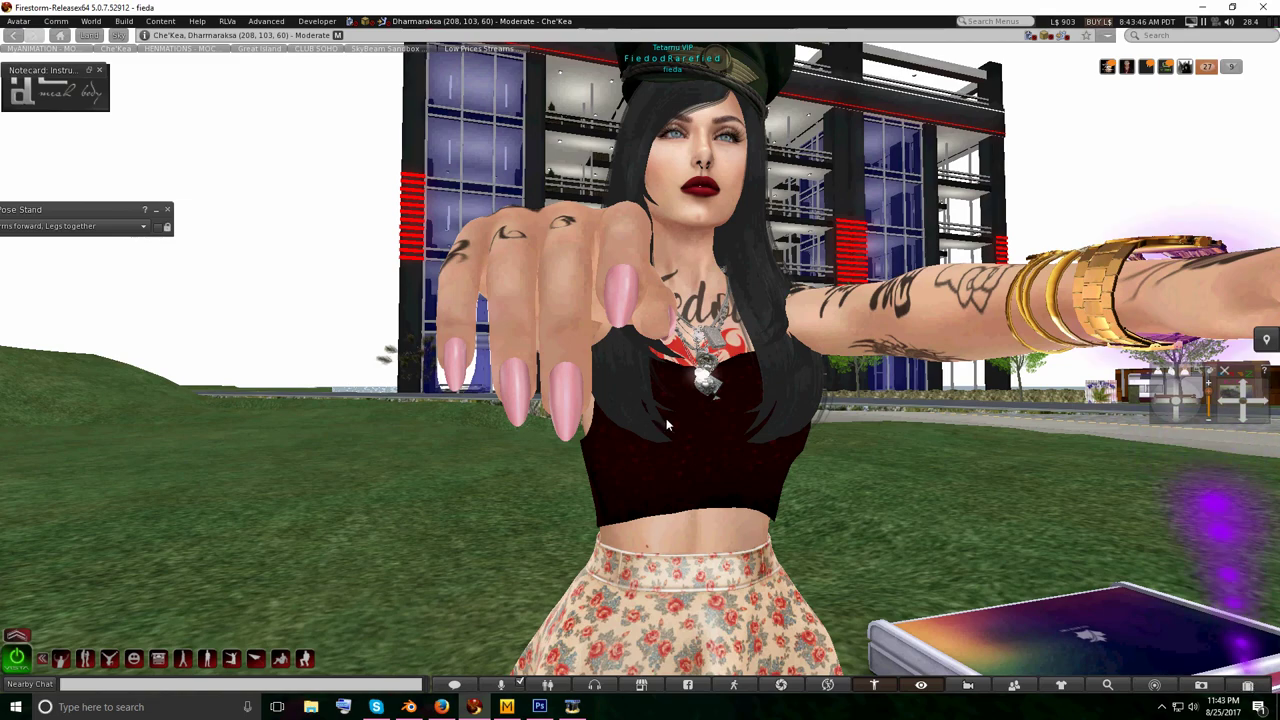
# - Open the inventory beside the avatar's hand and list the recently acquired items
pyautogui.hotkey('ctrl', 'i')
pyautogui.moveTo(777, 103); pyautogui.dragTo(257, 131)
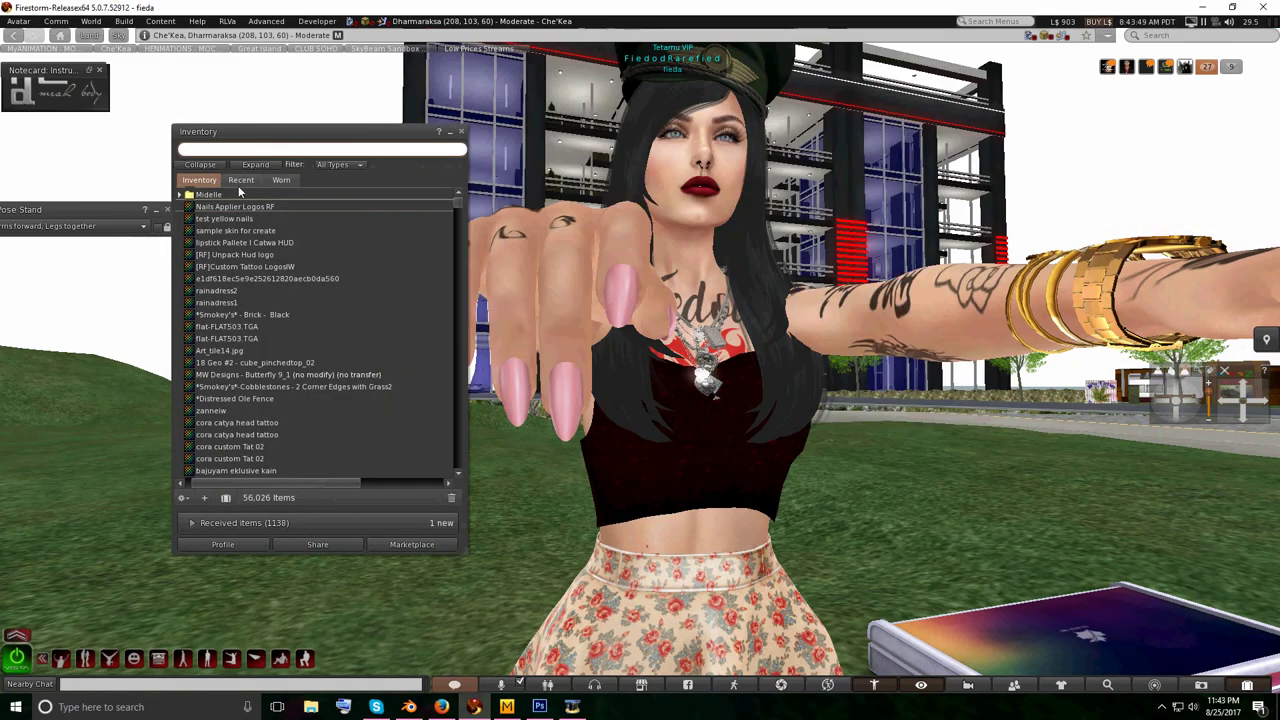
pyautogui.click(241, 179)
pyautogui.rightClick(234, 223)
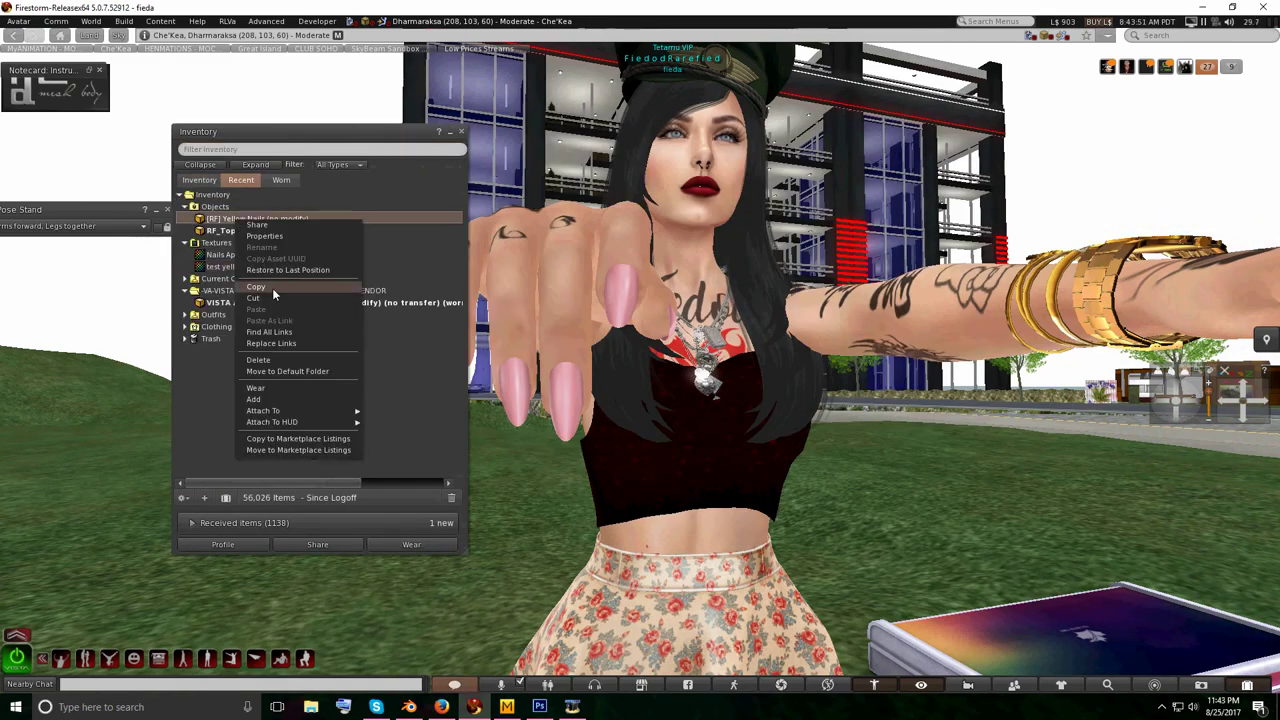
pyautogui.click(278, 397)
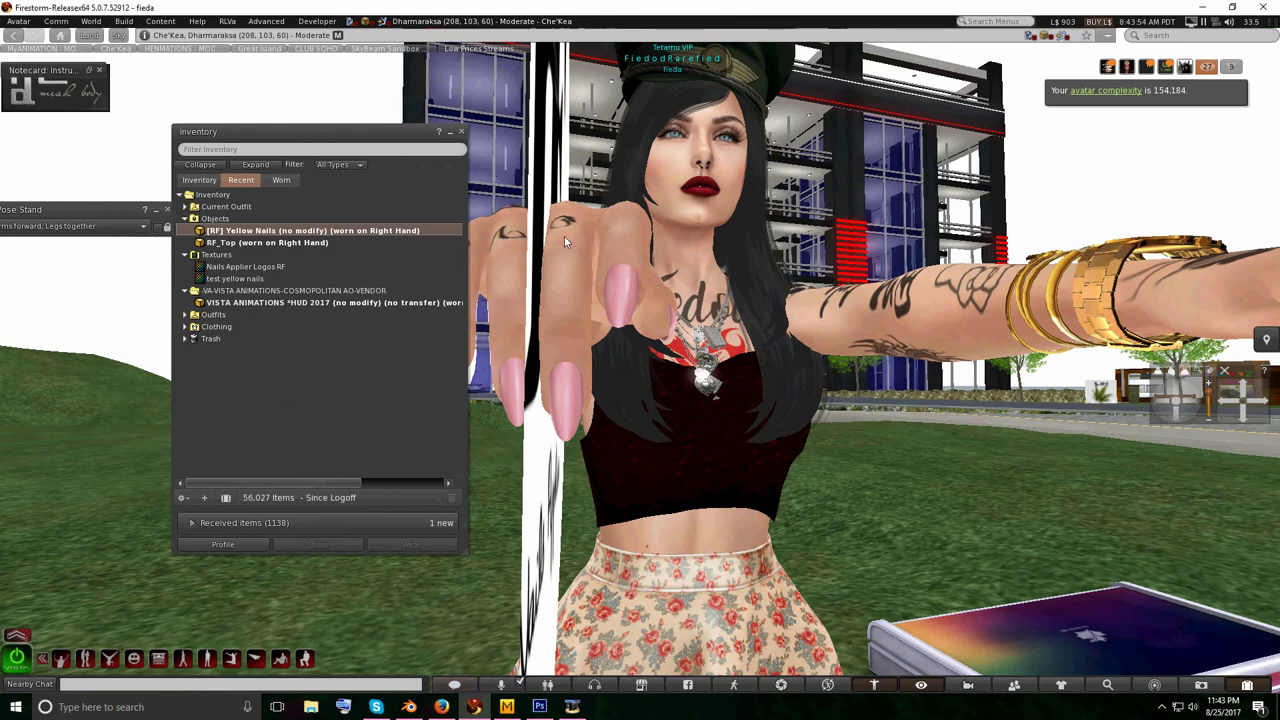
pyautogui.rightClick(311, 230)
pyautogui.click(372, 411)
# - Attach the [RF] Yellow Nails object to the Center HUD point and close the inventory
pyautogui.rightClick(282, 236)
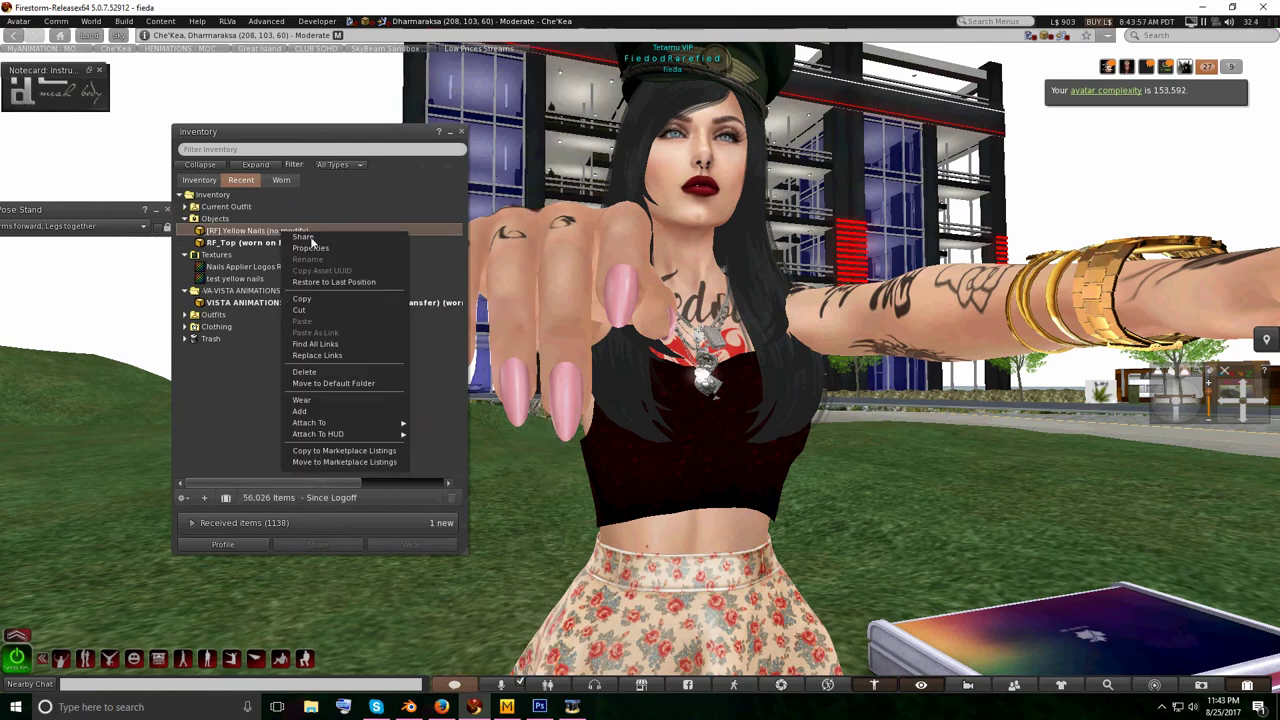
pyautogui.moveTo(390, 434)
pyautogui.click(436, 468)
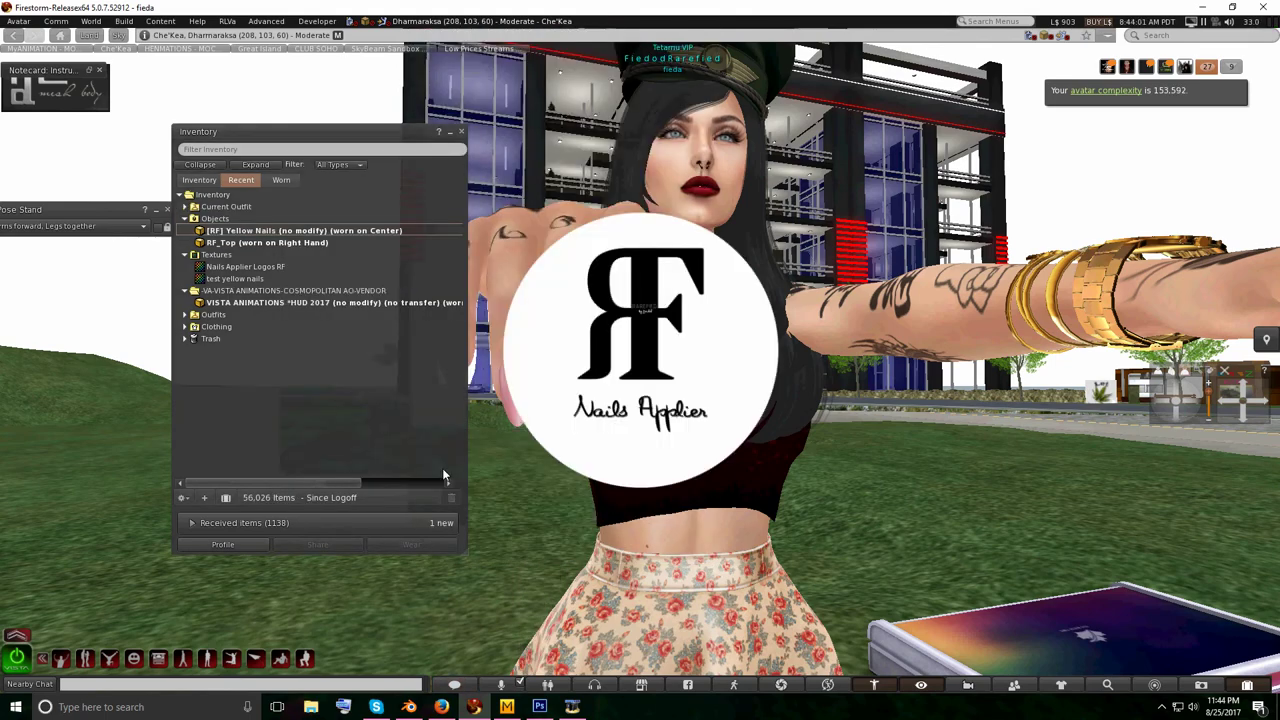
pyautogui.click(462, 132)
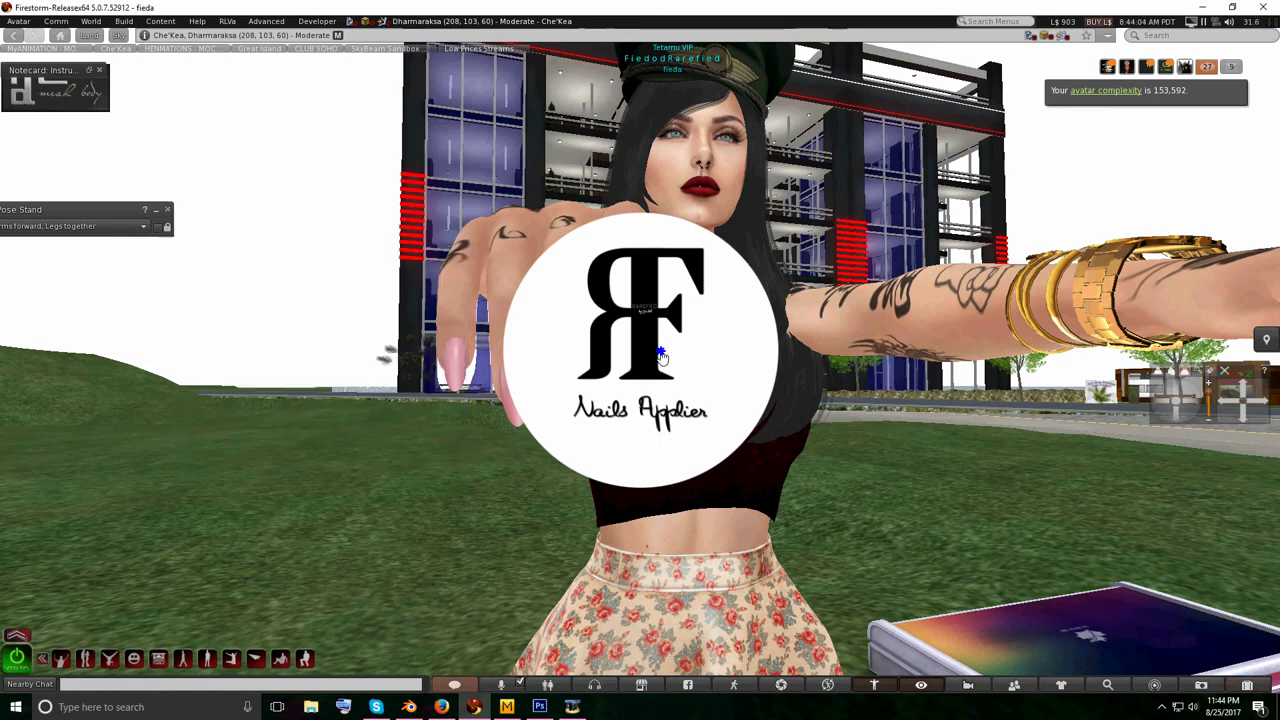
# - Move the nails applier HUD clear of the avatar's hand and activate it to apply the yellow nails
pyautogui.rightClick(660, 352)
pyautogui.click(691, 382)
pyautogui.moveTo(609, 361); pyautogui.dragTo(282, 487)
pyautogui.click(812, 149)
pyautogui.click(320, 517)
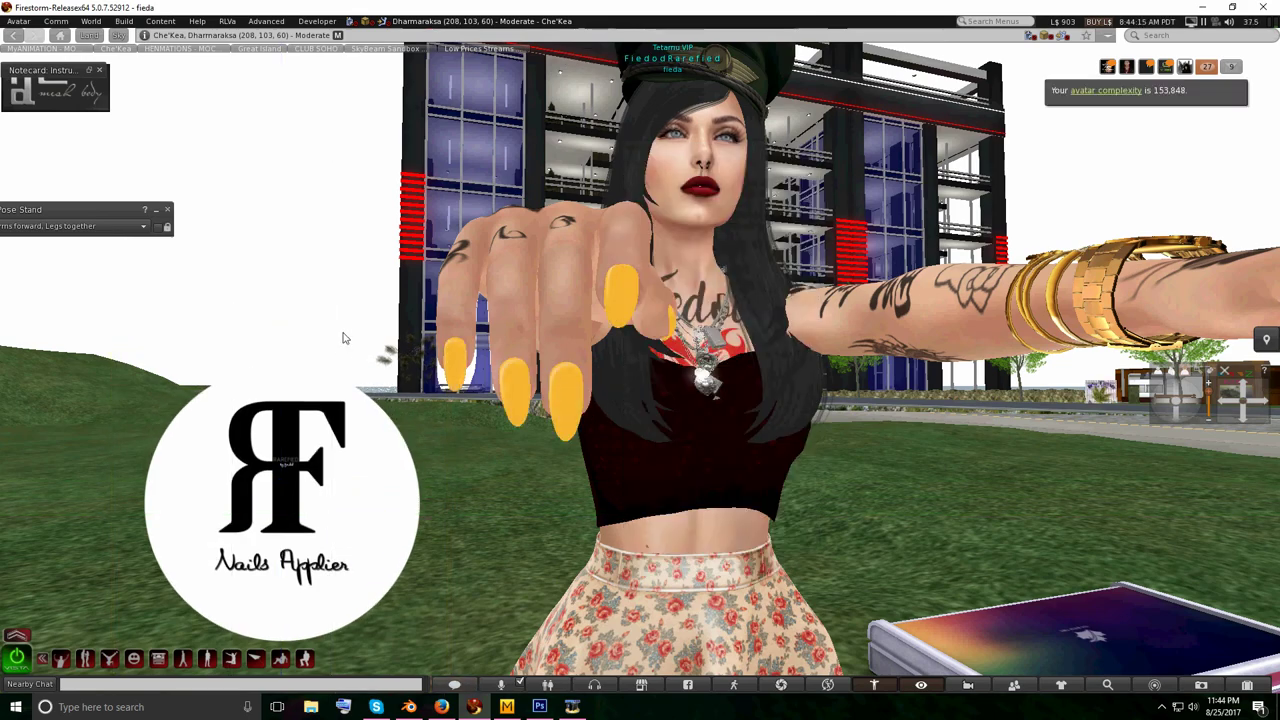
# - Expand the Maitreya body HUD and detach the nails applier HUD
pyautogui.keyDown('alt'); pyautogui.moveTo(569, 388); pyautogui.dragTo(569, 330); pyautogui.keyUp('alt')
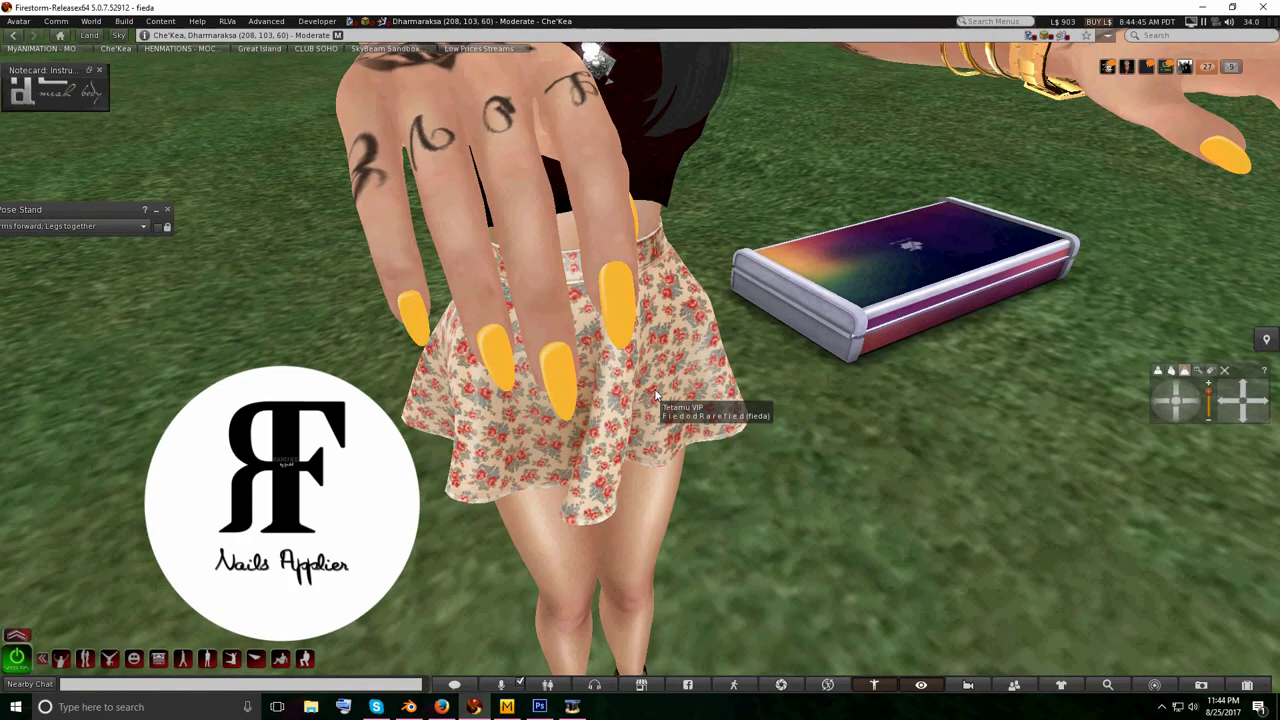
pyautogui.click(80, 103)
pyautogui.rightClick(346, 436)
pyautogui.click(294, 437)
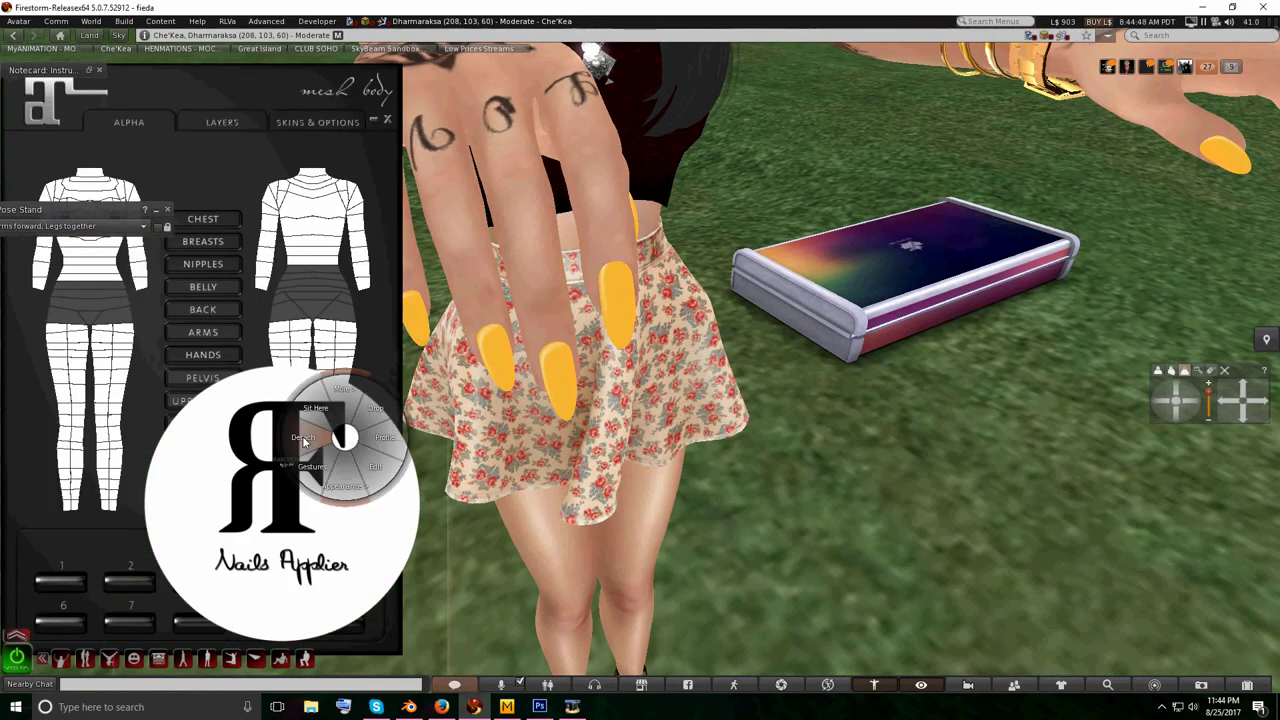
# - Move the pose stand window off the Maitreya HUD and try its different nail shapes, ending with the long pointed one
pyautogui.moveTo(141, 216); pyautogui.dragTo(1145, 465)
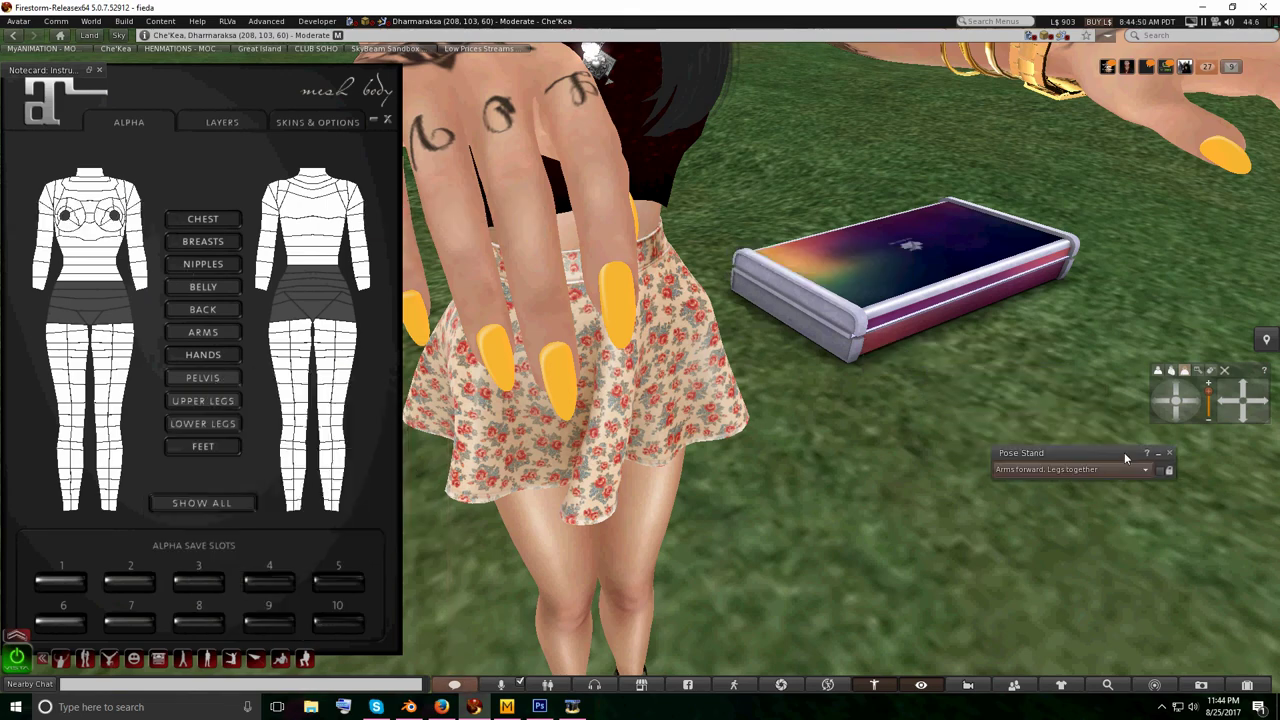
pyautogui.click(281, 124)
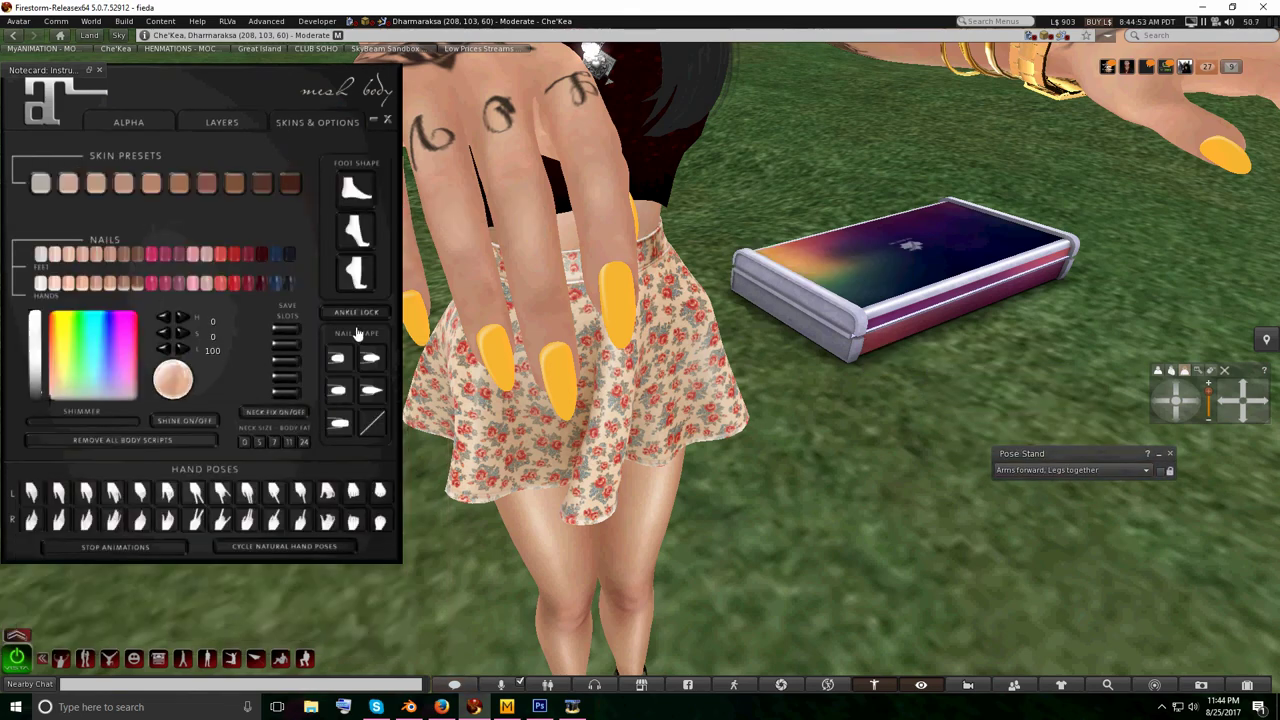
pyautogui.click(340, 392)
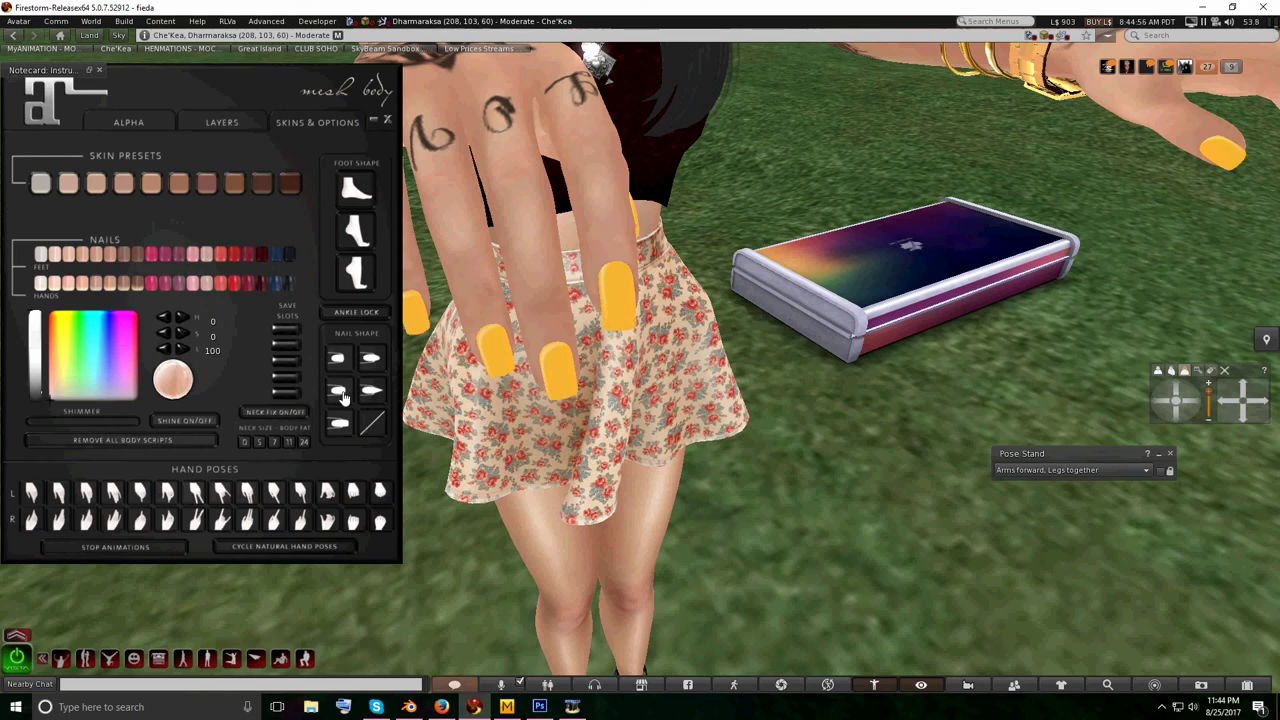
pyautogui.click(335, 362)
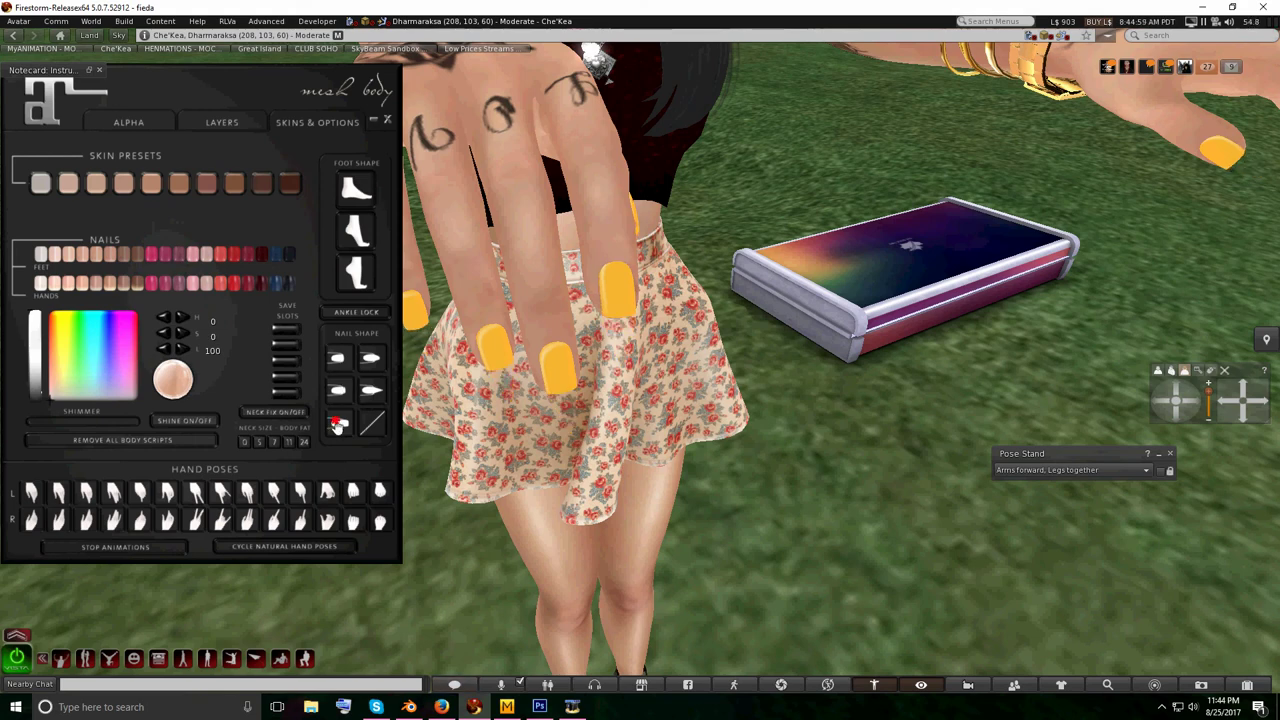
pyautogui.click(339, 424)
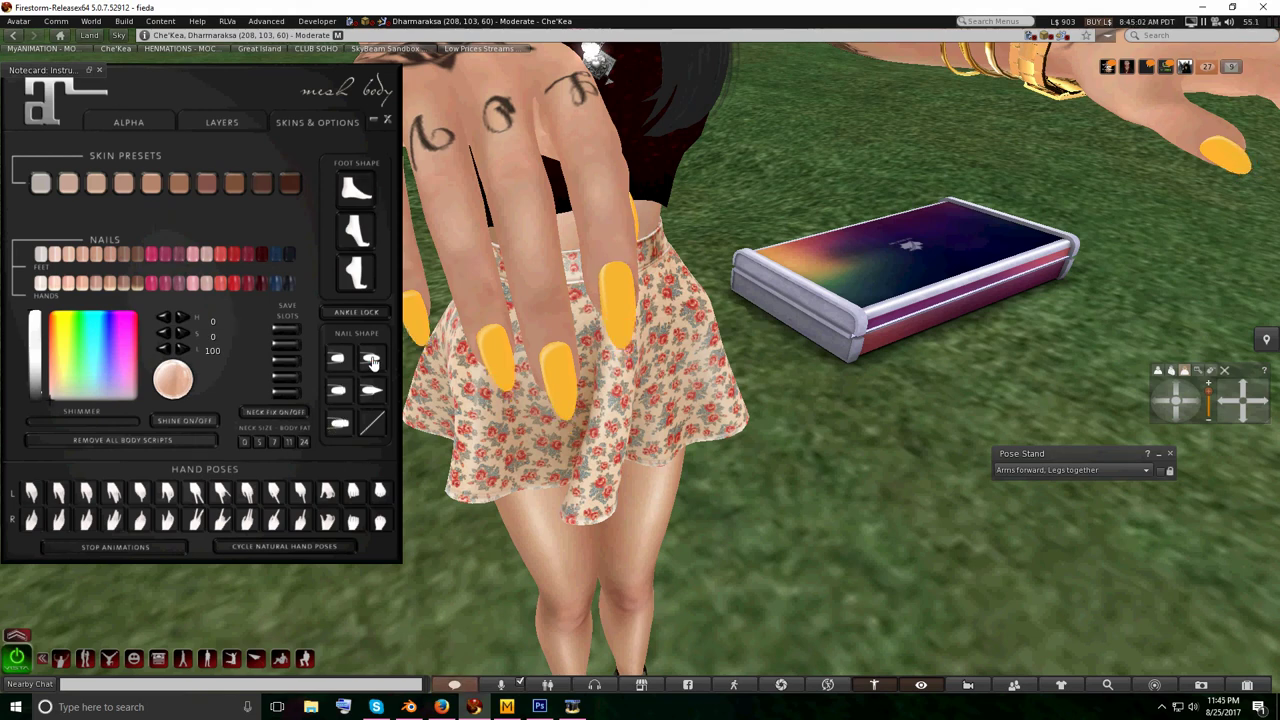
pyautogui.click(374, 391)
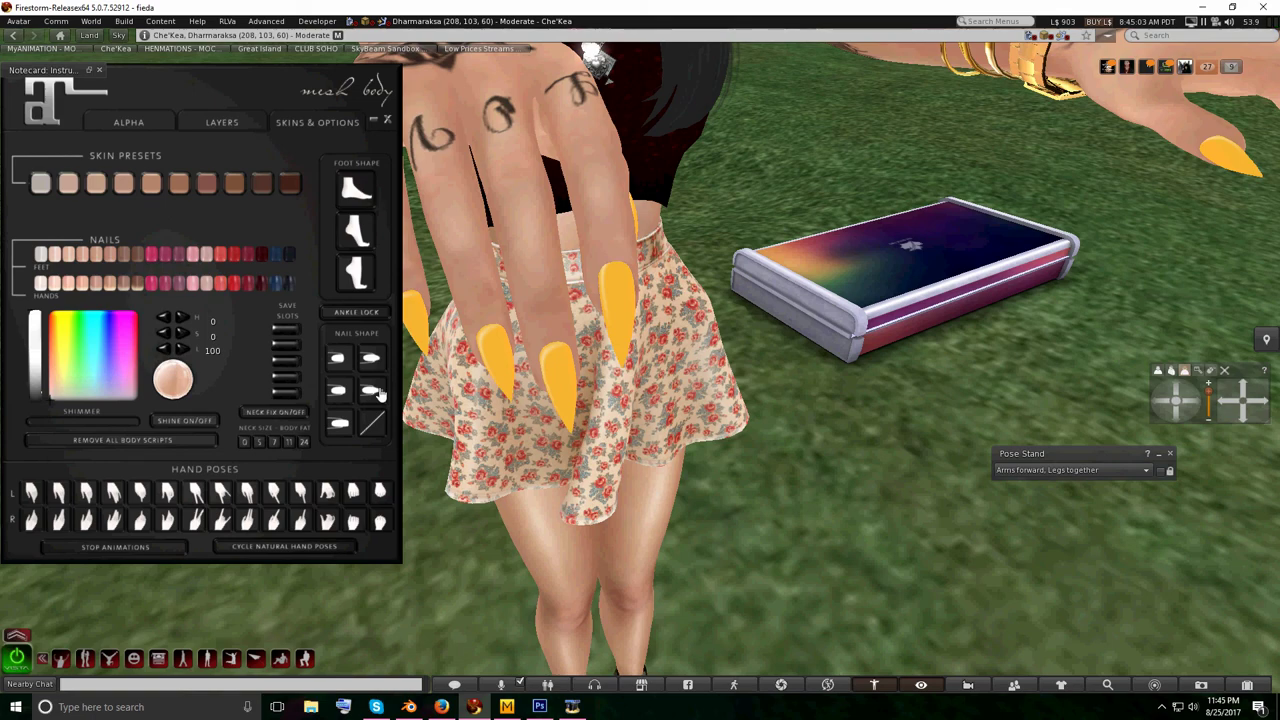
# - Minimize the Maitreya HUD and preview the yellow nails under the Sunrise, Midnight and Sunset quick windlights, ending with Sunset
pyautogui.click(374, 121)
pyautogui.click(781, 684)
pyautogui.click(686, 360)
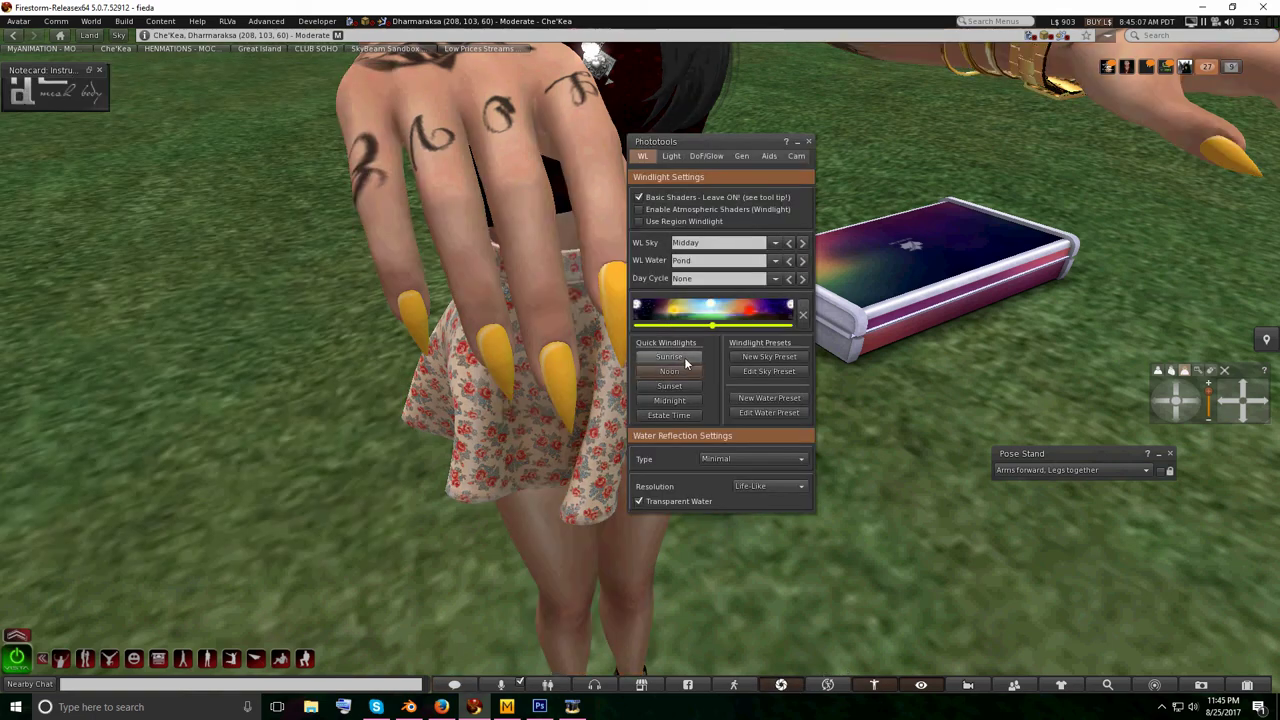
pyautogui.click(672, 385)
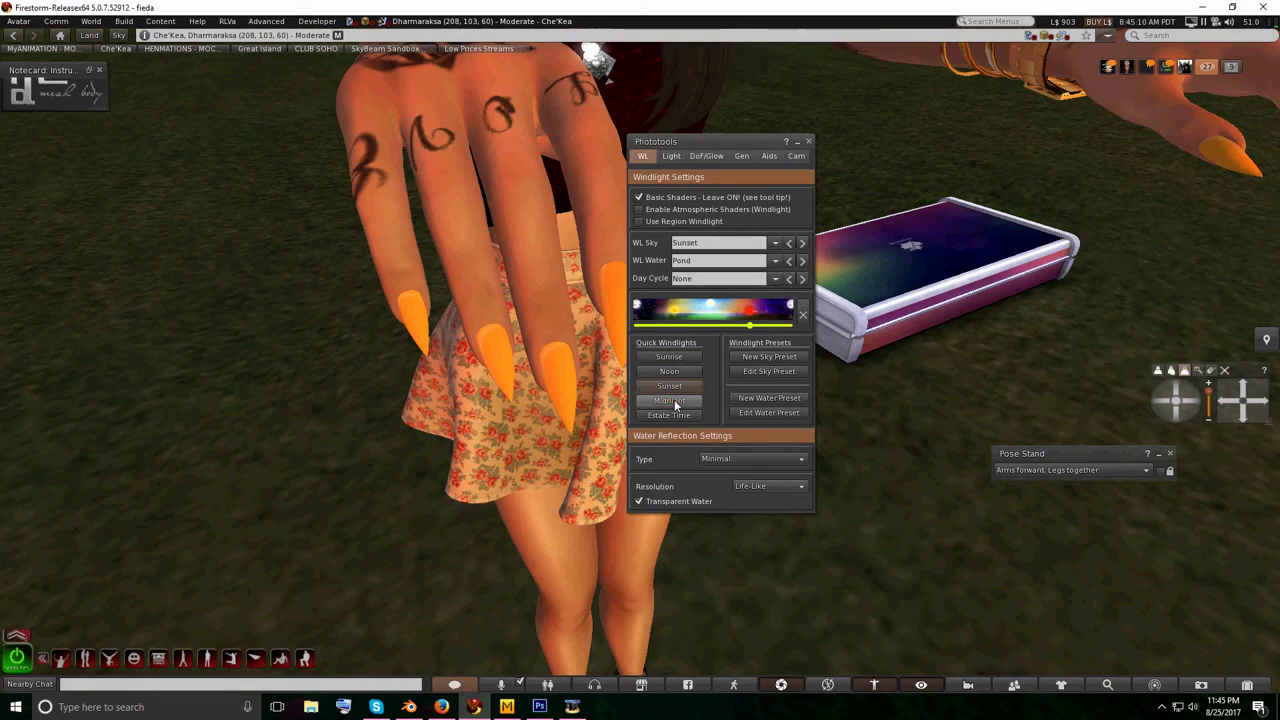
pyautogui.click(676, 402)
pyautogui.click(674, 384)
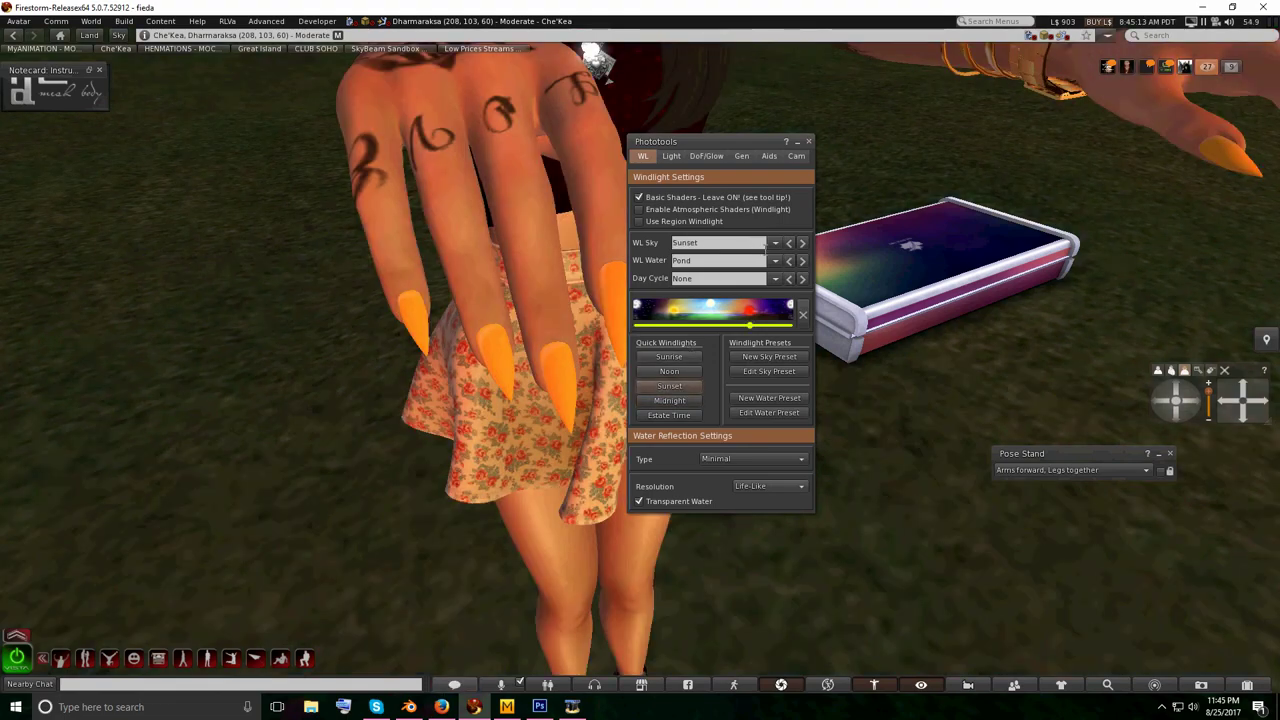